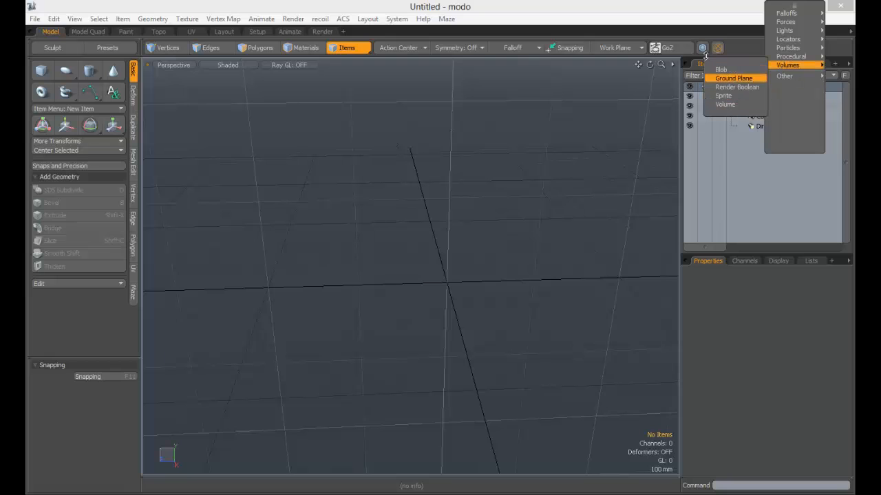
click(517, 129)
click(791, 77)
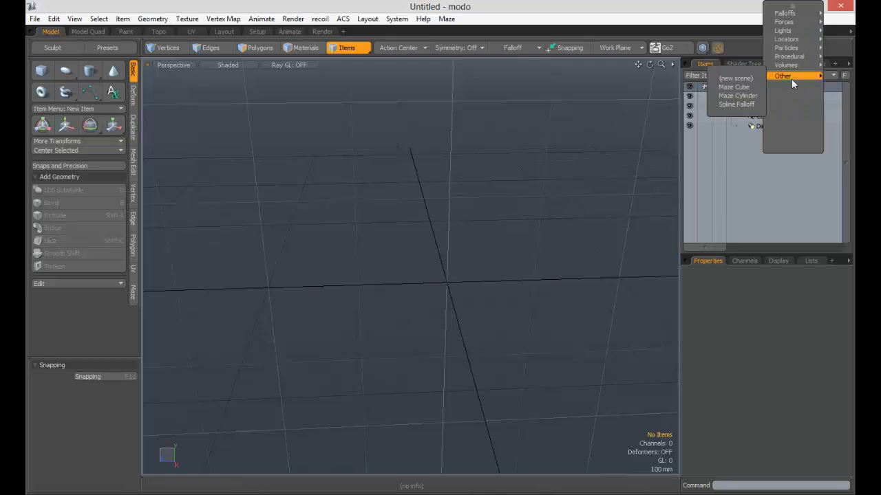
mouse_move(789, 77)
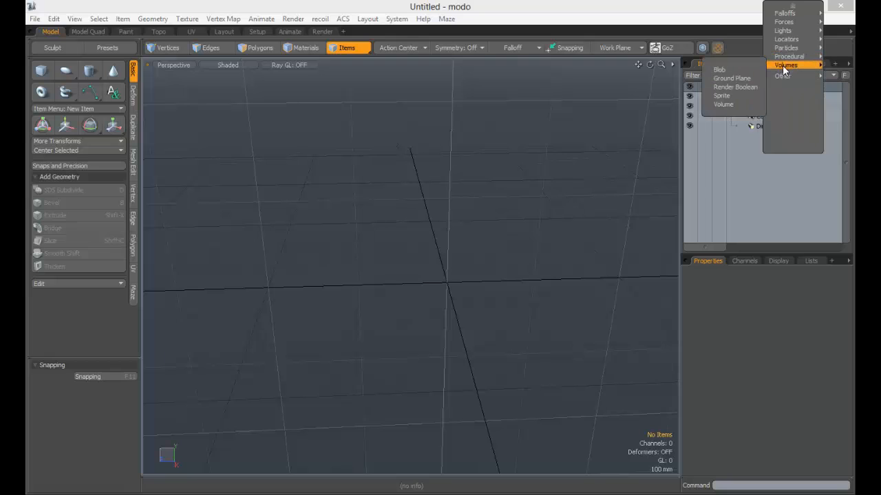
click(428, 153)
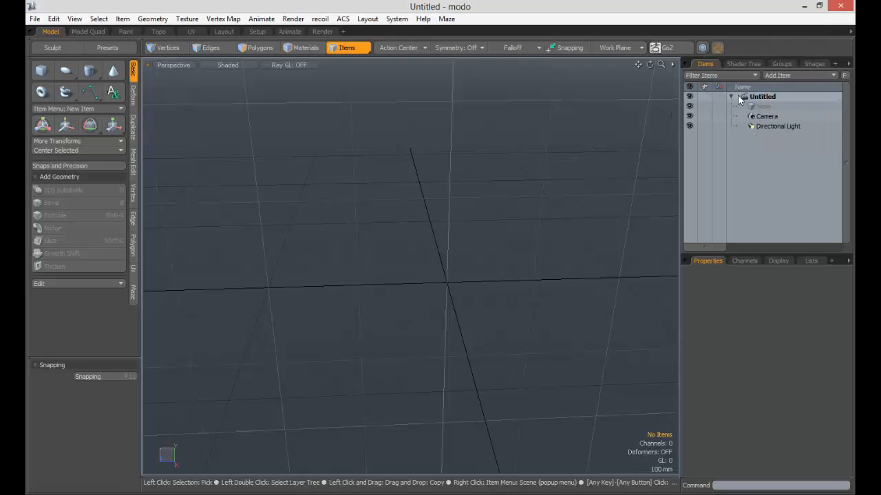
- Add a Sprite volume item to the scene
click(771, 76)
mouse_move(757, 77)
mouse_move(776, 65)
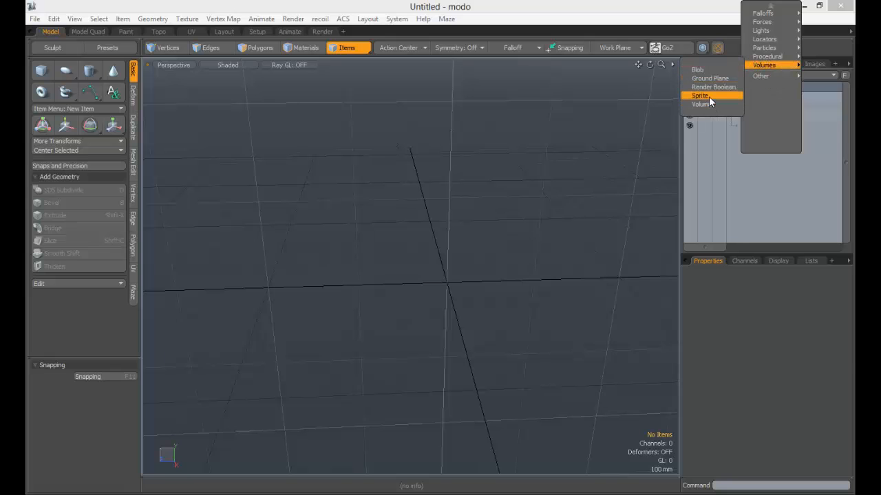
click(709, 97)
alt+drag(491, 273, 411, 216)
- Open the render preview and make the environment invisible to the camera
click(744, 63)
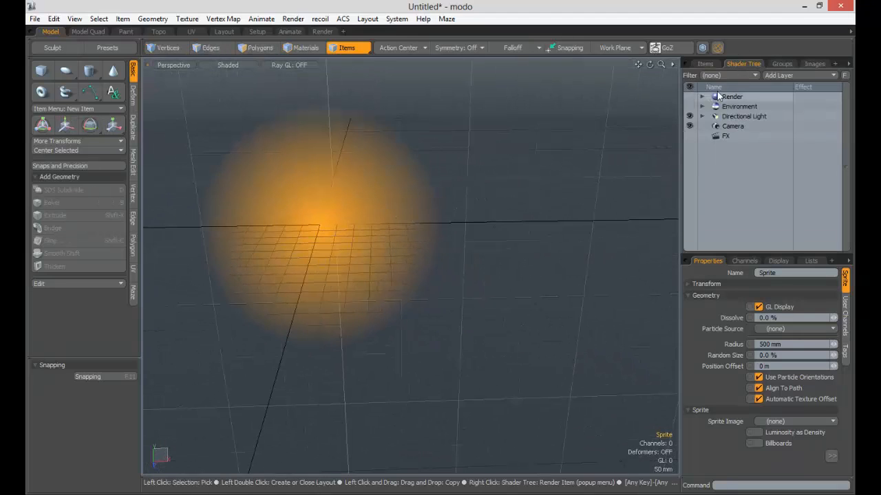
click(717, 96)
key(F8)
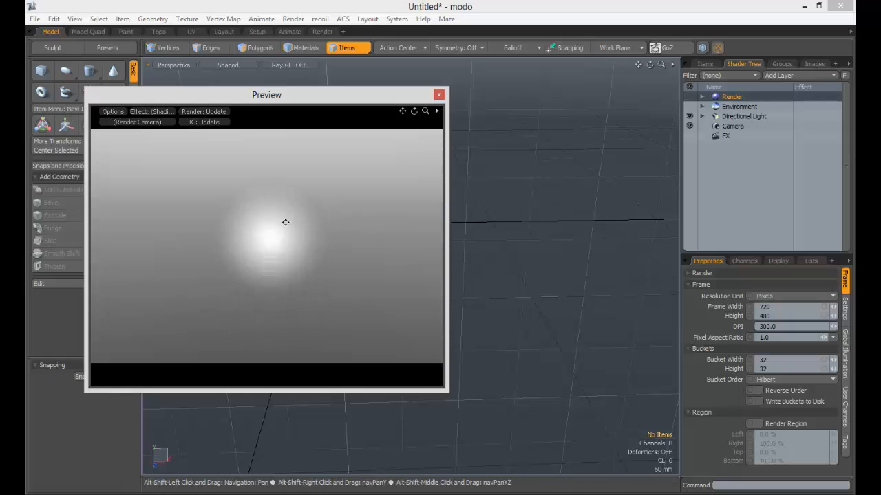
click(734, 108)
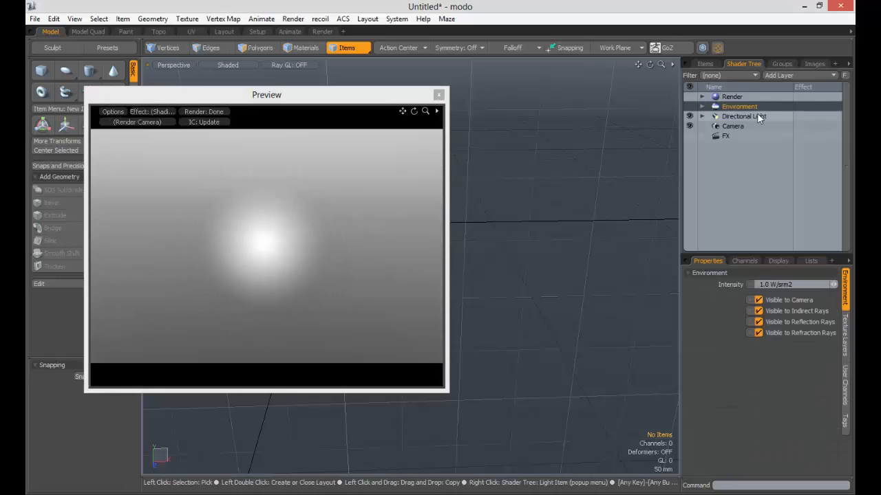
click(759, 300)
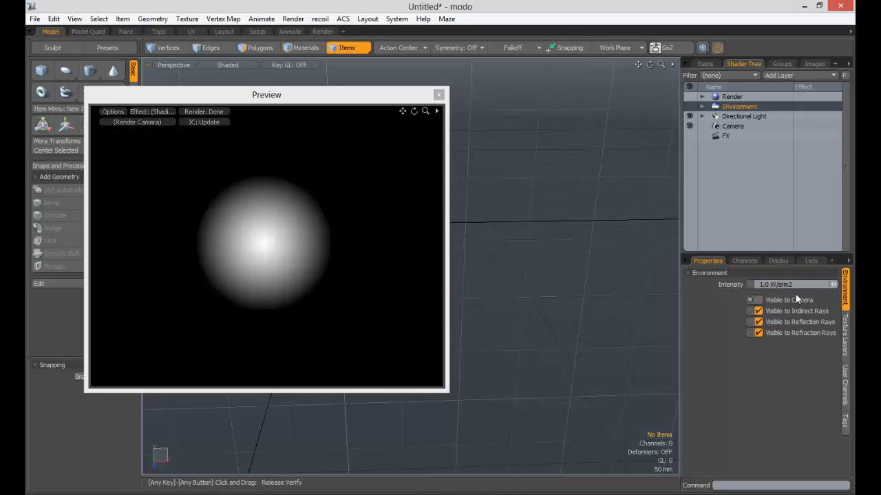
- Examine the sprite's glow in the render preview and the 3D viewport from several angles and distances
alt+drag(239, 233, 236, 238)
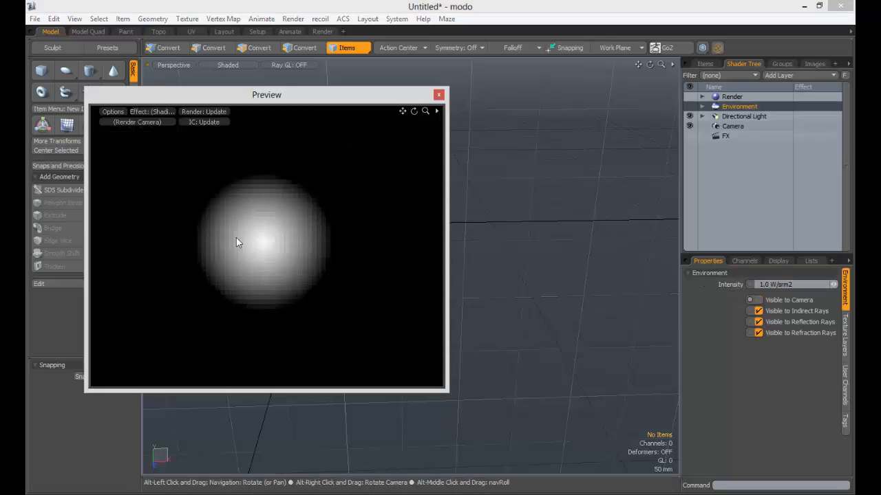
ctrl+alt+drag(310, 249, 324, 250)
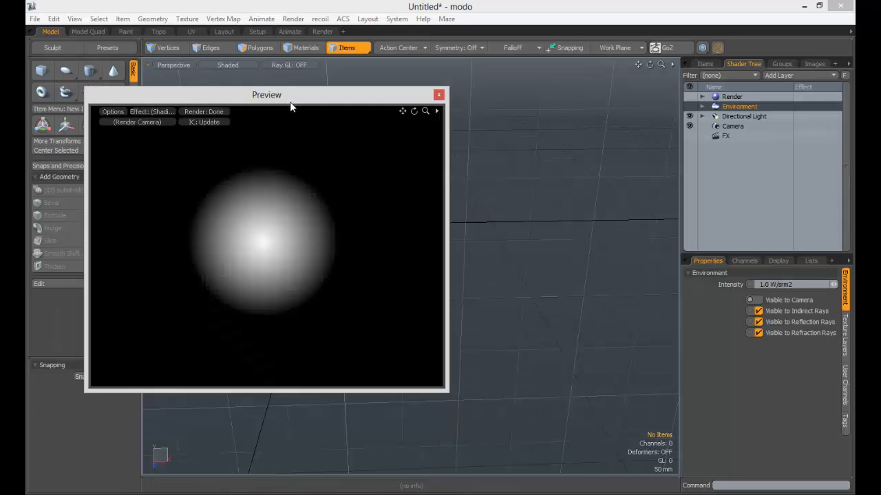
drag(289, 102, 576, 82)
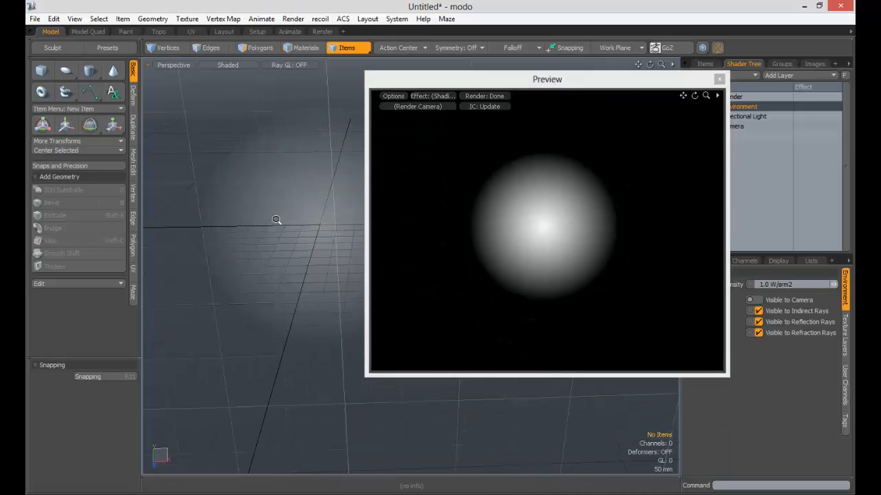
alt+drag(276, 220, 321, 187)
alt+shift+drag(321, 187, 243, 226)
drag(539, 83, 461, 102)
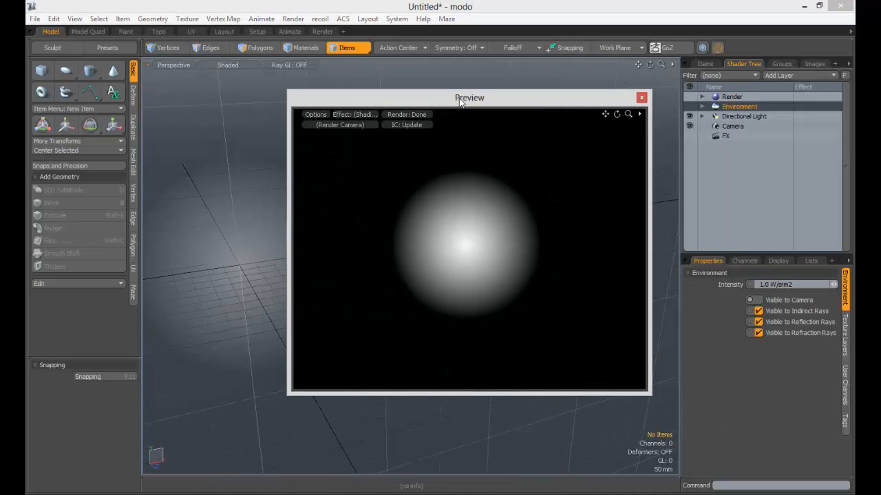
alt+drag(233, 206, 196, 190)
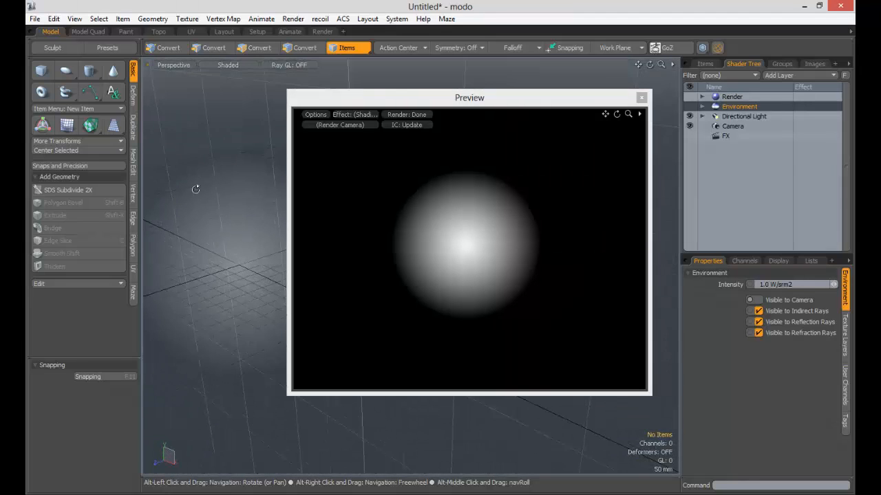
click(449, 108)
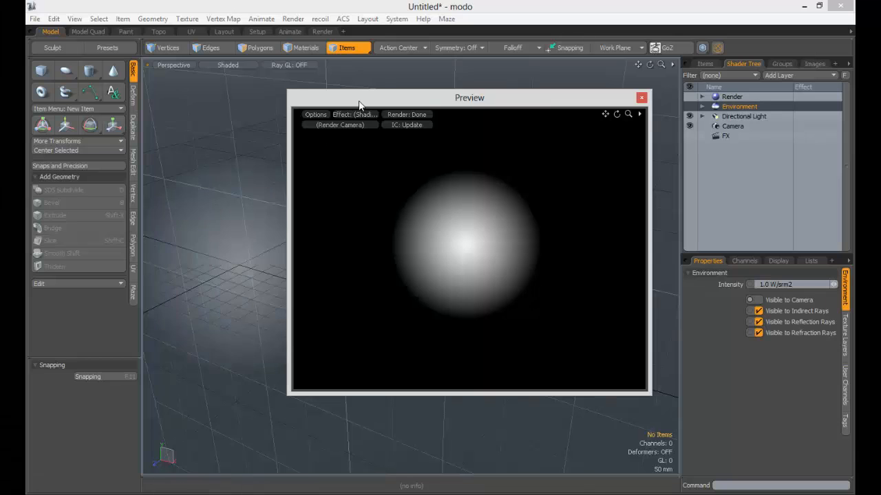
drag(358, 103, 459, 105)
alt+shift+drag(261, 251, 316, 209)
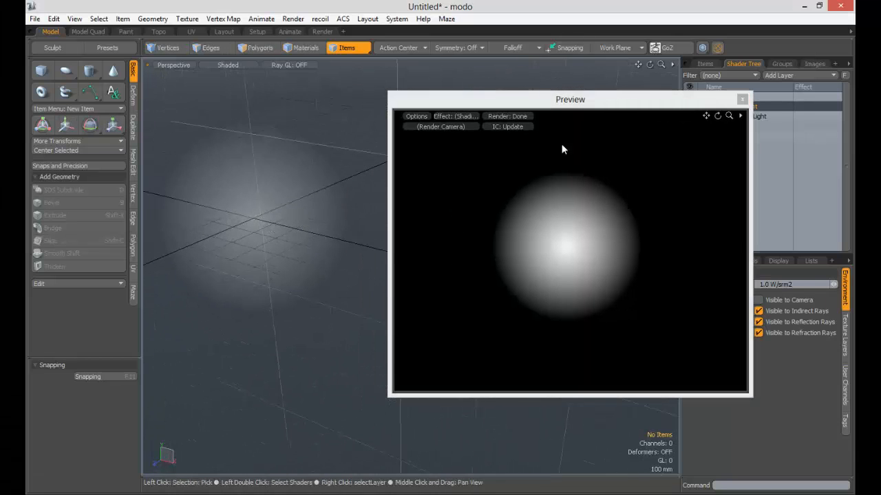
drag(588, 100, 482, 80)
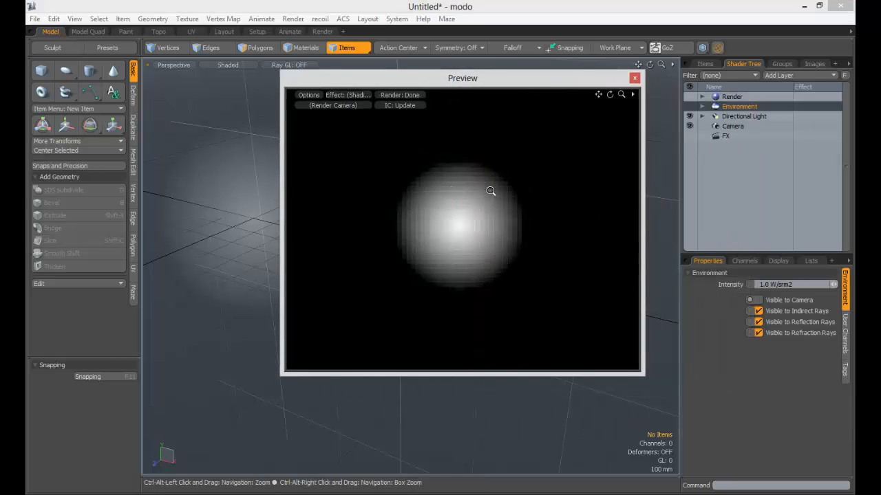
mouse_move(546, 83)
mouse_down()
mouse_move(441, 55)
mouse_move(578, 133)
mouse_move(529, 83)
mouse_up()
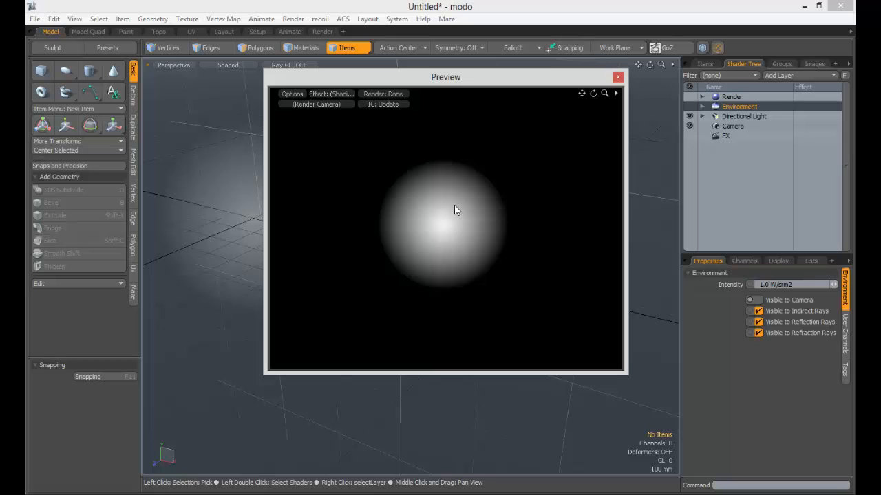
drag(444, 72, 343, 38)
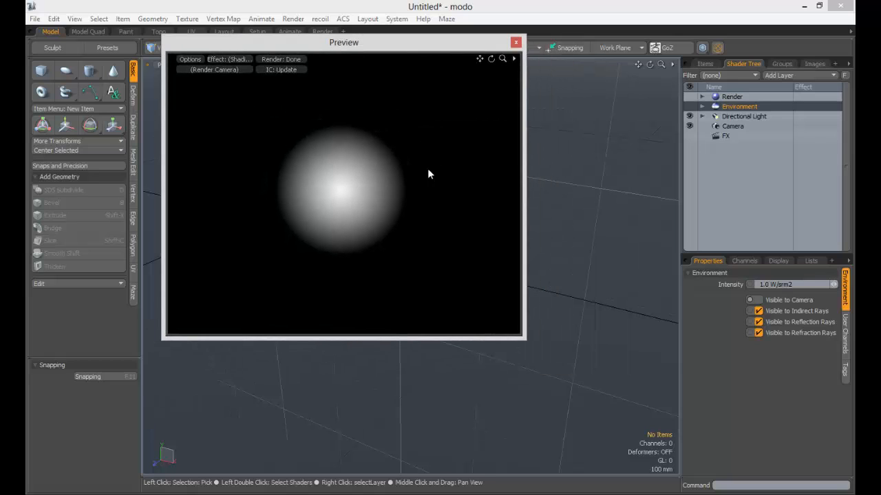
- Check the sprite's particle source options and add a Particle Cloud item to the scene
click(705, 64)
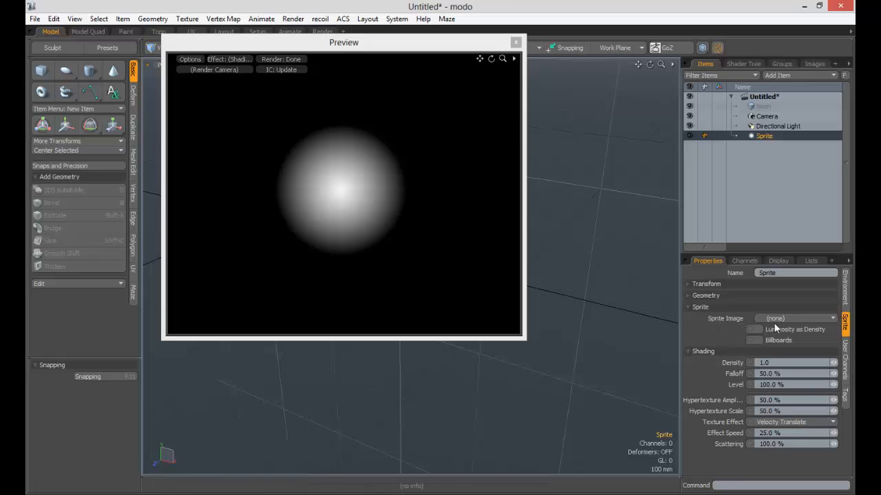
click(716, 307)
click(715, 297)
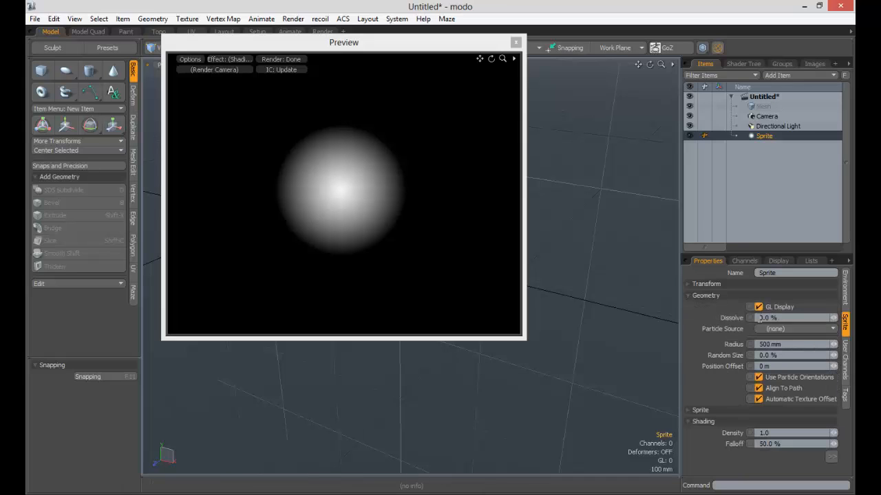
click(780, 328)
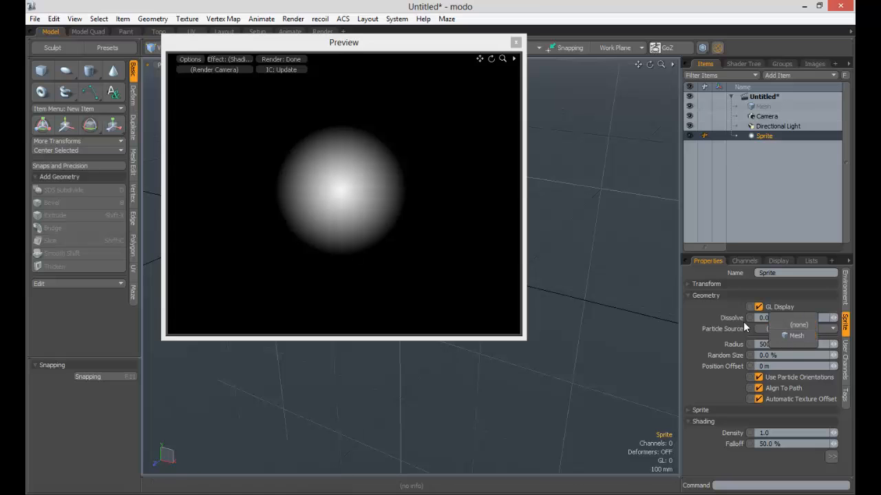
click(799, 74)
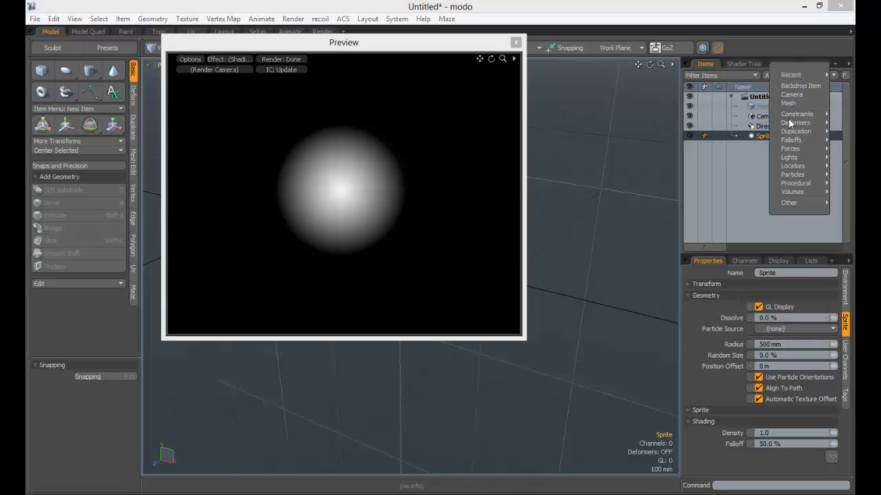
mouse_move(782, 132)
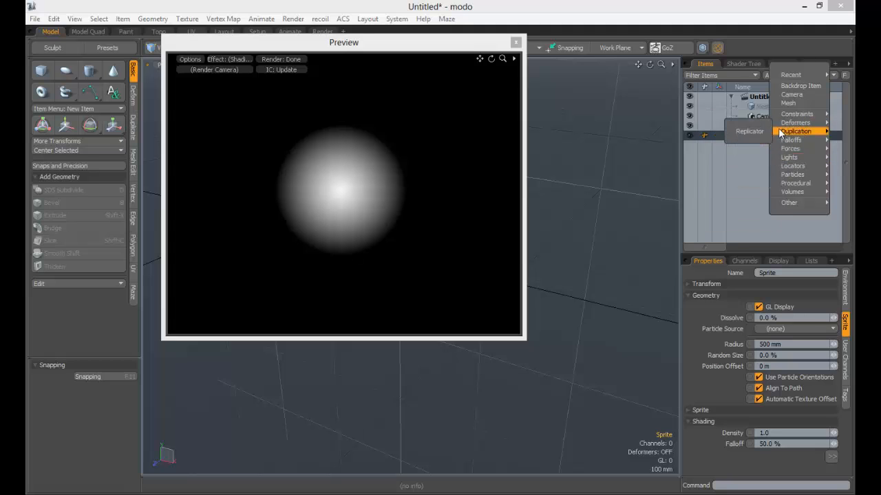
mouse_move(796, 175)
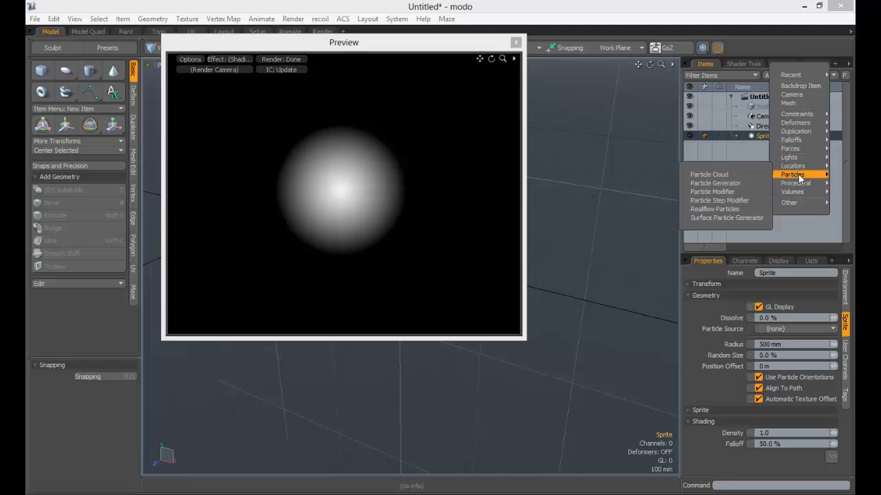
click(729, 175)
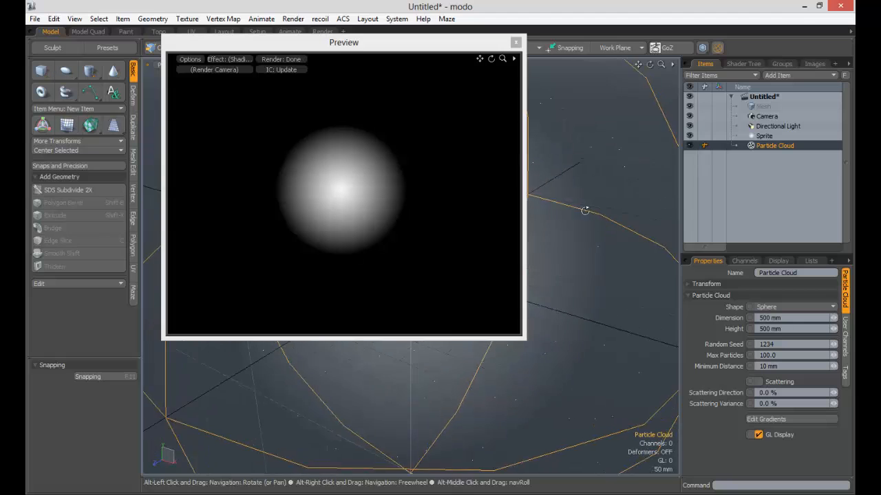
- Move the particle cloud away from the sprite along Z to about -1.175 m
ctrl+alt+drag(585, 210, 613, 250)
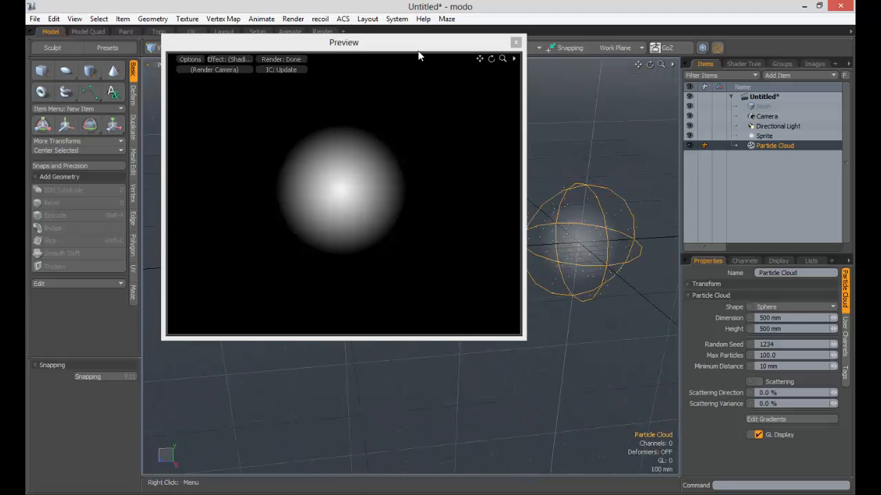
drag(417, 50, 249, 38)
key(w)
alt+shift+drag(558, 230, 628, 258)
alt+shift+drag(493, 217, 365, 219)
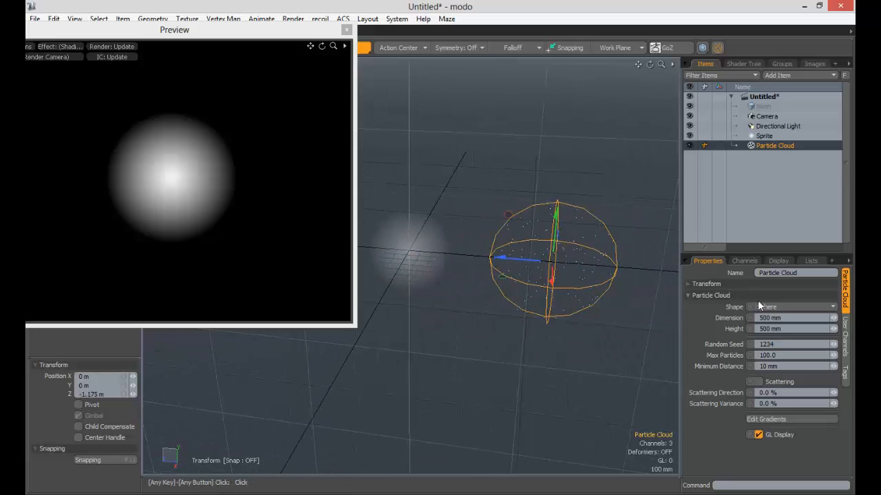
- Set the sprite's particle source to Particle Cloud
click(764, 136)
click(782, 328)
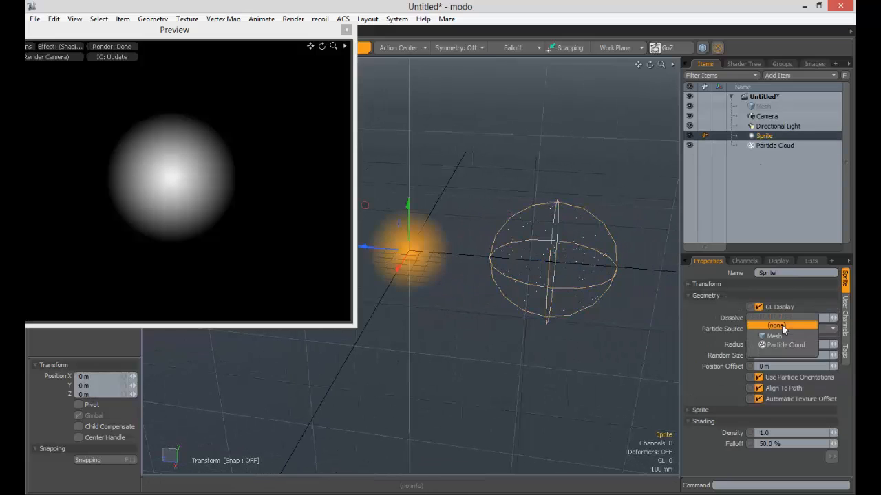
click(770, 345)
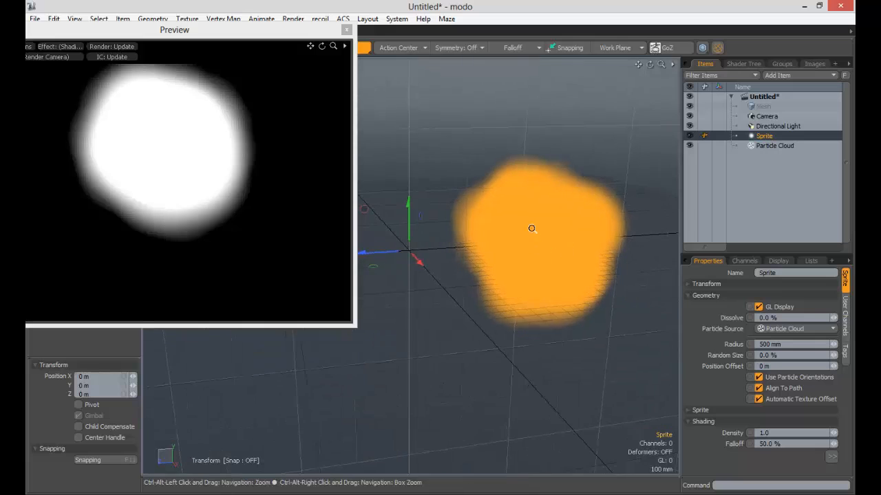
ctrl+alt+drag(531, 229, 571, 236)
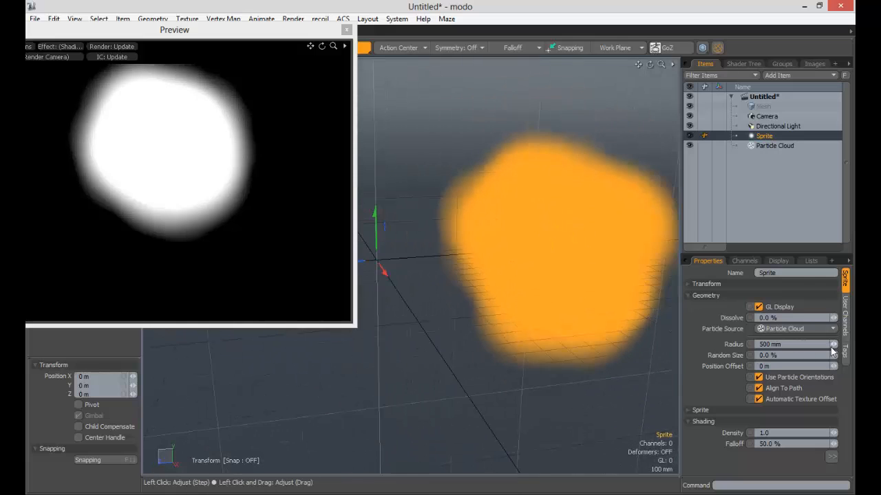
- Reduce the sprite's radius to about 41.8 mm, checking the separate particles in the render preview
mouse_move(834, 349)
mouse_down()
mouse_move(793, 349)
mouse_move(833, 345)
mouse_move(825, 346)
mouse_up()
alt+shift+drag(262, 194, 284, 216)
ctrl+alt+drag(230, 173, 141, 110)
alt+shift+drag(186, 149, 188, 182)
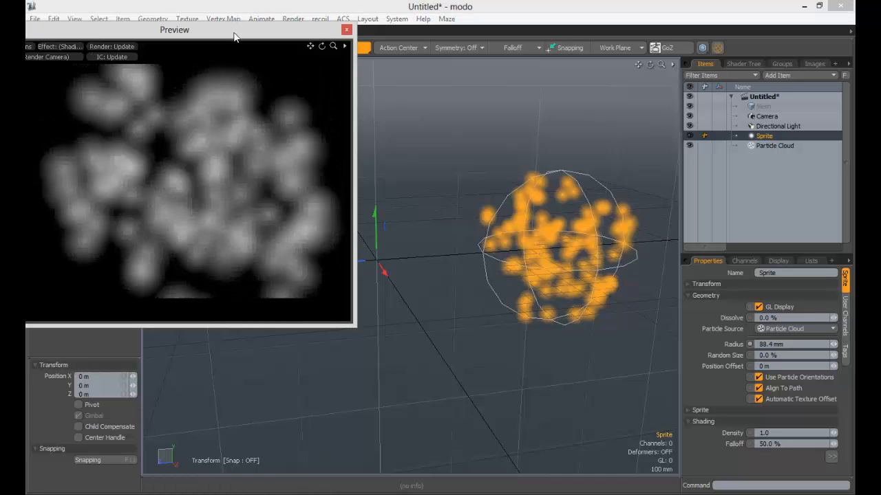
drag(234, 30, 335, 17)
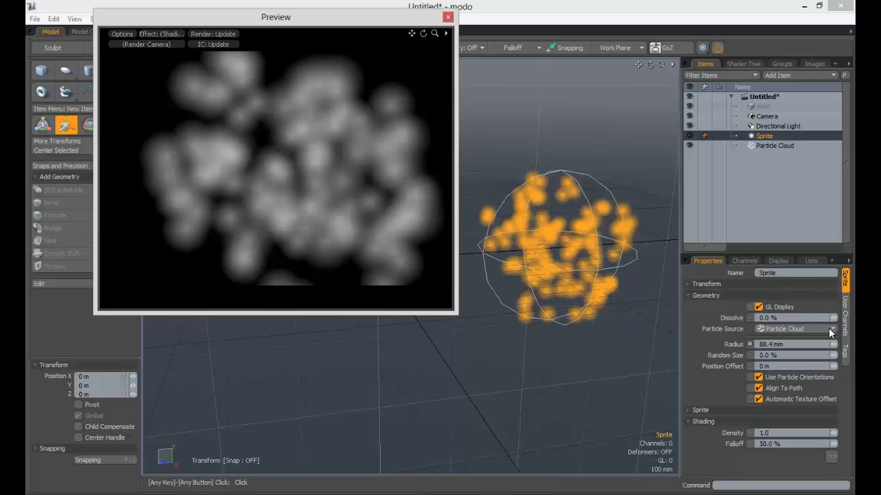
drag(831, 344, 791, 343)
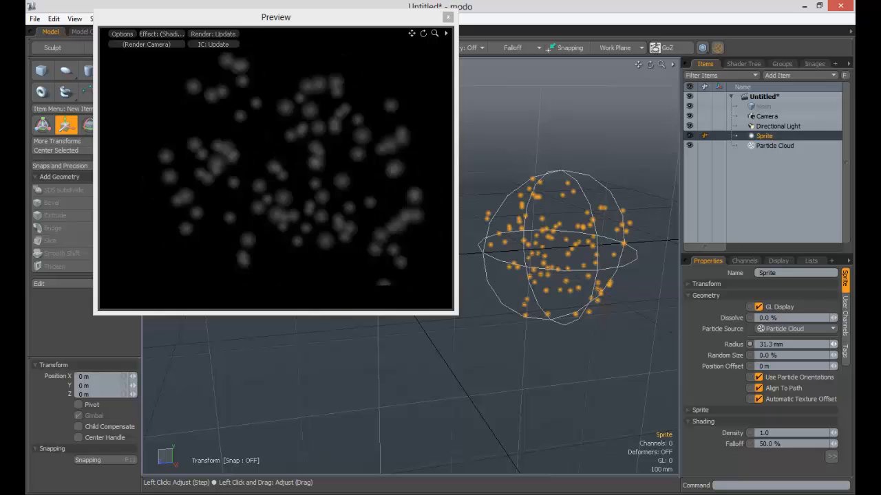
click(835, 344)
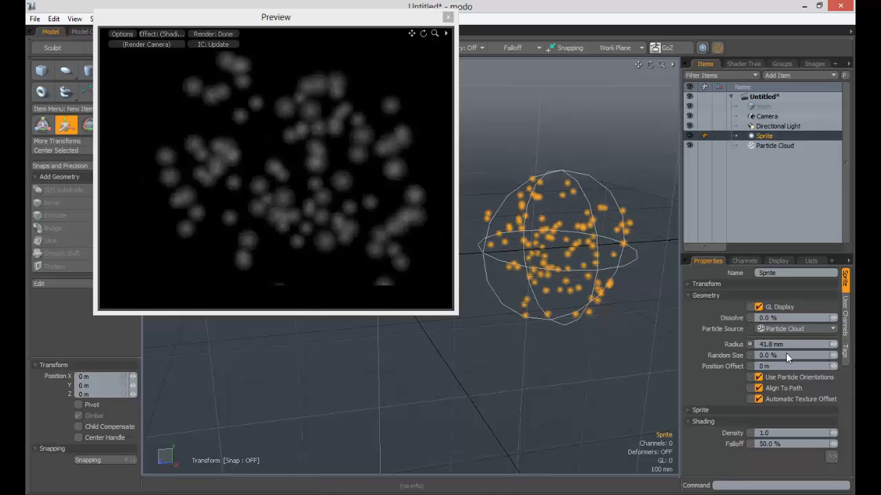
alt+drag(325, 191, 336, 188)
ctrl+alt+drag(318, 148, 340, 151)
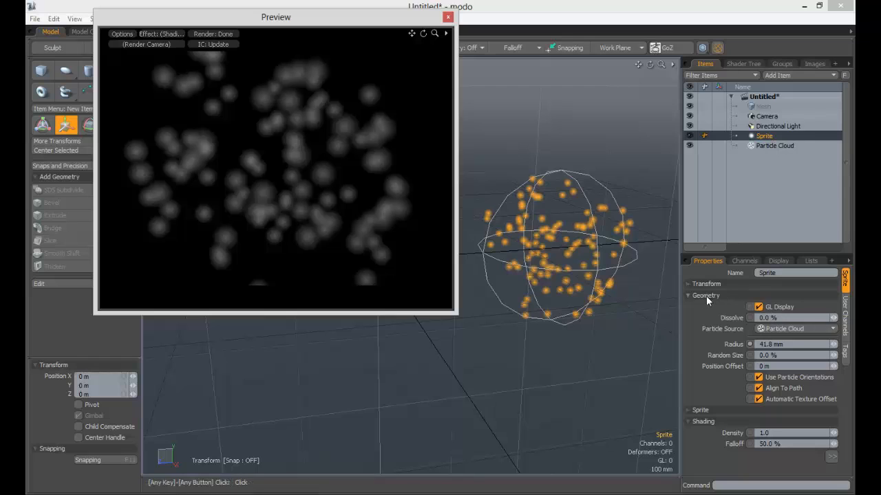
- Toggle the sprite's GL Display off and on, and check its Radius and Random Size settings
click(759, 307)
click(759, 308)
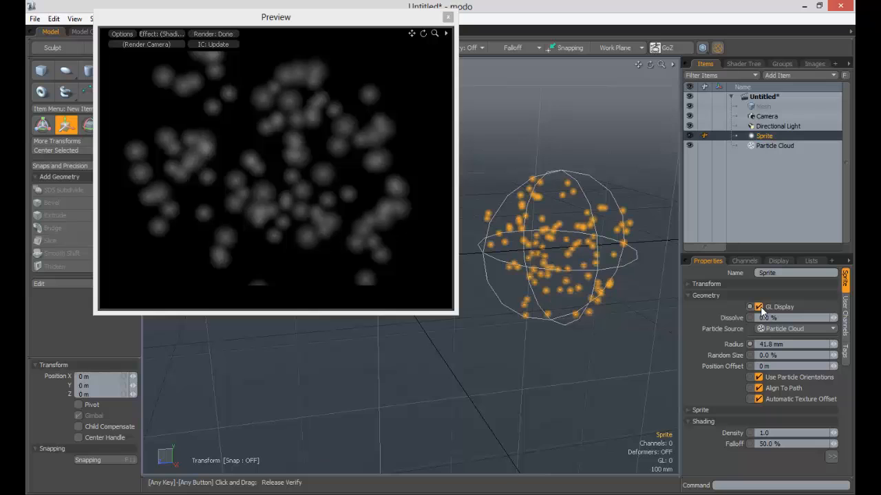
click(758, 307)
click(758, 308)
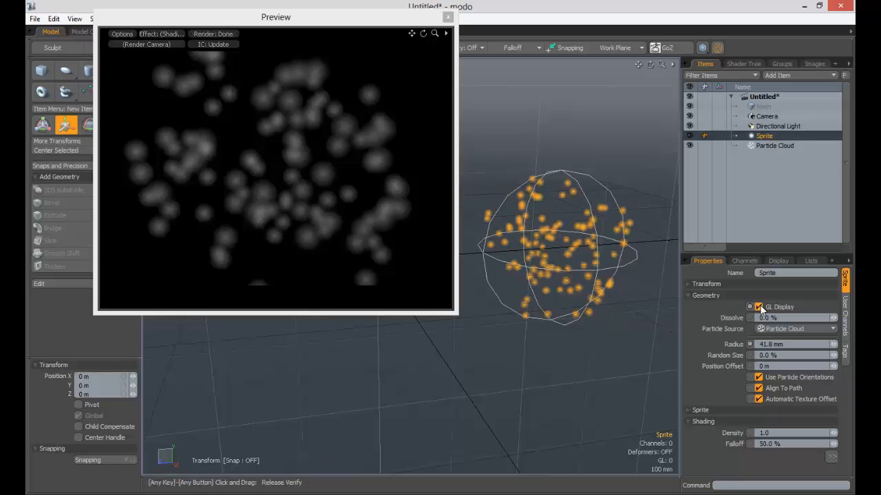
click(789, 344)
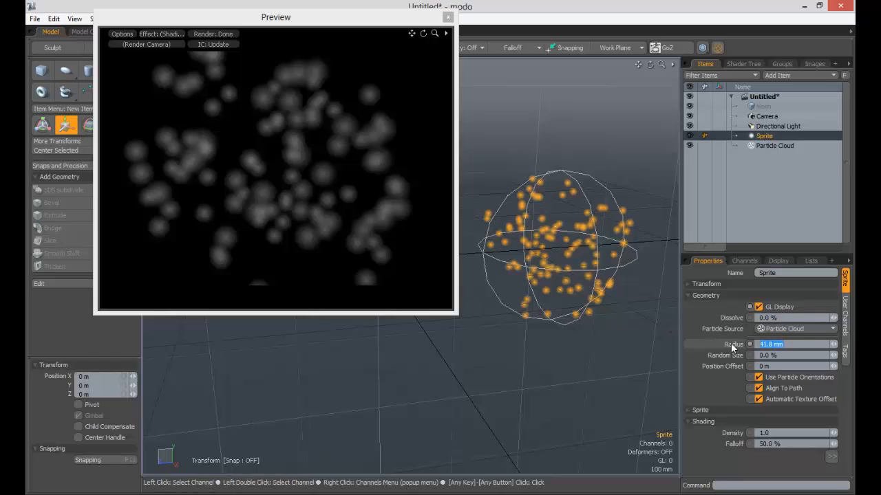
key(Tab)
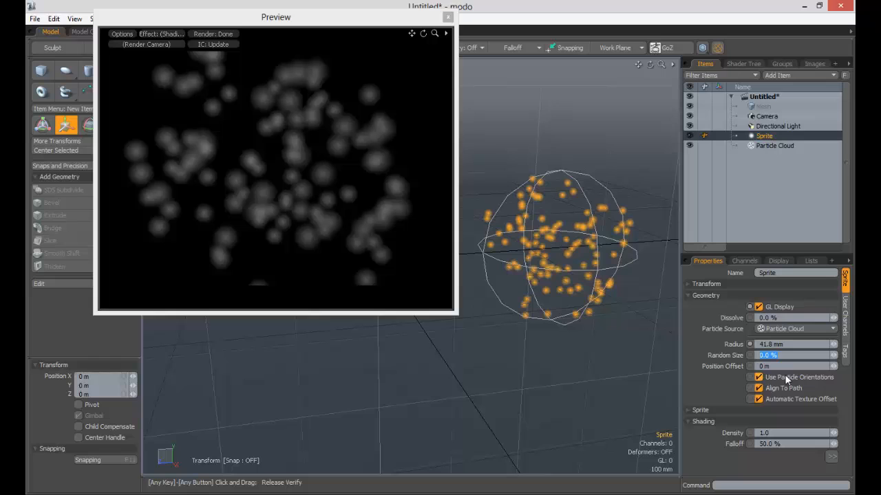
- Try a shading falloff of 0% on the sprite, and set it to 10%
click(704, 296)
click(705, 307)
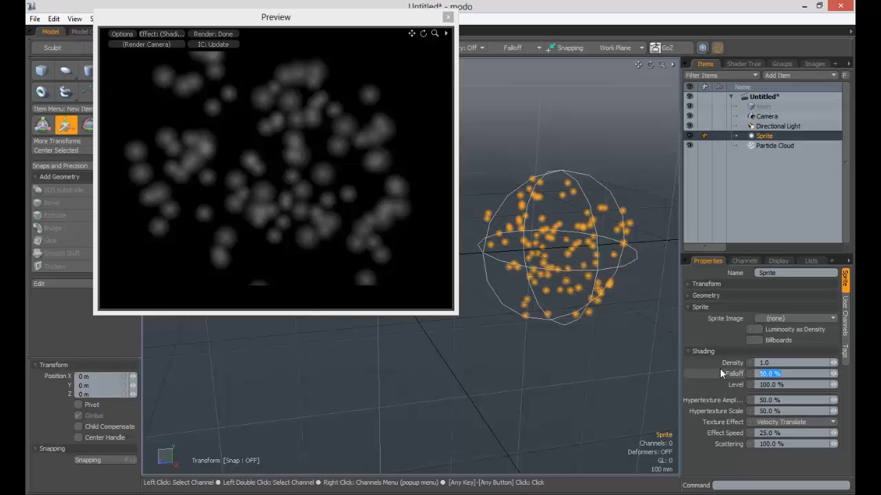
click(771, 374)
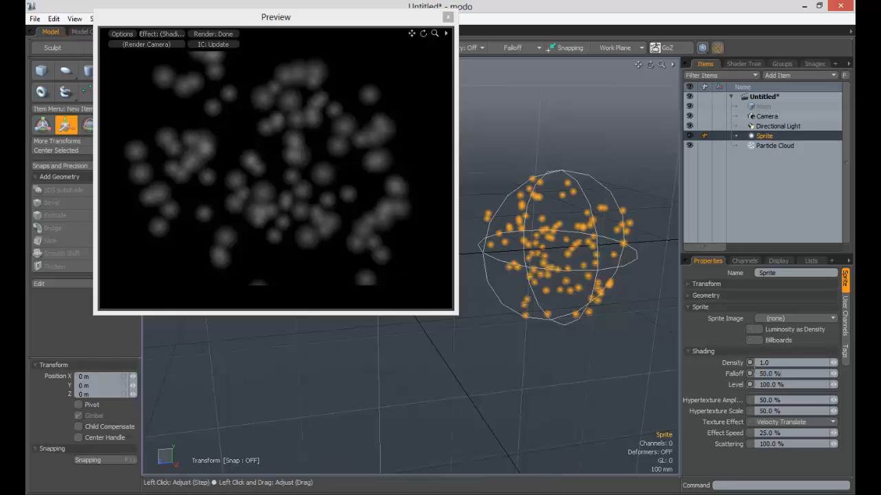
click(779, 373)
key(Tab)
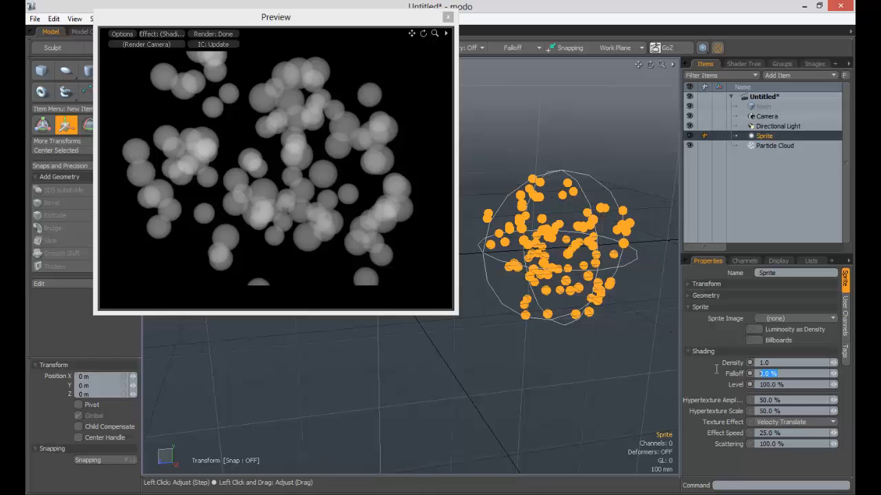
text(10)
key(Tab)
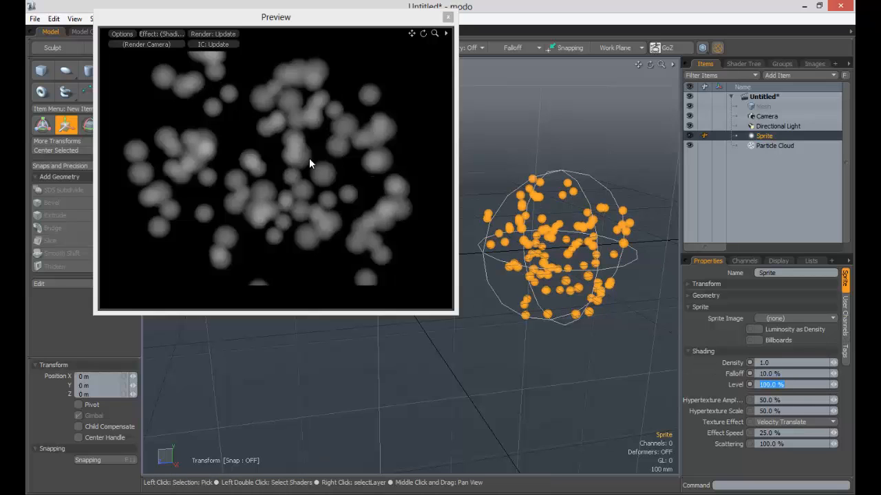
- Try a shading density of 100 on the sprite and undo the change
click(785, 362)
text(100)
key(Return)
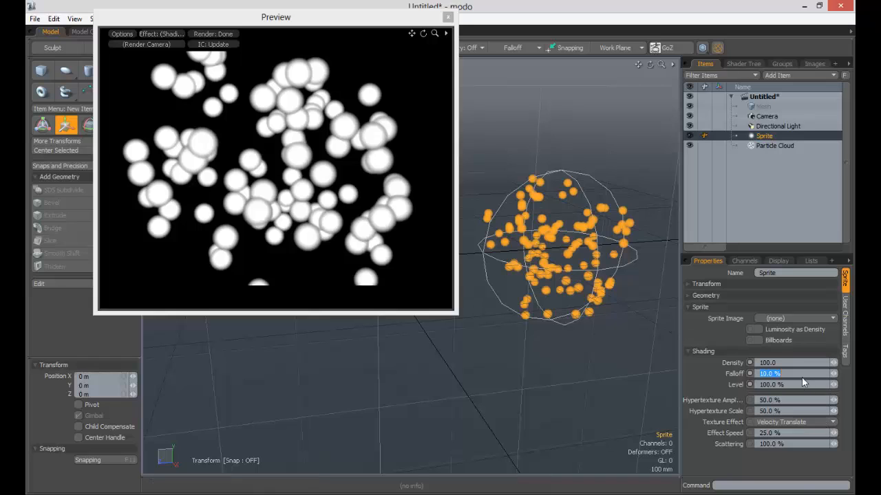
key(ctrl+z)
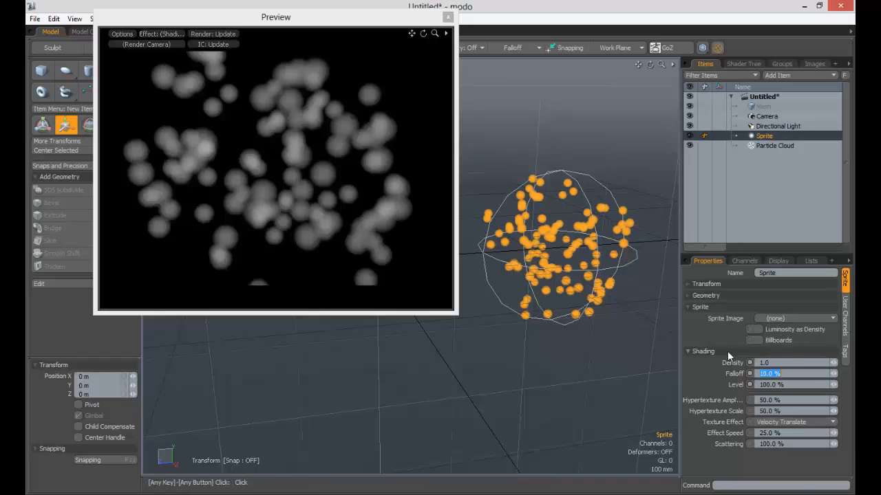
- Test the sprite's shading level at 20% and 50%, and set it back to 100%
click(775, 385)
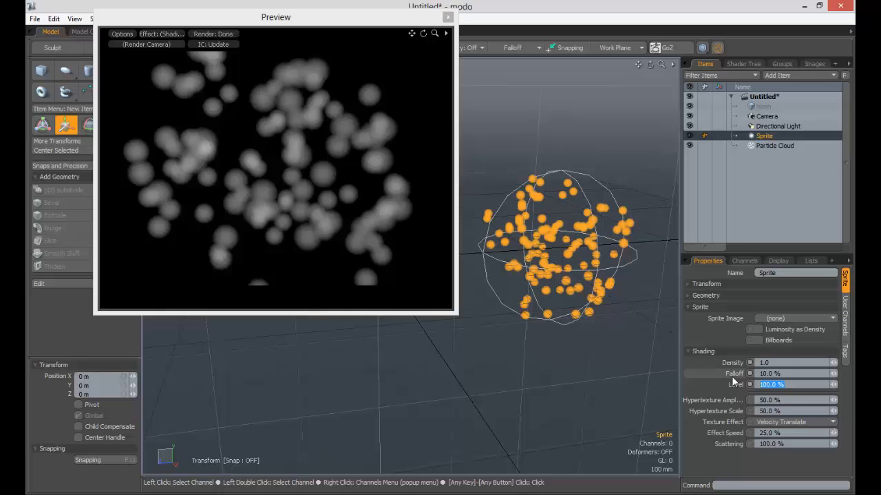
text(20)
key(Return)
text(50)
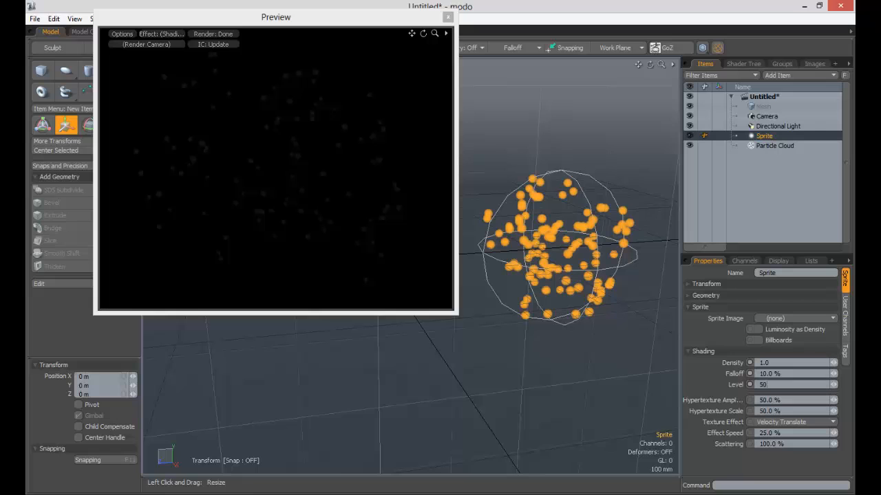
key(Tab)
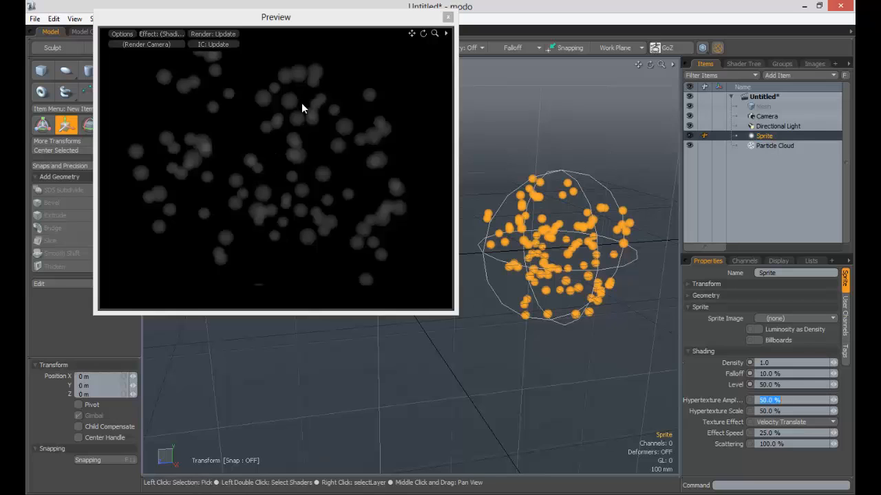
click(819, 386)
text(10)
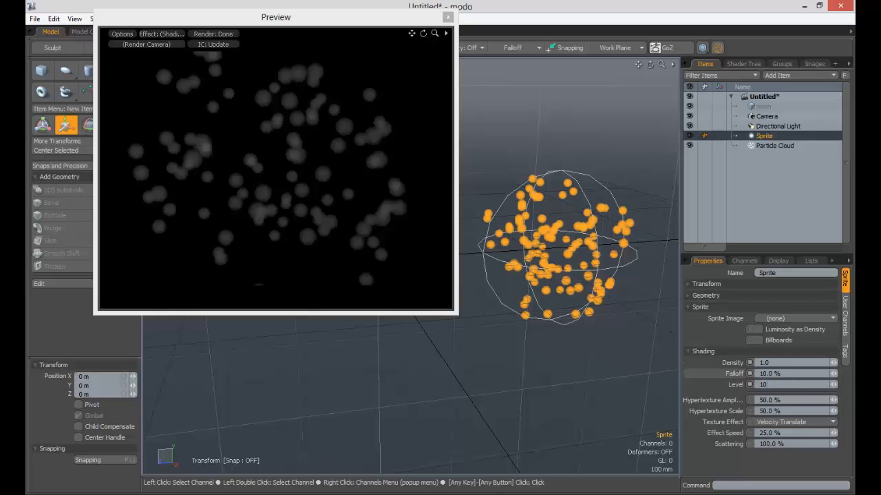
text(0)
key(Tab)
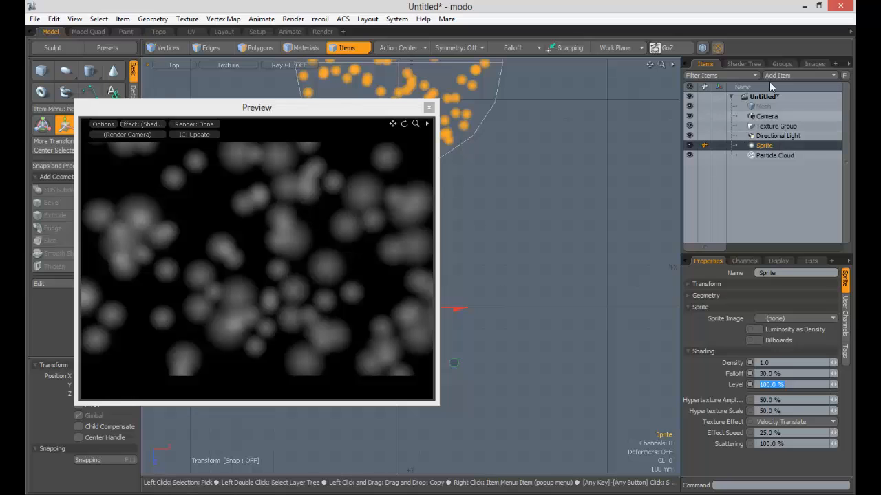
- Create an item mask for the sprite and show it in the shader tree
right_click(759, 148)
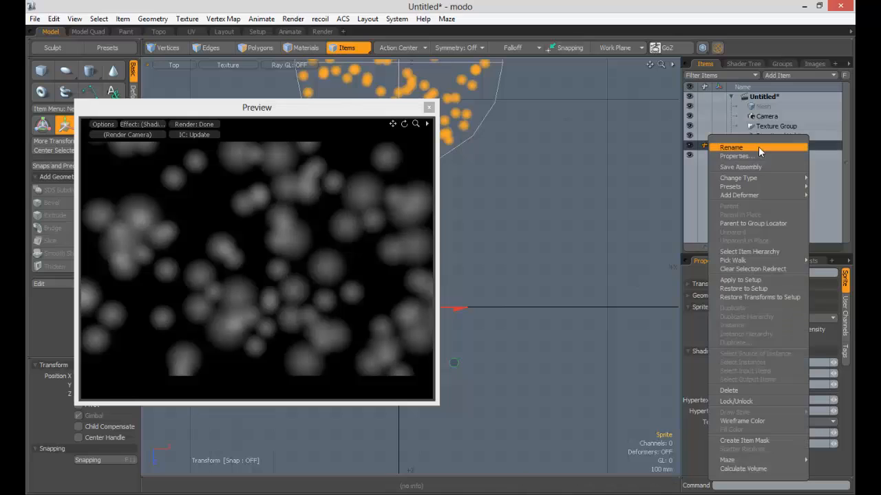
click(742, 441)
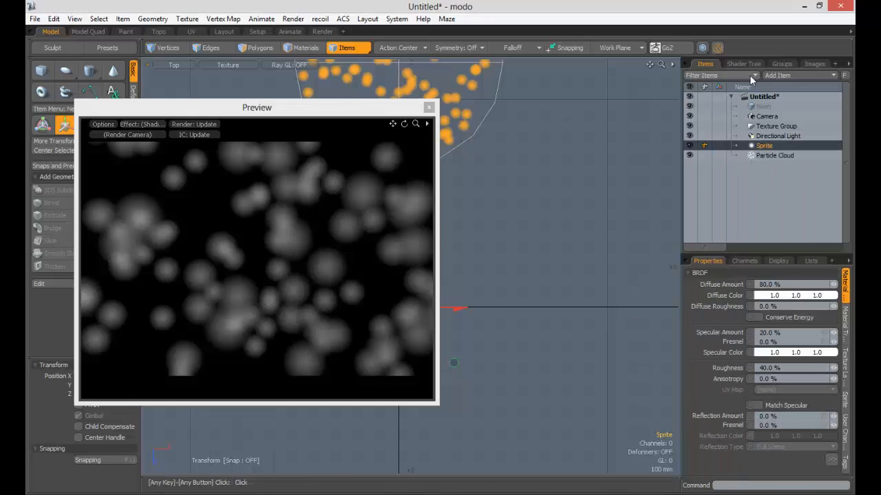
click(736, 63)
click(708, 136)
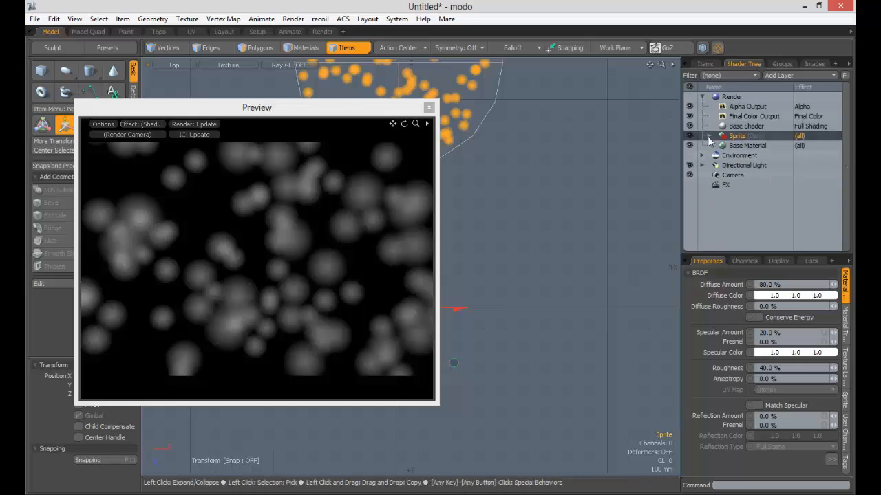
- Add an Enhance:modo fBm noise texture to the sprite's mask and set its effect to Volumetric Density
click(790, 75)
mouse_move(775, 114)
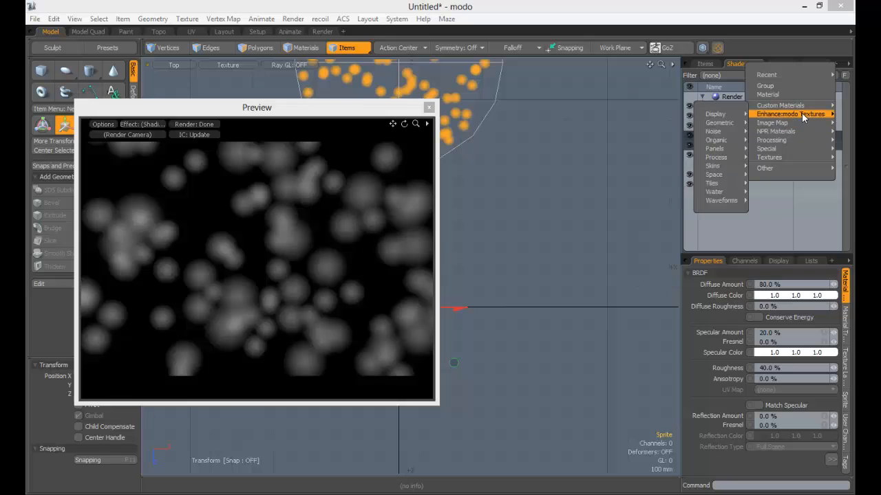
mouse_move(738, 117)
mouse_move(715, 131)
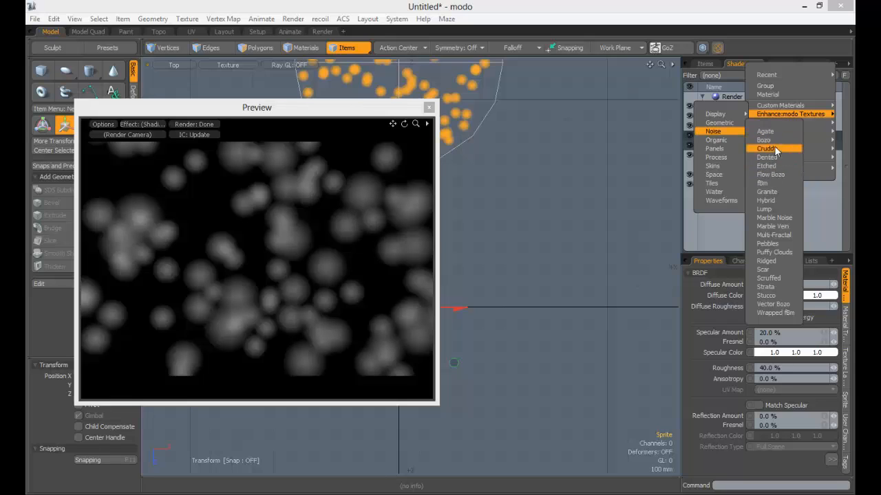
click(763, 183)
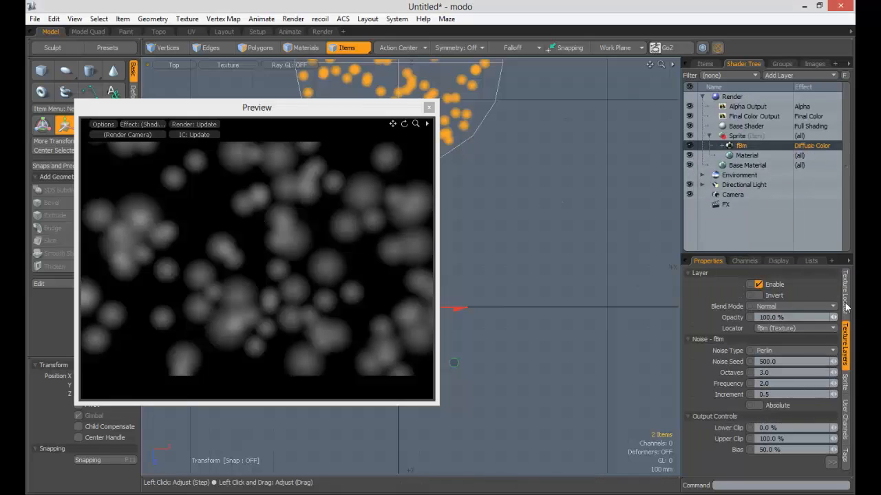
right_click(826, 149)
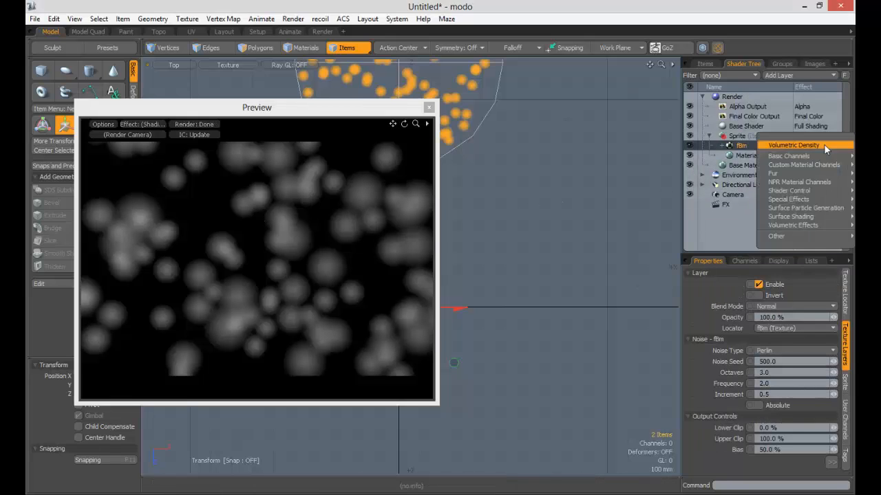
mouse_move(794, 219)
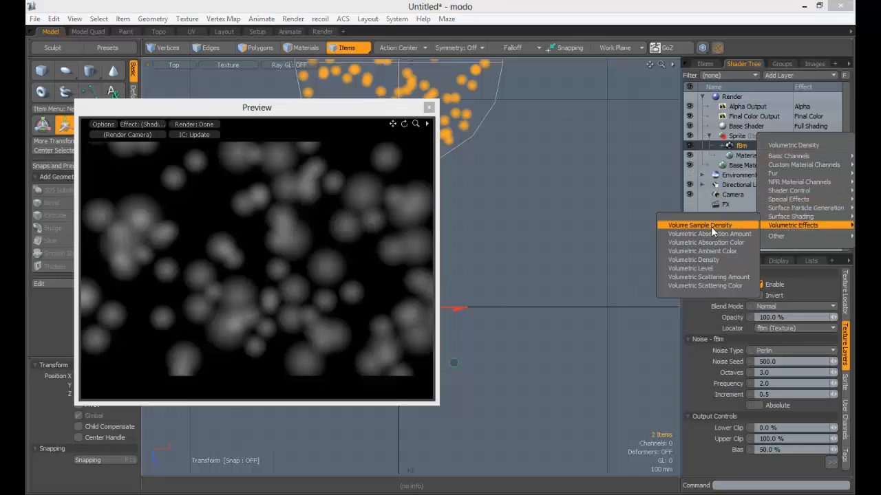
click(693, 260)
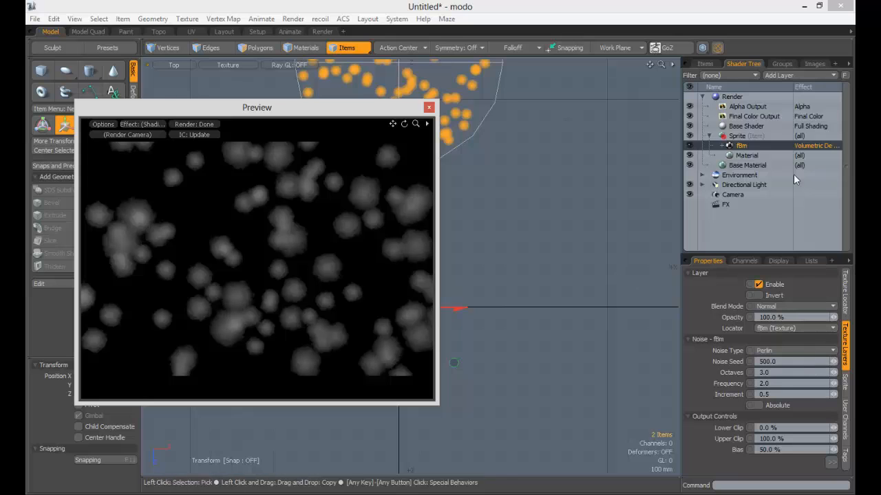
- Set the fBm texture locator's size to 500 mm in X, Y and Z
click(850, 288)
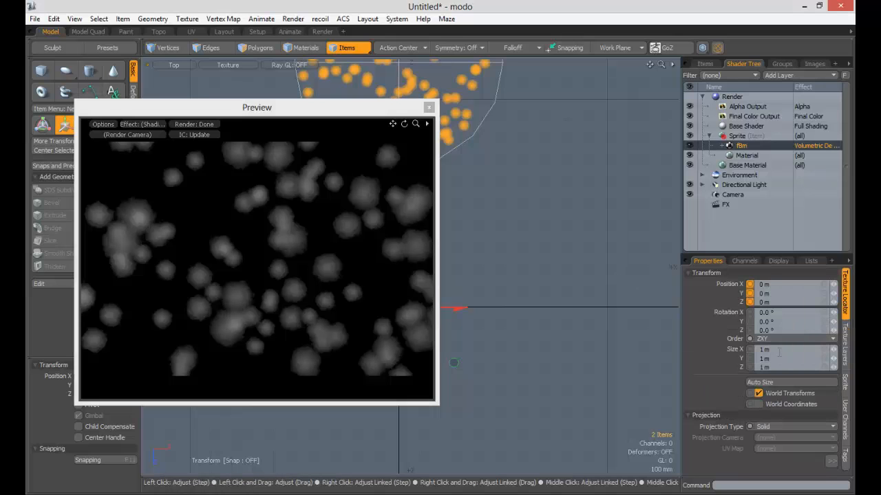
click(721, 350)
text(500)
key(Return)
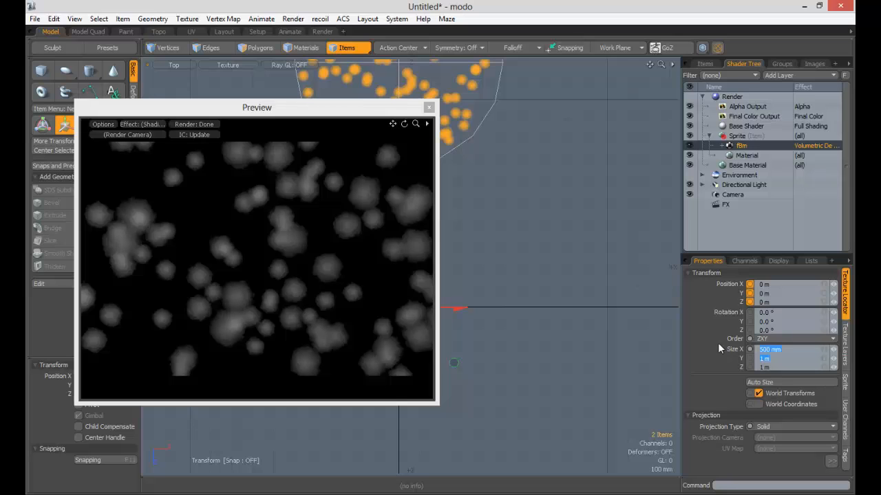
key(Tab)
text(.5)
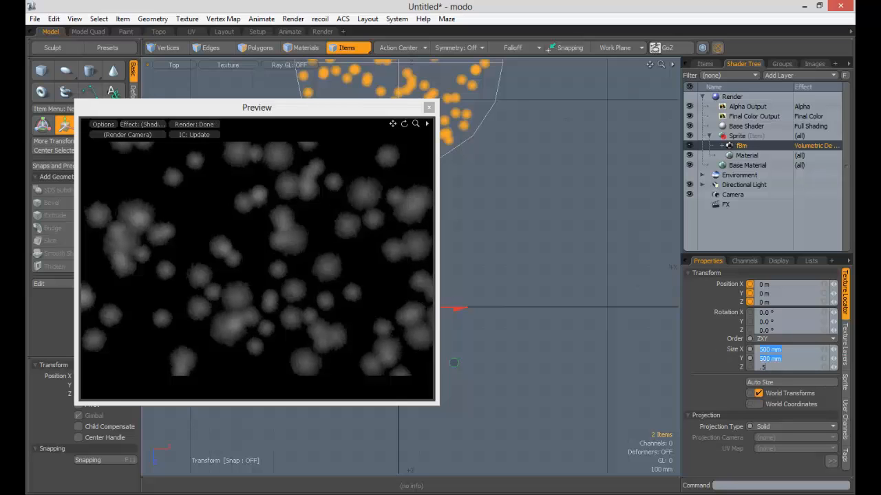
key(Return)
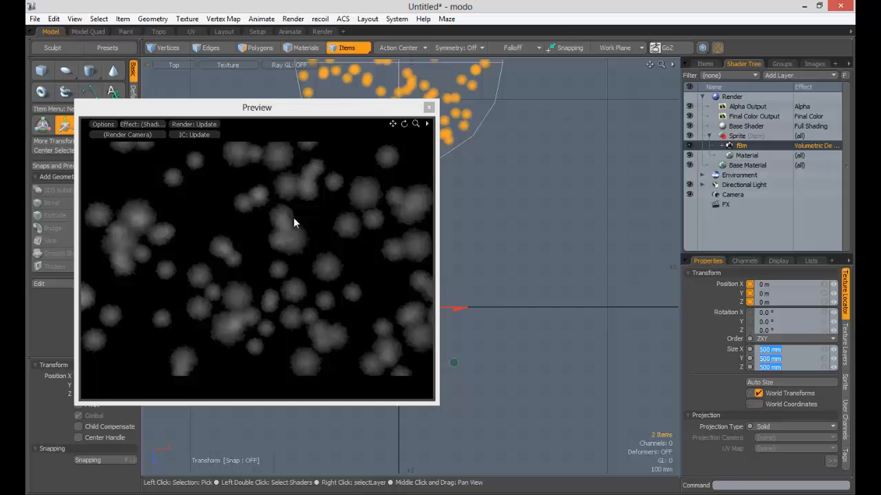
- Switch the viewport to Perspective and increase the sprite's radius to about 83.9 mm
key(a)
click(174, 64)
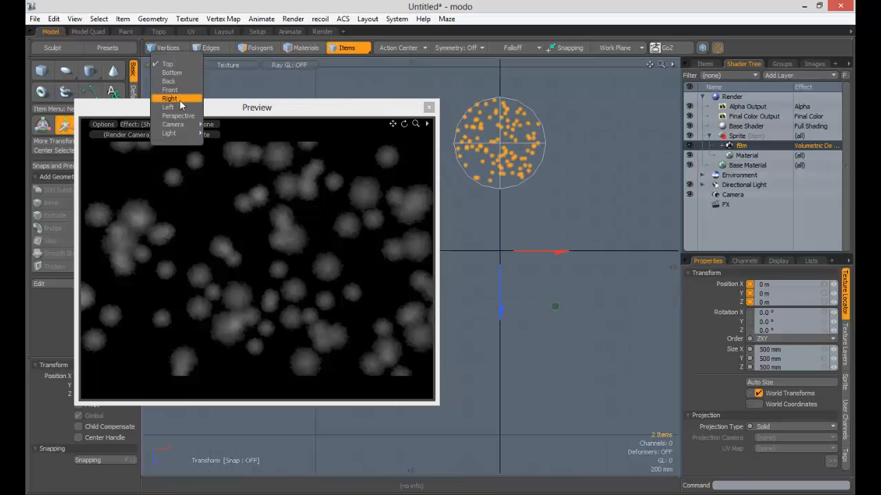
click(181, 116)
ctrl+alt+drag(534, 270, 556, 293)
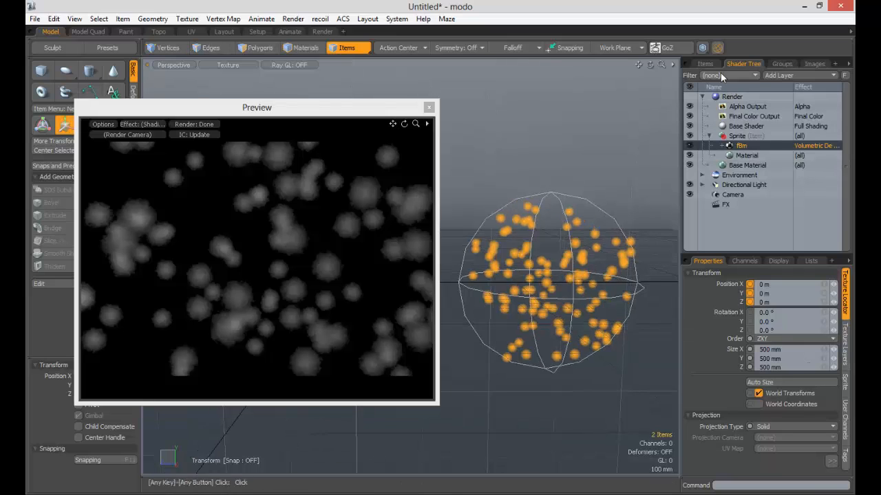
click(706, 64)
click(772, 147)
click(770, 147)
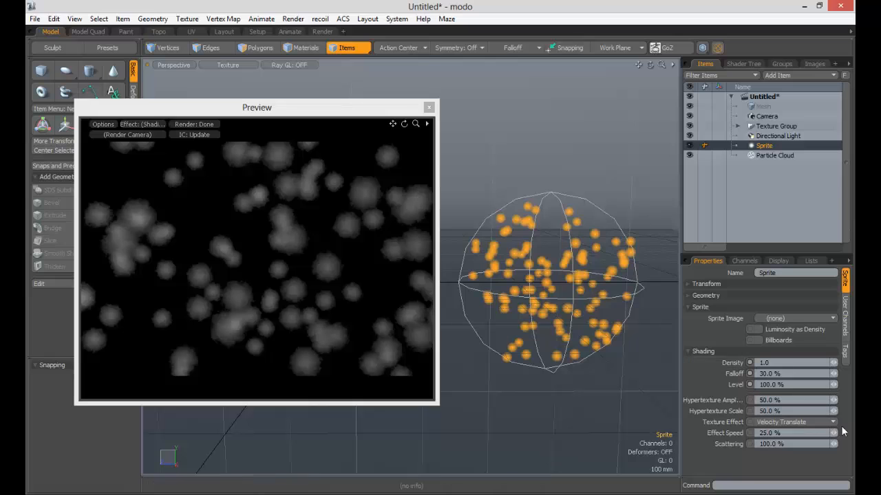
click(726, 294)
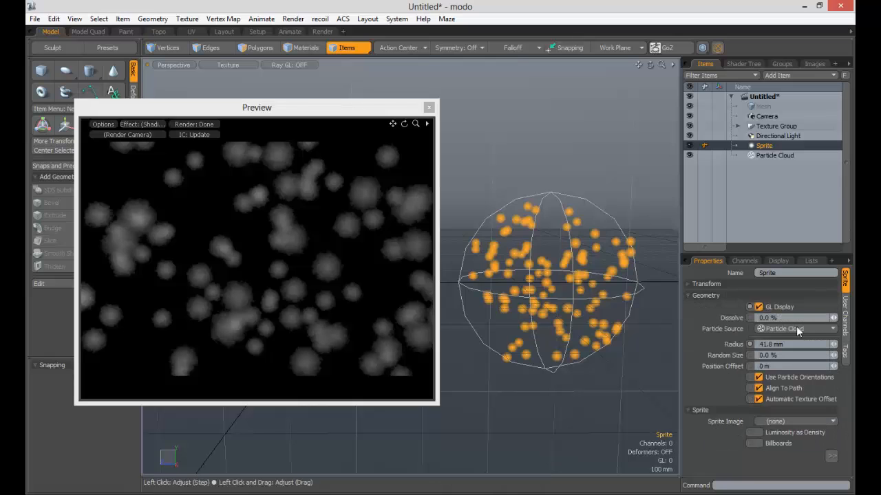
drag(833, 344, 863, 344)
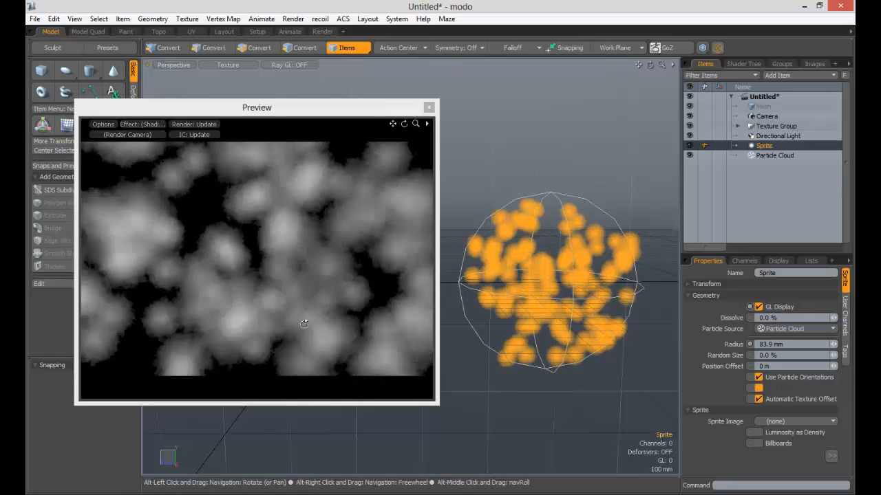
- Switch the viewport to the Camera view and reframe the particle cloud so more of it fits in the render preview
ctrl+alt+click(239, 264)
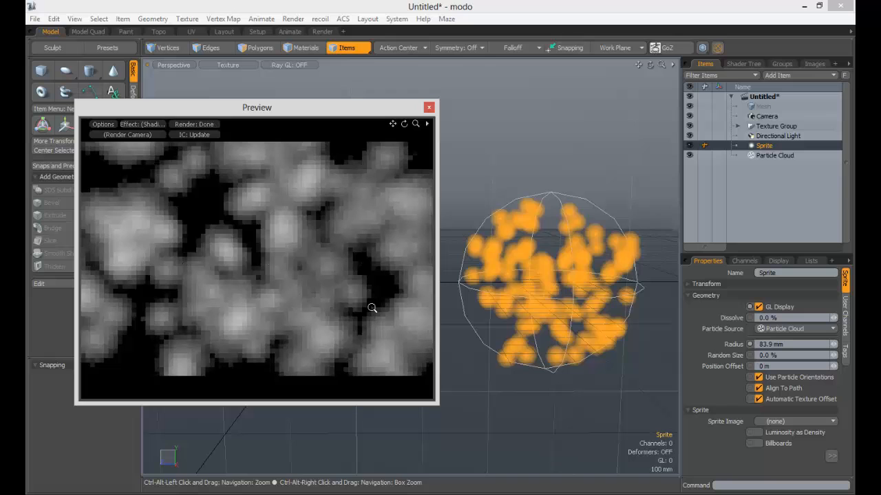
ctrl+alt+drag(501, 276, 358, 227)
click(170, 65)
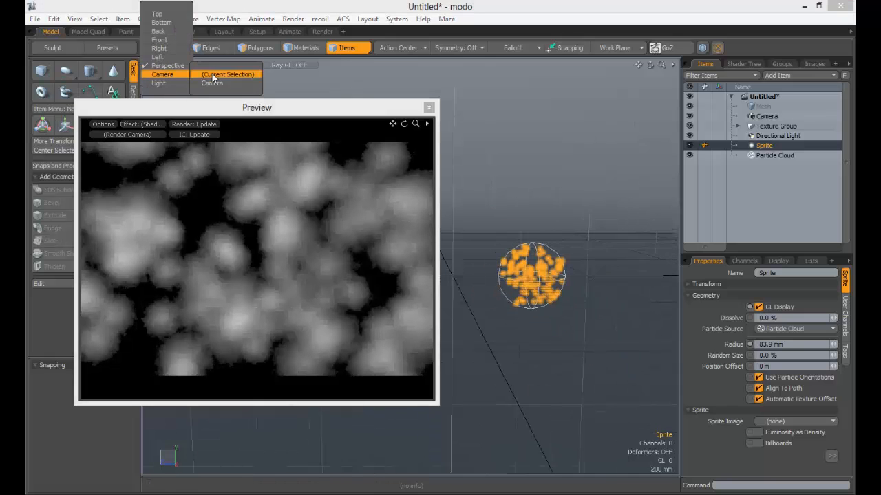
click(215, 74)
ctrl+alt+drag(524, 302, 297, 310)
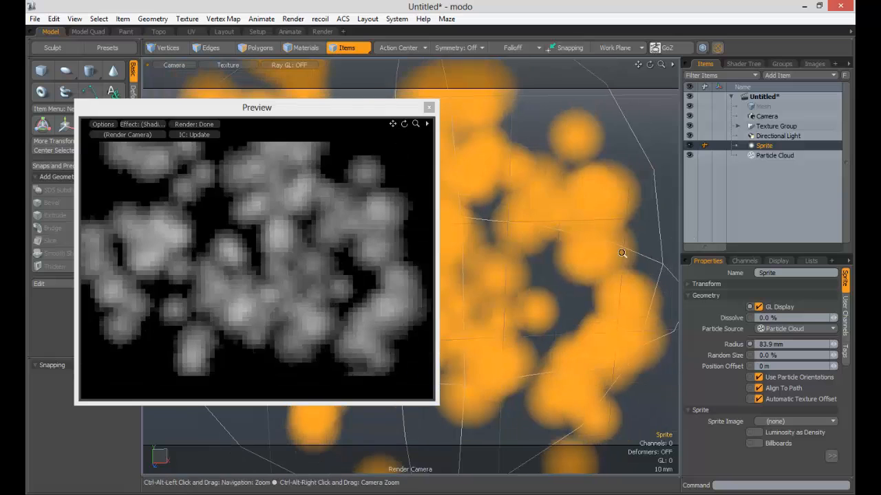
ctrl+alt+drag(622, 253, 468, 222)
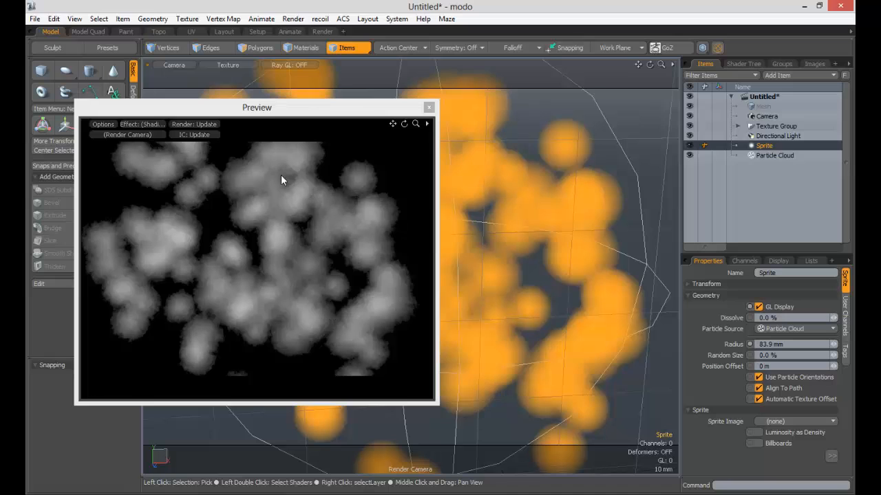
- Reposition the preview window, collapse the sprite's Geometry settings and show its Sprite and Shading settings
drag(289, 107, 270, 82)
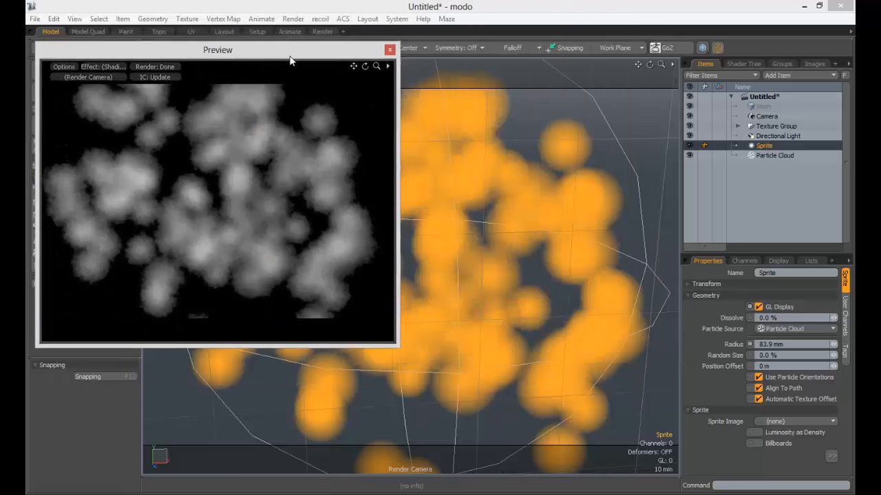
drag(290, 60, 282, 72)
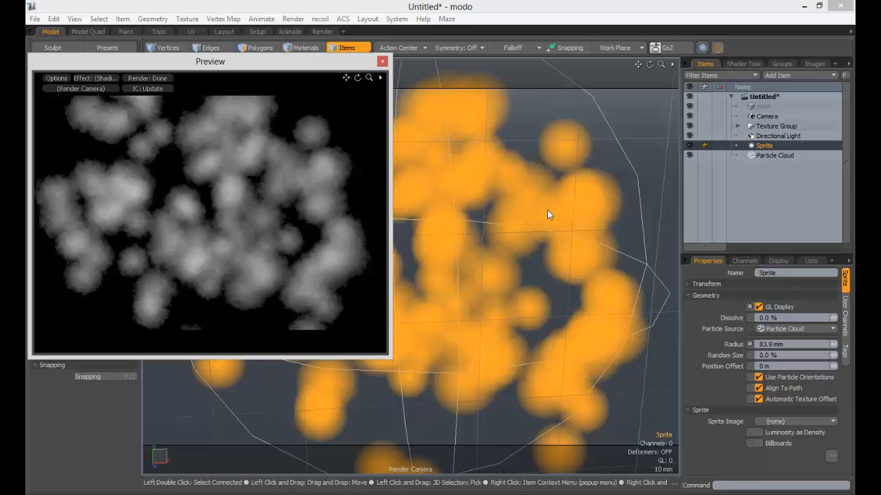
alt+drag(547, 210, 573, 284)
scroll(184, 188, up, 1)
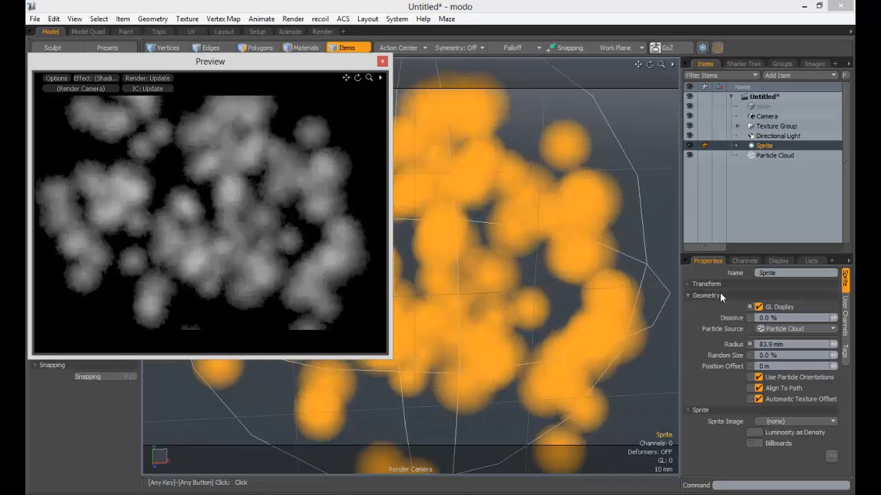
click(719, 295)
click(686, 307)
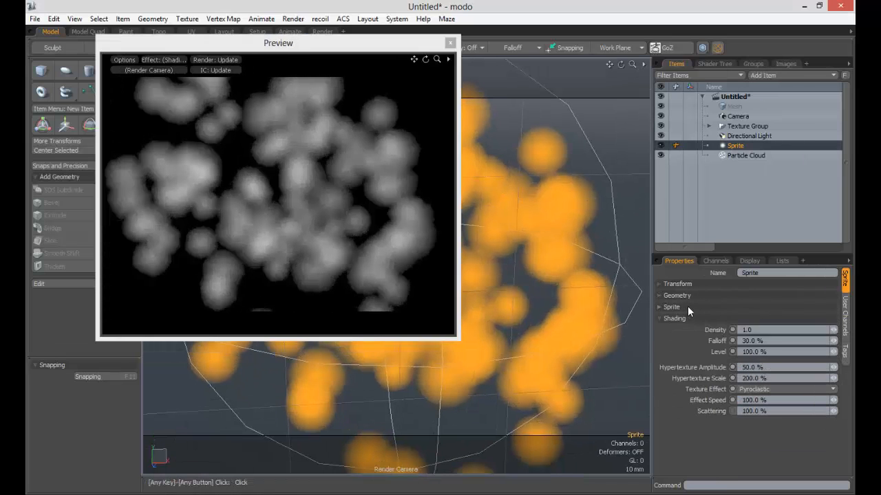
click(687, 307)
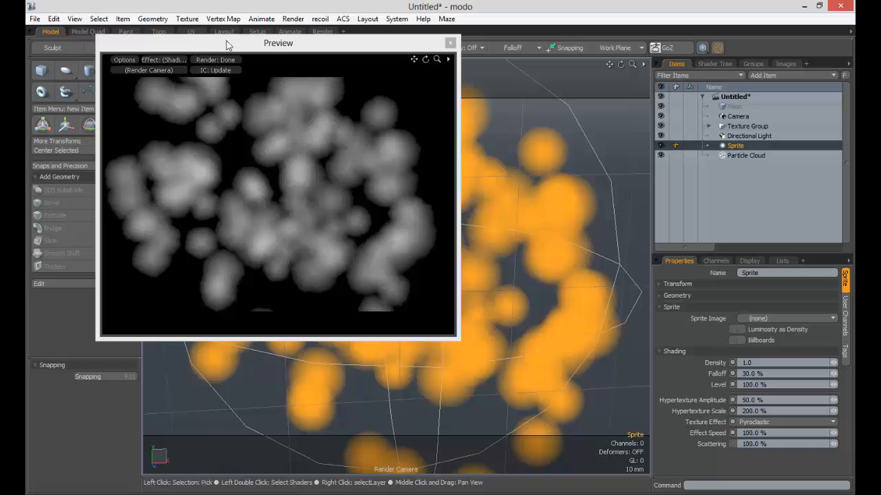
drag(228, 43, 256, 65)
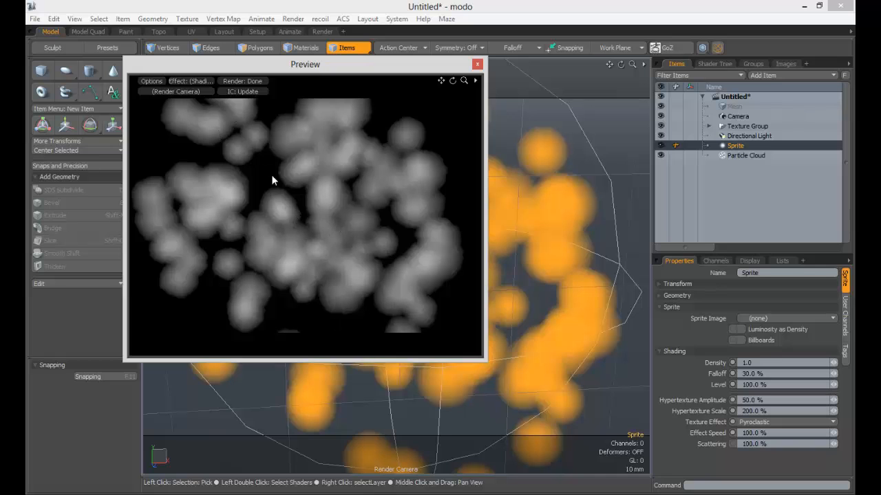
- Delete the sprite's item mask, including its fBm texture and material, from the shader tree
click(726, 64)
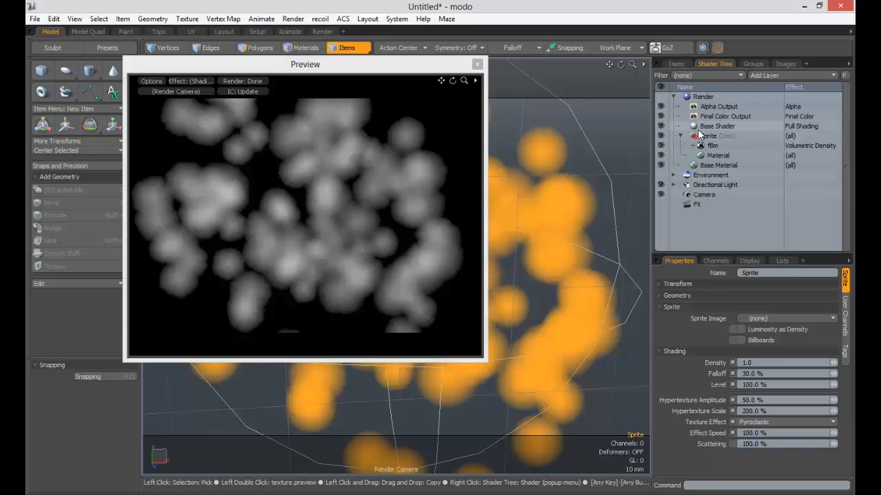
click(709, 136)
key(Delete)
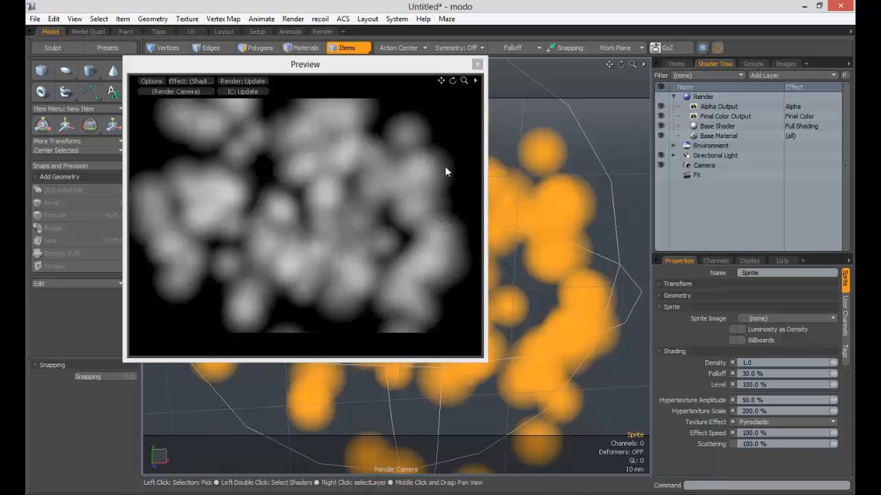
drag(476, 72, 412, 60)
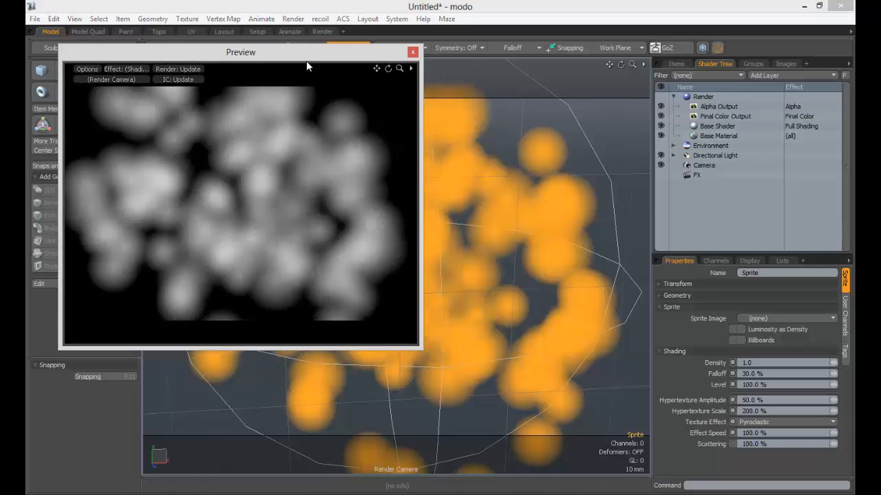
- Load the bee image dia-das-abelhas (1) as an image clip and inspect it in the image preview
click(674, 64)
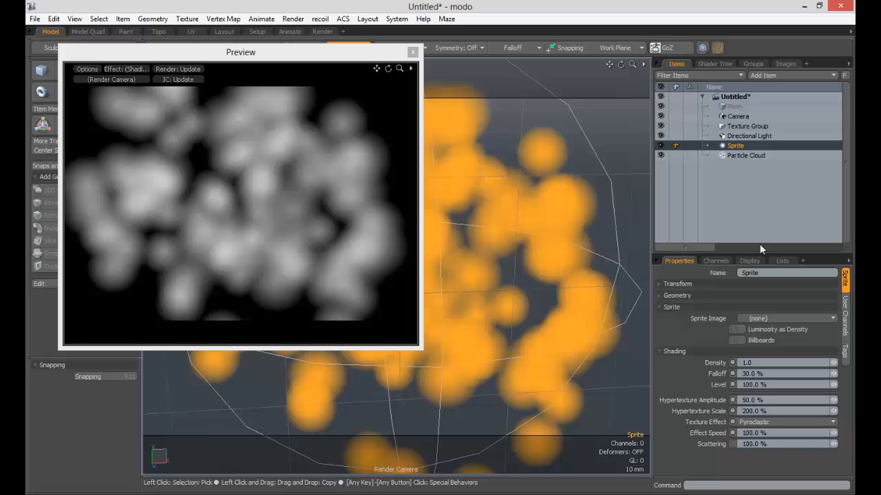
click(784, 64)
click(778, 75)
click(764, 81)
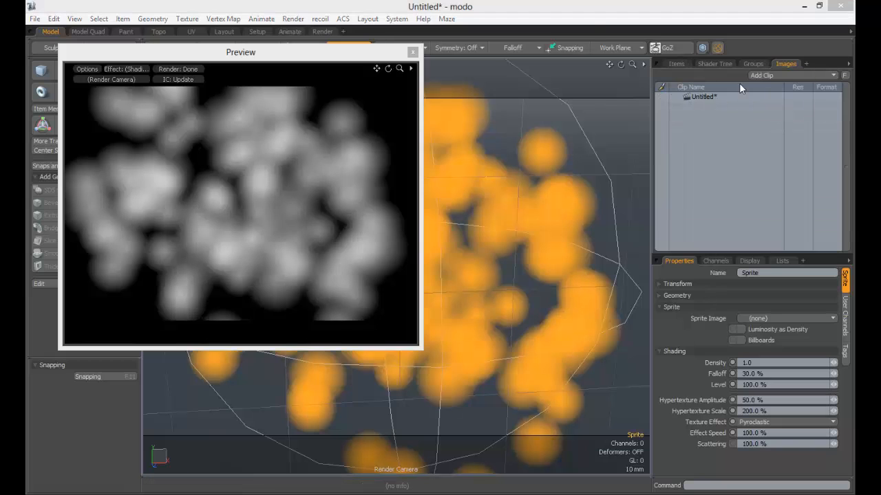
double_click(282, 117)
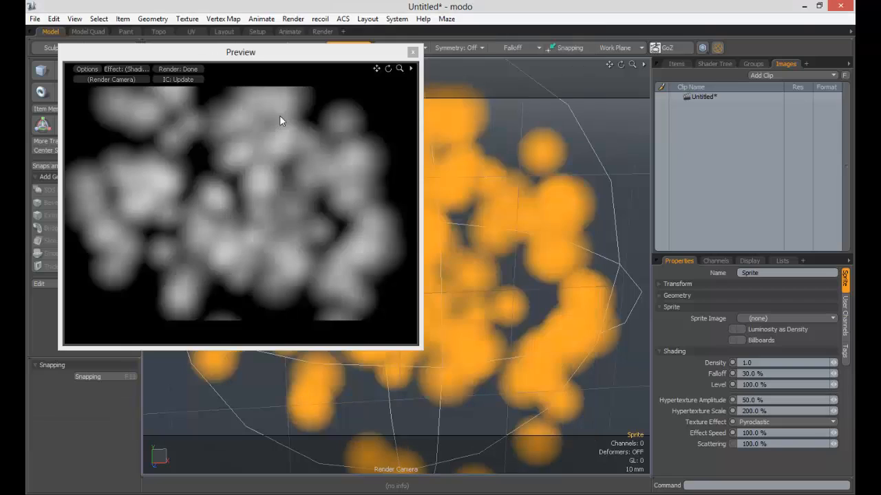
double_click(698, 113)
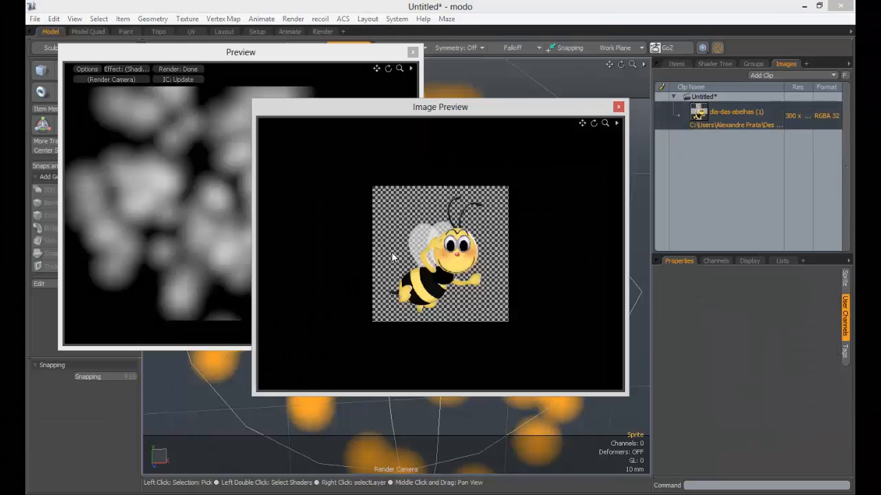
scroll(433, 256, up, 5)
scroll(433, 257, down, 2)
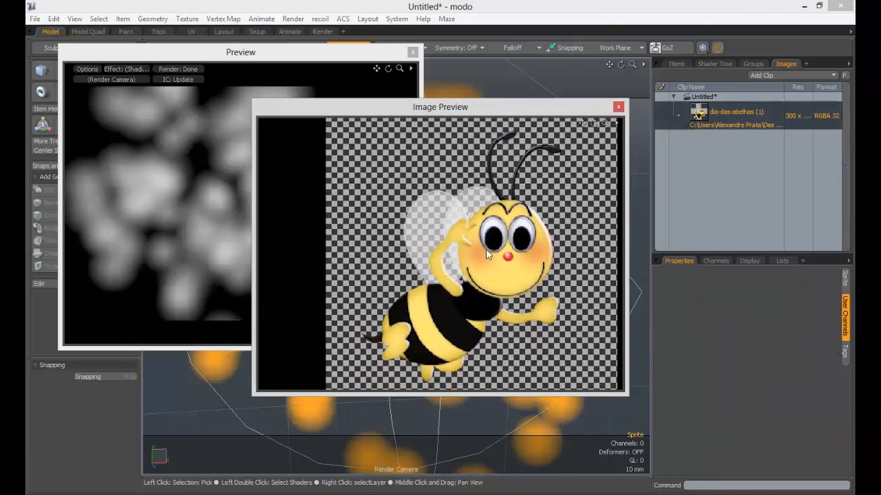
click(619, 107)
- Assign dia-das-abelhas (1) as the sprite's image and reduce the sprite radius to 39.8 mm
click(677, 64)
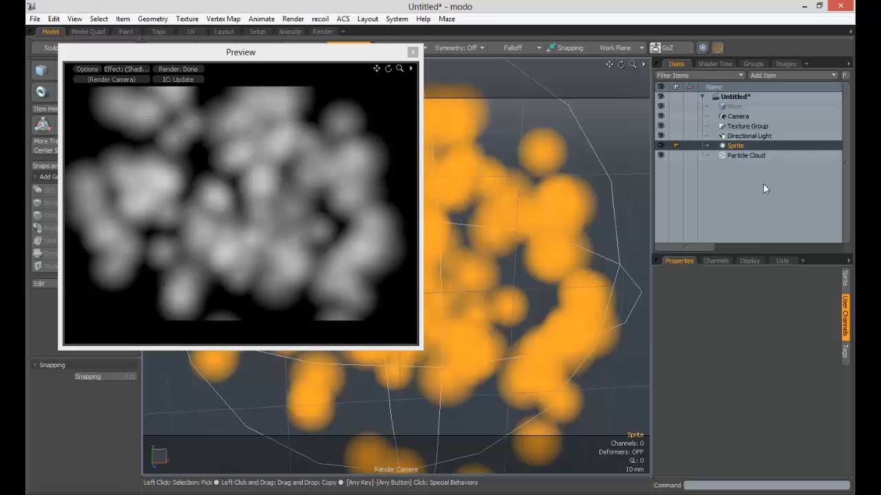
click(763, 184)
click(738, 147)
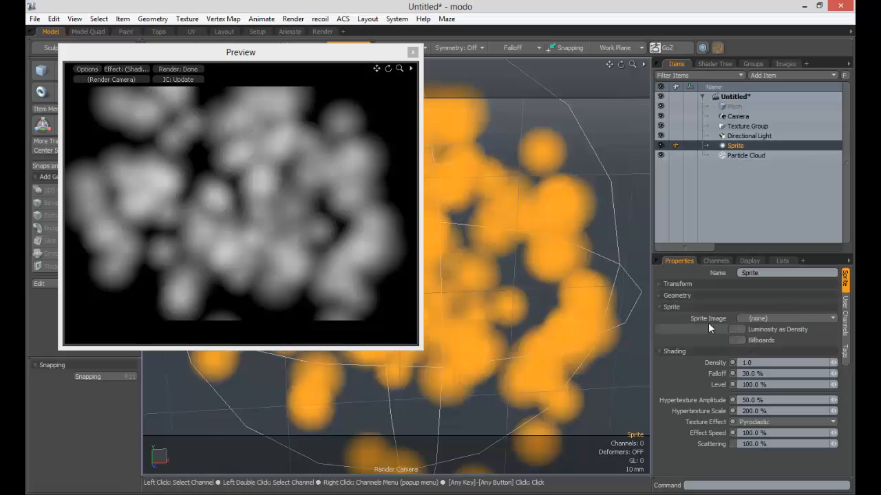
click(765, 318)
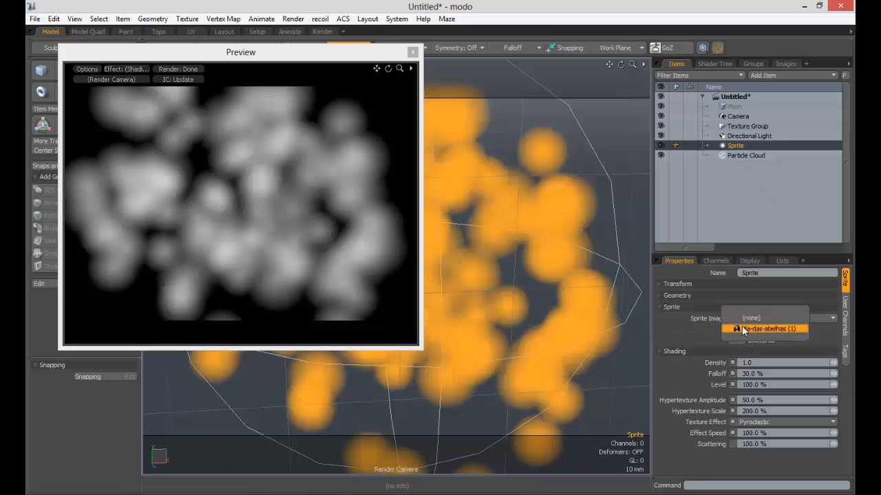
click(755, 330)
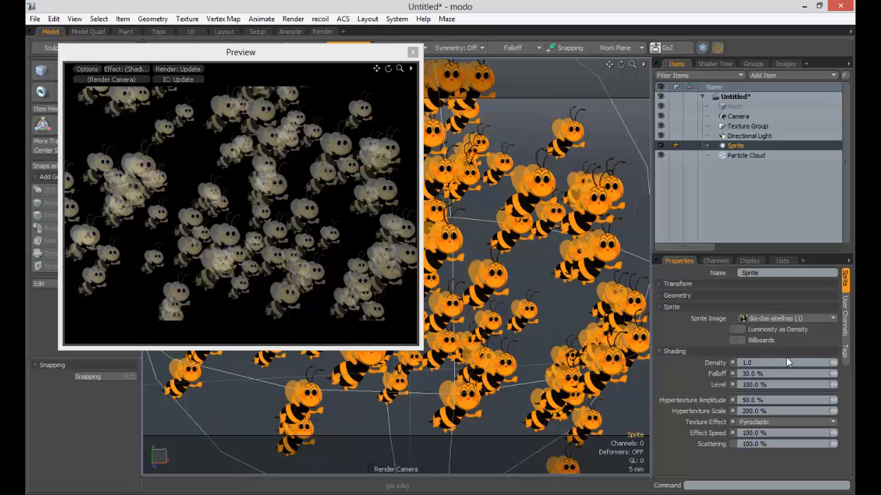
click(701, 296)
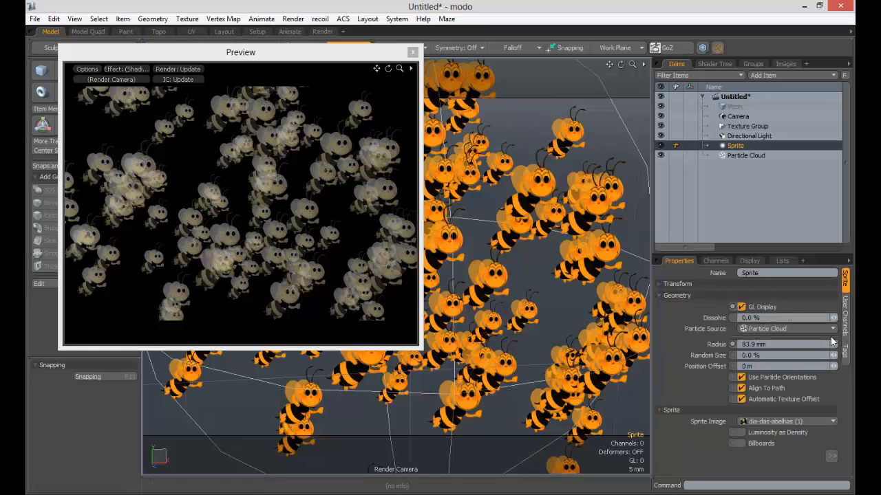
drag(833, 344, 811, 346)
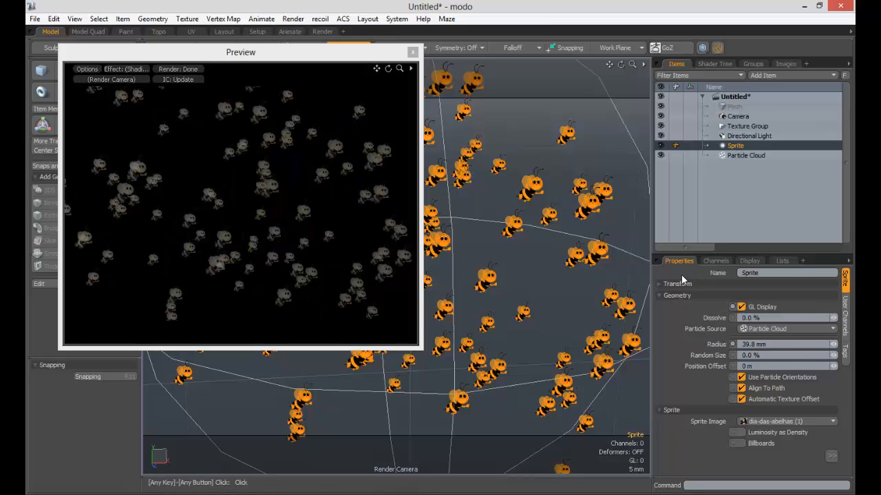
- Enable Billboards on the sprite and set its density to 100 and falloff to 0%
click(671, 296)
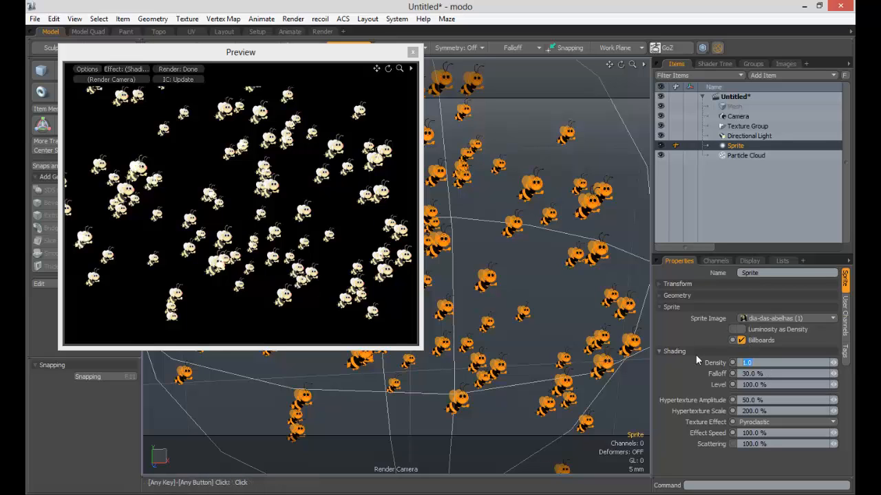
text(100)
click(753, 374)
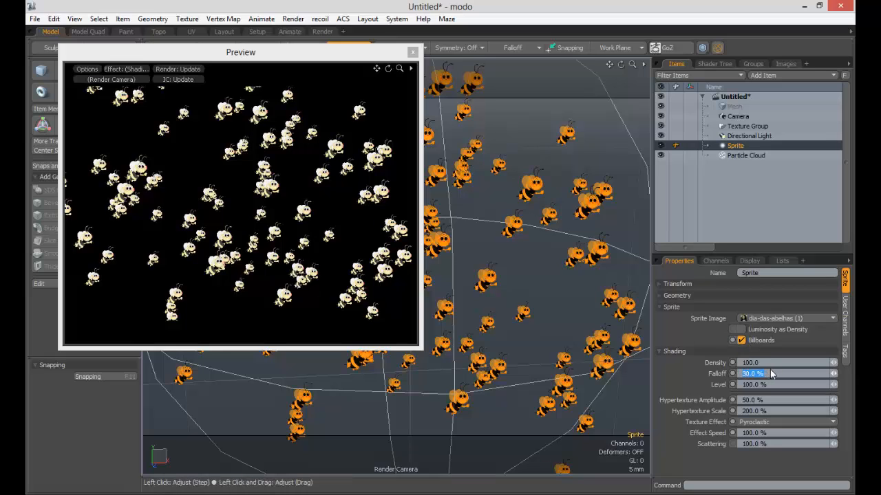
text(0)
key(Tab)
- Increase the sprite's radius to 70.3 mm, check the bees in the preview and close it
ctrl+alt+drag(271, 192, 631, 222)
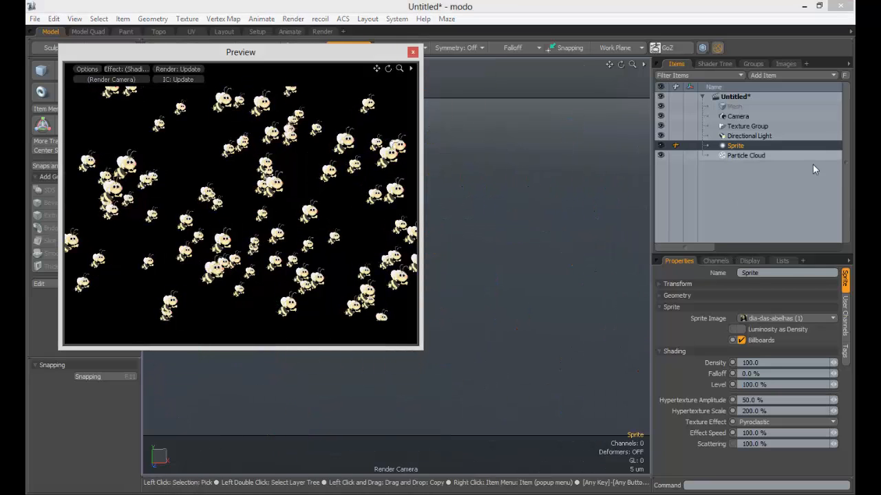
click(692, 295)
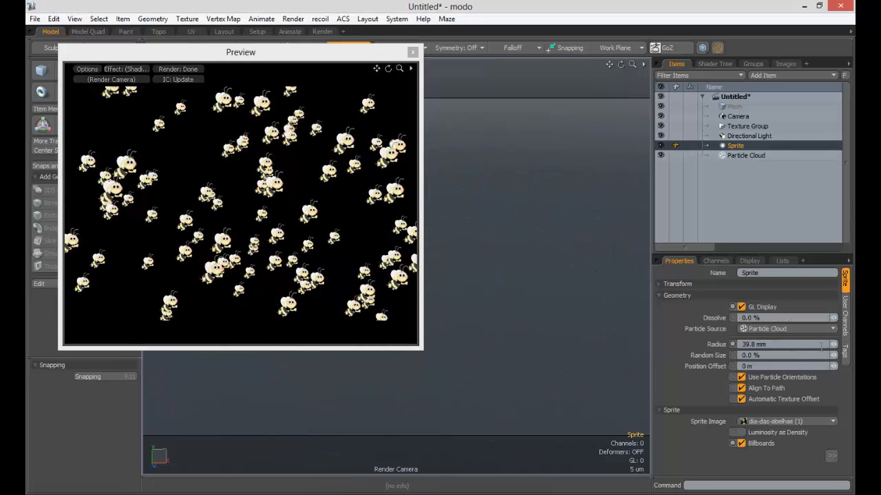
drag(833, 344, 831, 344)
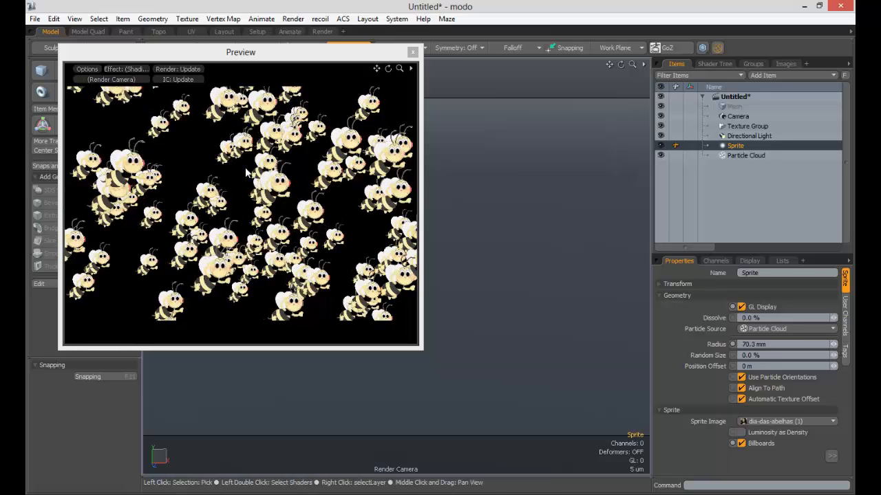
click(413, 53)
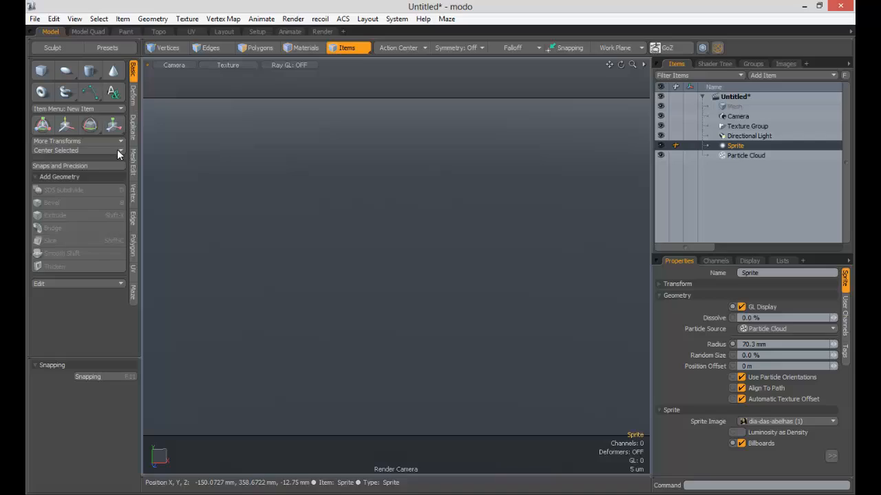
- Switch the viewport to Perspective and examine the bee sprites from several angles and distances
click(172, 65)
click(173, 55)
key(a)
alt+drag(495, 276, 269, 285)
alt+shift+drag(452, 275, 344, 268)
click(309, 290)
ctrl+alt+drag(344, 268, 386, 232)
ctrl+alt+drag(390, 165, 347, 170)
ctrl+alt+drag(396, 184, 395, 165)
alt+shift+drag(448, 197, 388, 132)
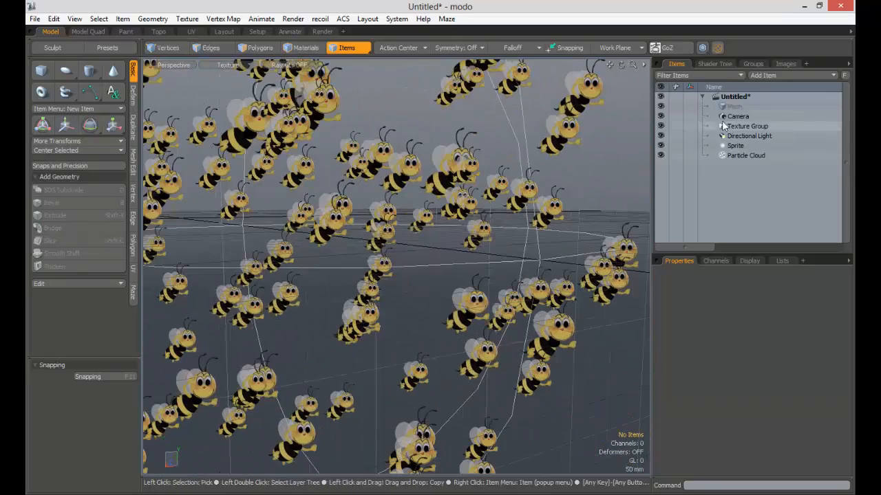
- Return the viewport to the scene's Camera view and reframe it so the bee cloud fills the frame
click(168, 65)
mouse_move(163, 75)
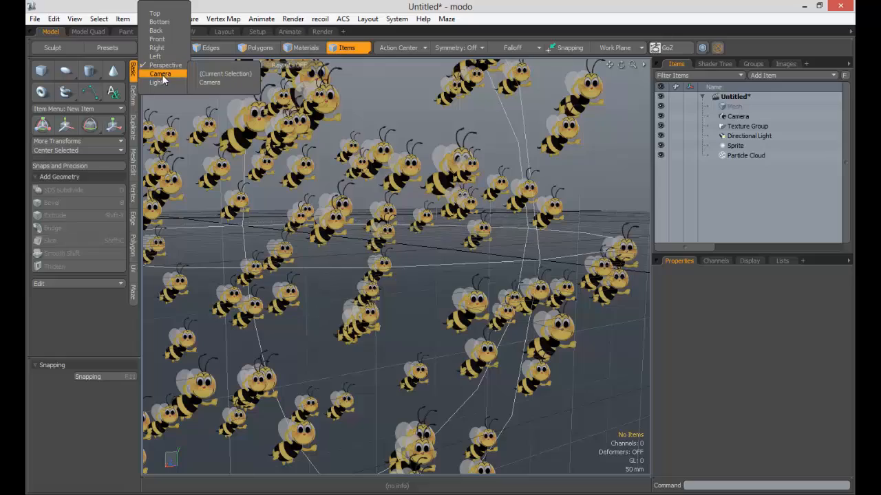
click(210, 82)
key(a)
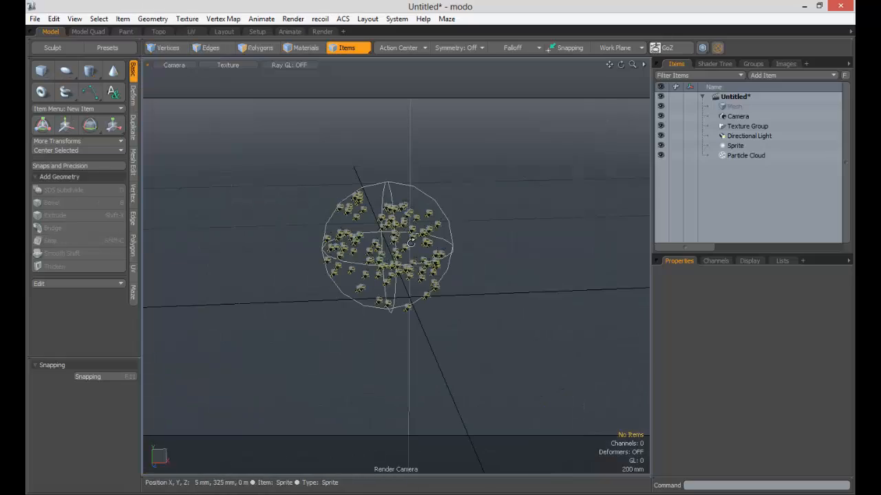
ctrl+alt+drag(376, 235, 550, 225)
alt+drag(484, 200, 447, 210)
alt+shift+drag(447, 210, 500, 229)
alt+drag(448, 225, 465, 256)
alt+shift+drag(464, 256, 378, 191)
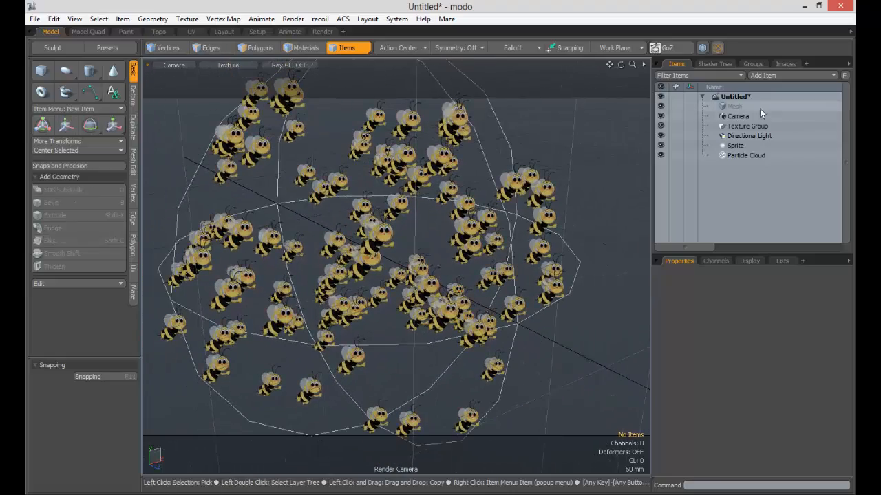
- Select the Render item in the shader tree and open the render preview
click(717, 64)
click(704, 98)
key(F8)
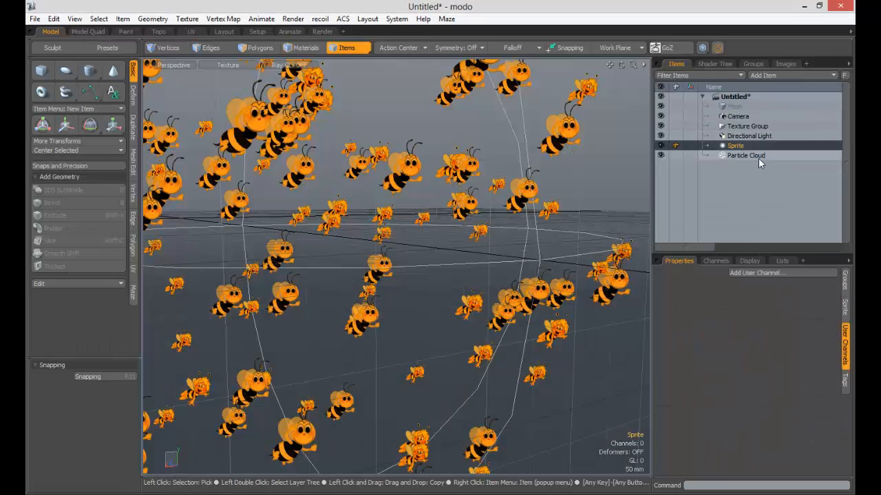
- Delete the Sprite item and add a Volume item to the scene
key(Delete)
ctrl+alt+drag(451, 216, 398, 224)
alt+shift+drag(398, 224, 305, 232)
click(811, 74)
mouse_move(801, 192)
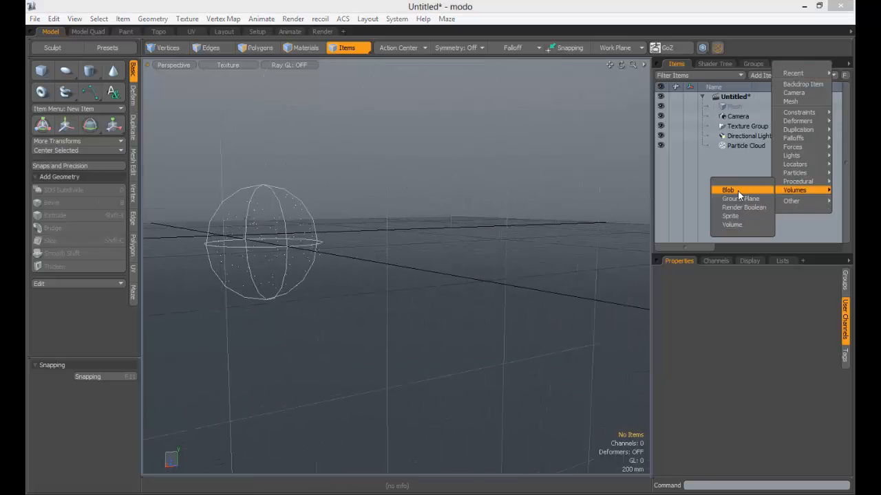
click(732, 225)
- Move the Volume item along its Z axis, away from the particle cloud
alt+drag(424, 211, 415, 218)
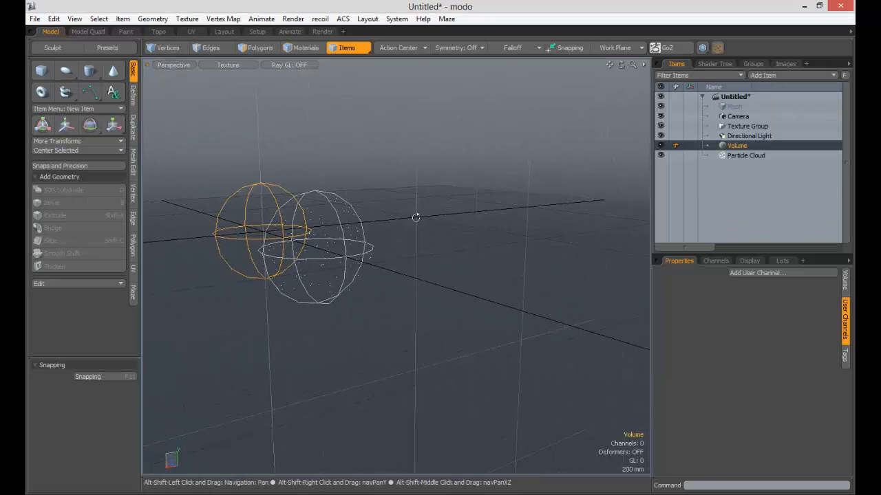
key(w)
alt+drag(215, 237, 377, 251)
alt+drag(378, 251, 374, 277)
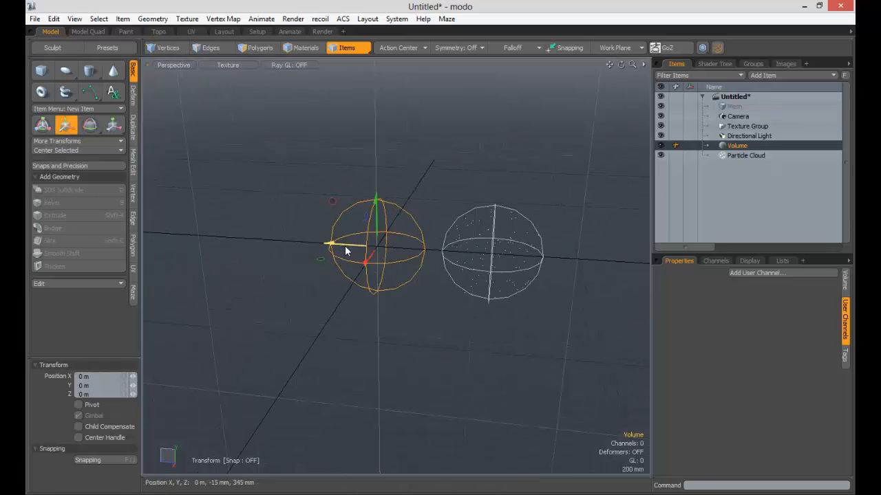
mouse_move(345, 251)
mouse_down()
mouse_move(281, 245)
mouse_move(346, 243)
mouse_up()
ctrl+alt+drag(346, 243, 419, 232)
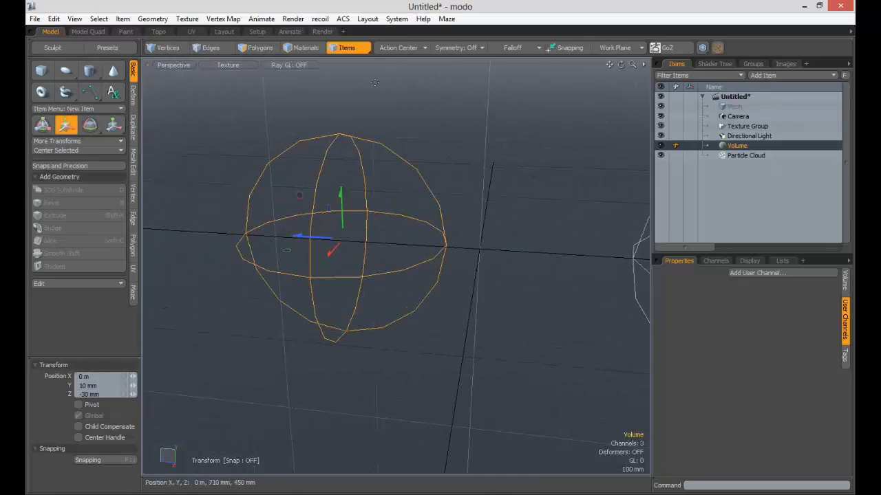
- Open the render preview, frame the volumetric sphere in it and examine its shading from different angles
click(716, 64)
key(F8)
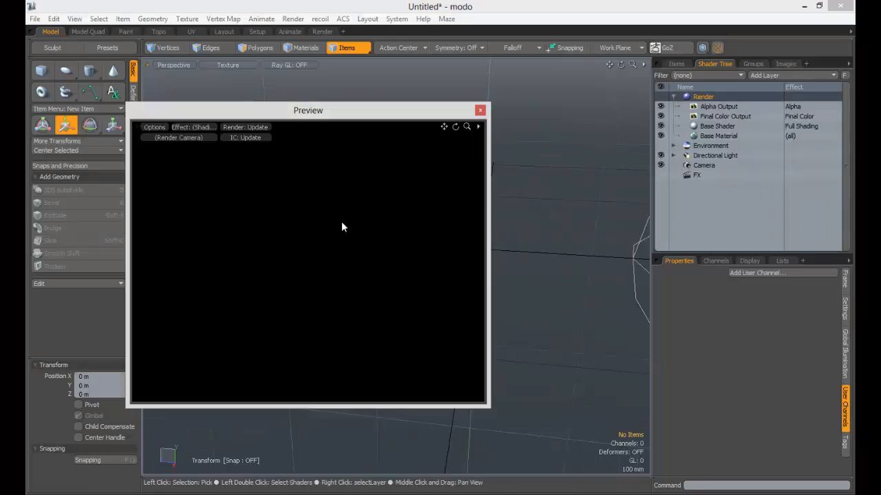
ctrl+alt+drag(296, 250, 416, 226)
alt+shift+drag(416, 225, 425, 248)
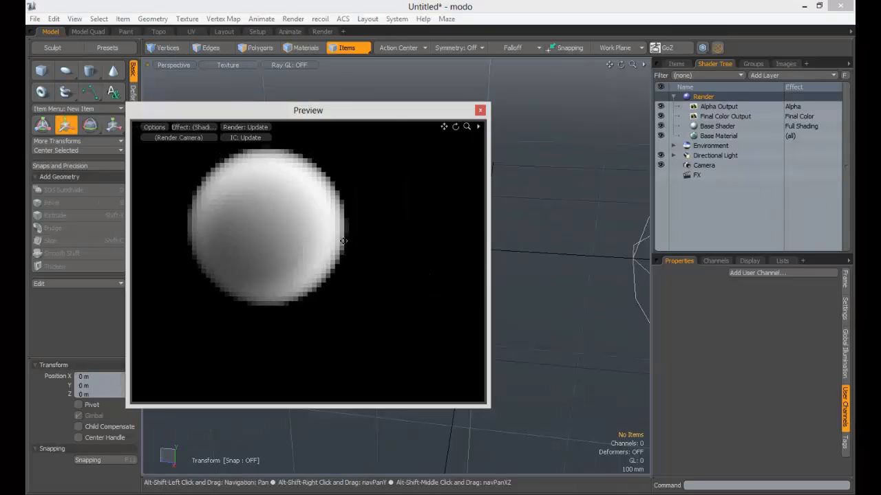
alt+shift+drag(273, 203, 290, 210)
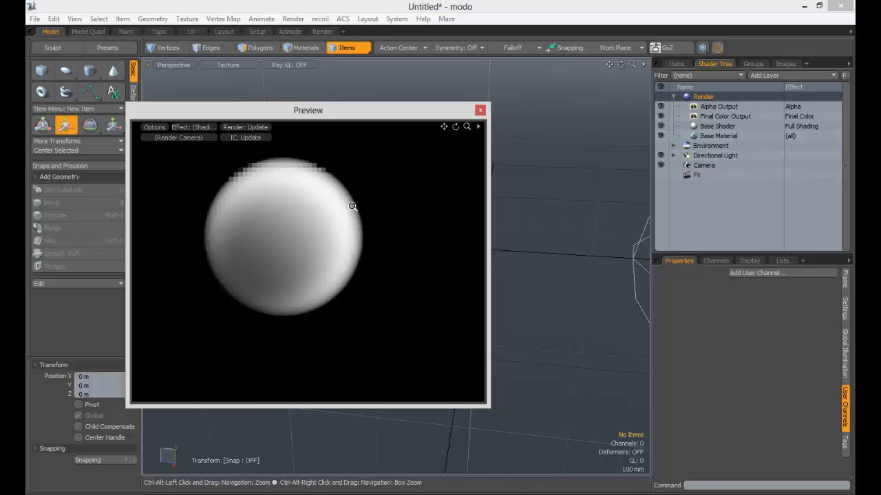
ctrl+alt+drag(350, 204, 366, 204)
alt+shift+drag(311, 211, 360, 226)
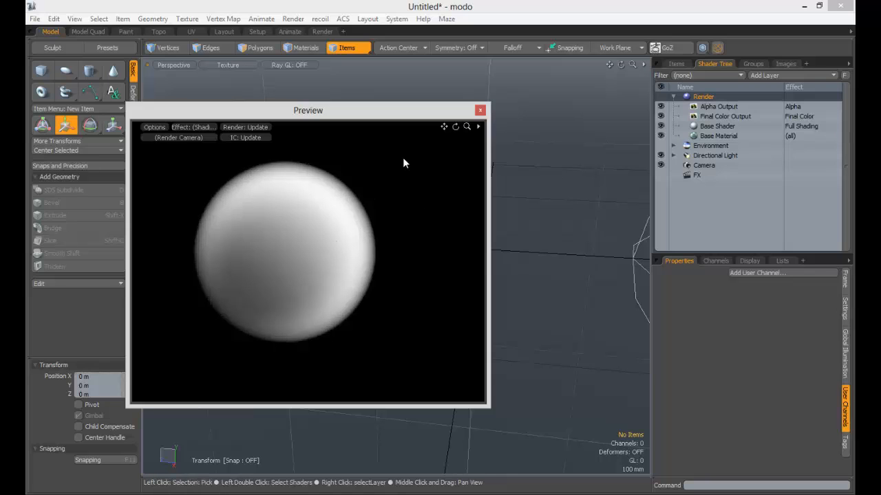
drag(328, 111, 279, 67)
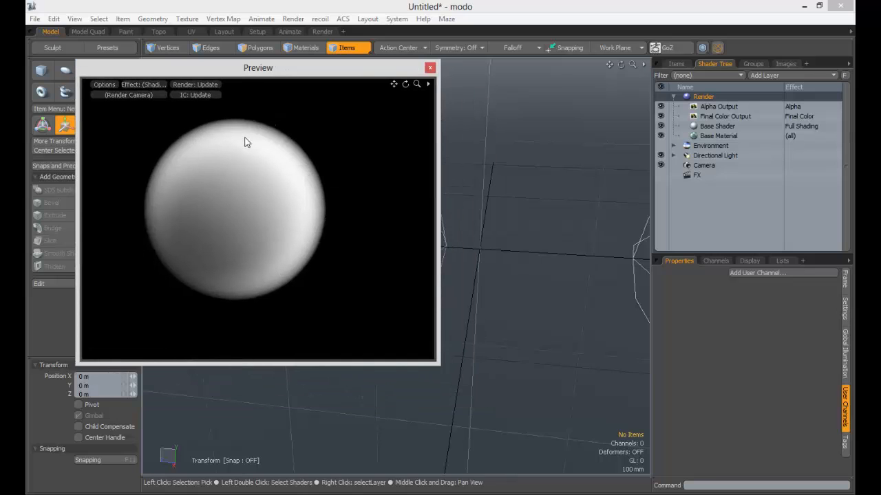
alt+shift+drag(218, 163, 229, 167)
alt+drag(228, 167, 287, 173)
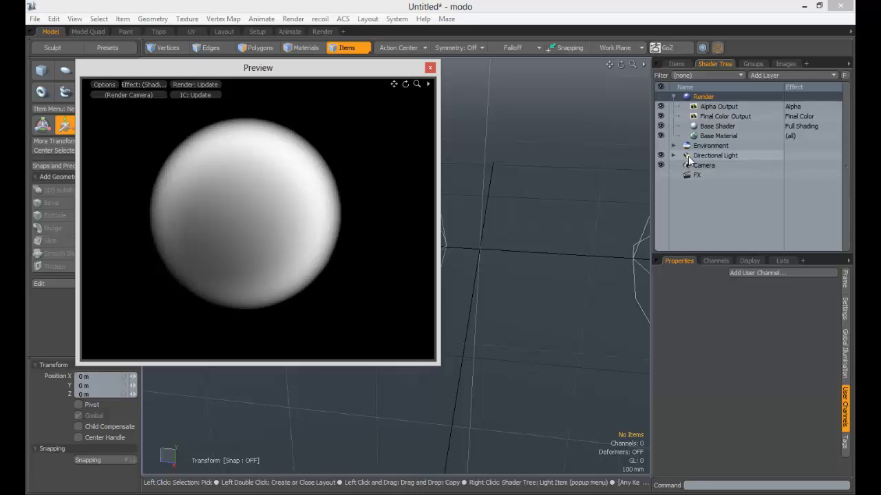
- Select the Volume item in the item list and show its geometry settings
click(678, 64)
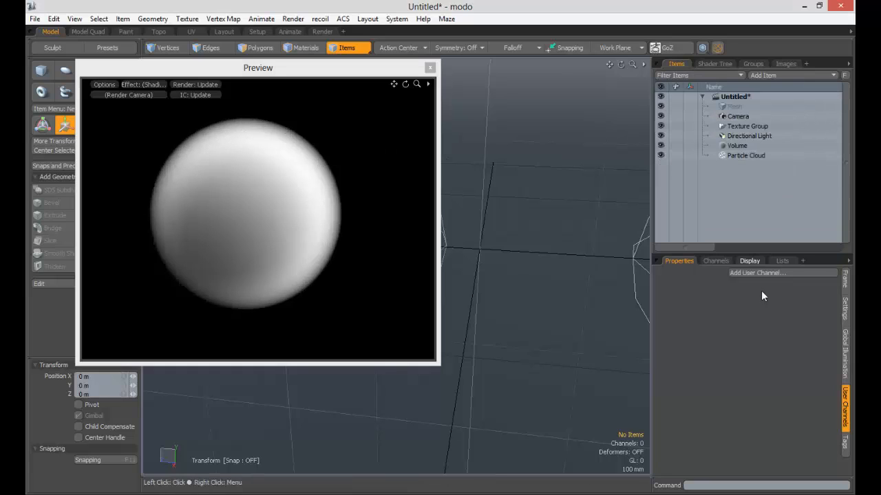
key(Escape)
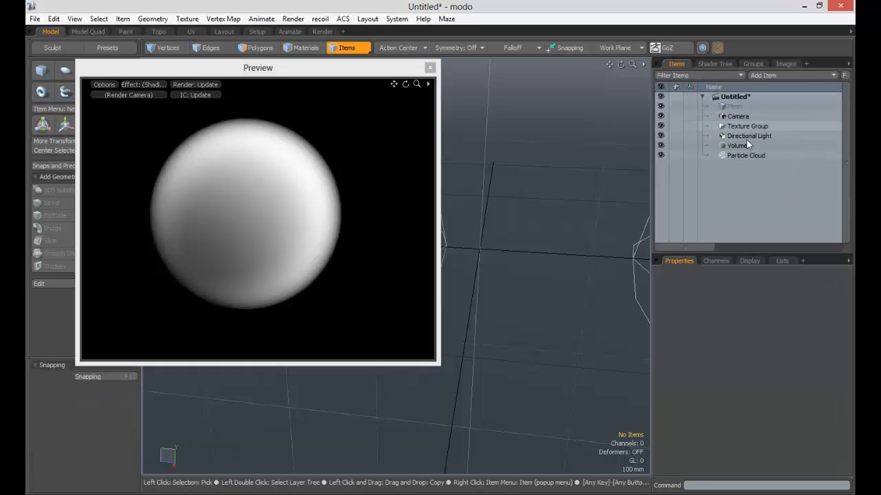
click(744, 146)
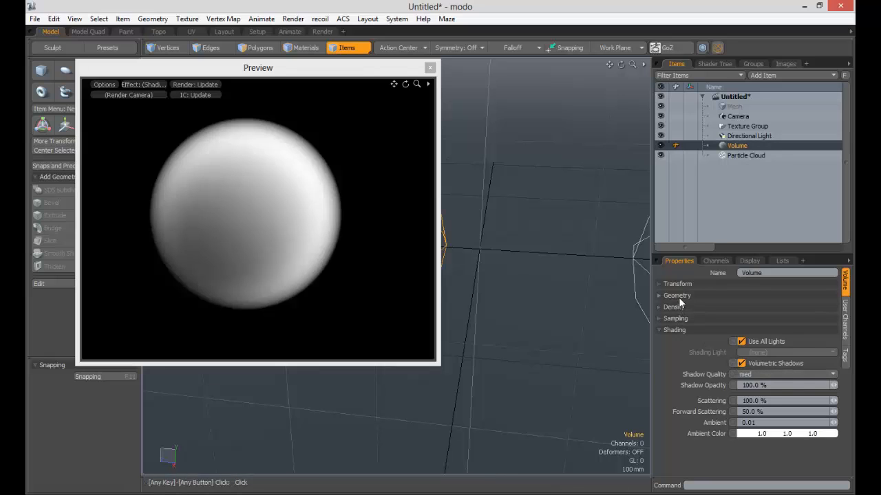
click(680, 296)
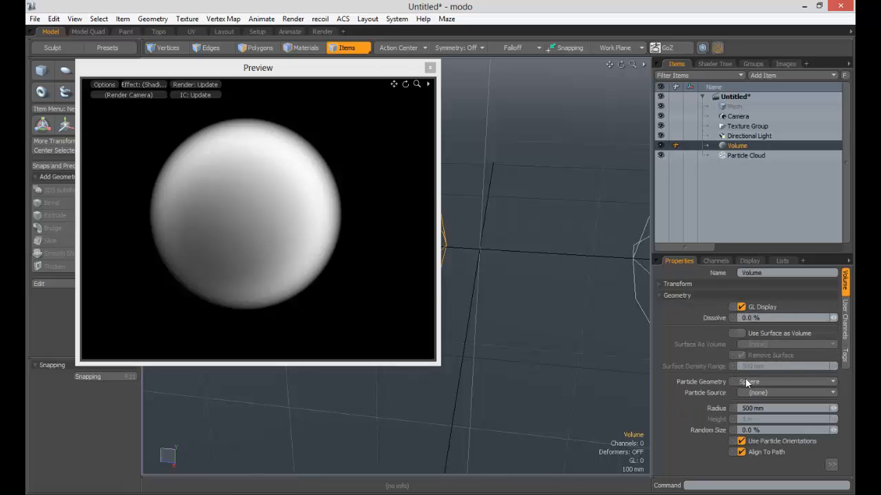
- Try the Cube and Cylinder particle geometries on the Volume, and return it to Sphere
click(761, 390)
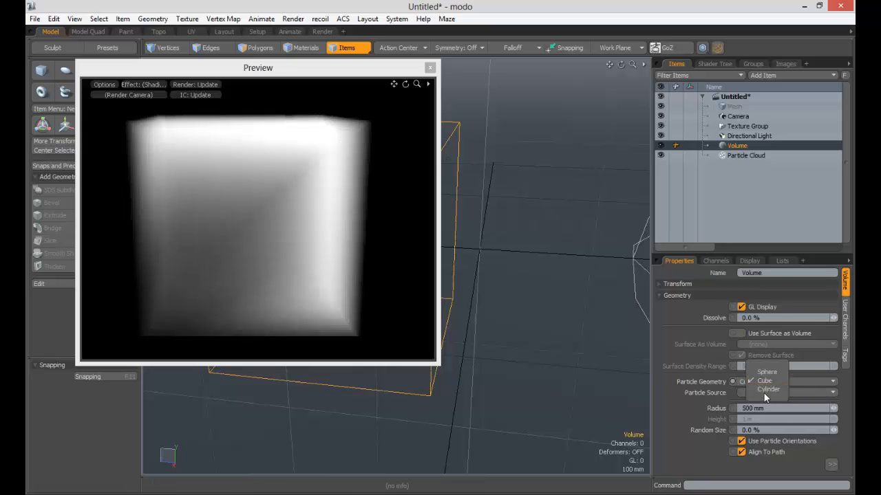
click(764, 390)
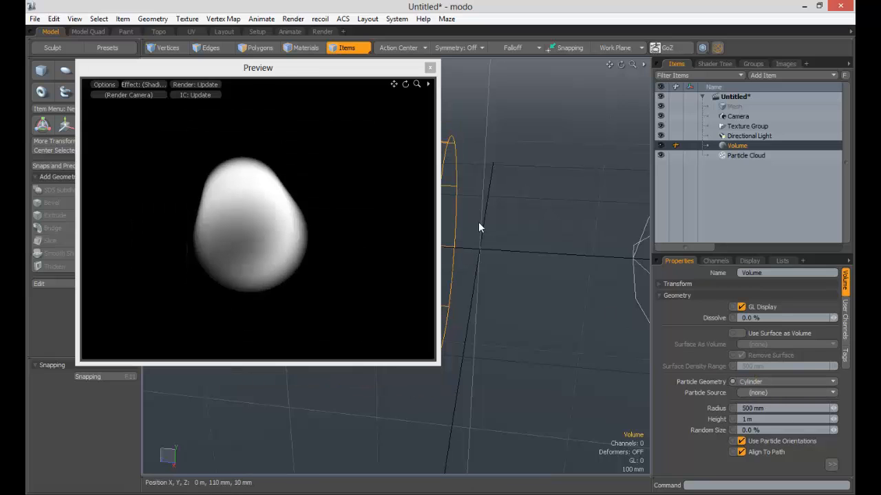
alt+drag(480, 227, 593, 199)
alt+drag(289, 171, 321, 205)
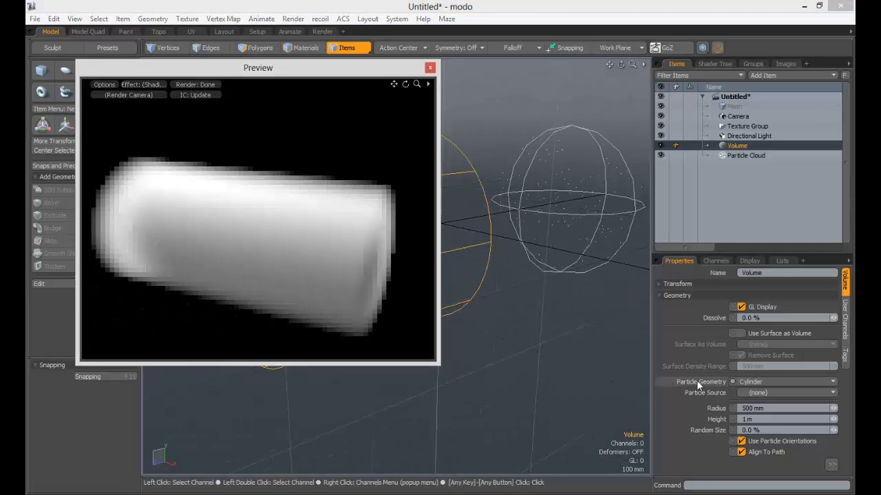
click(750, 382)
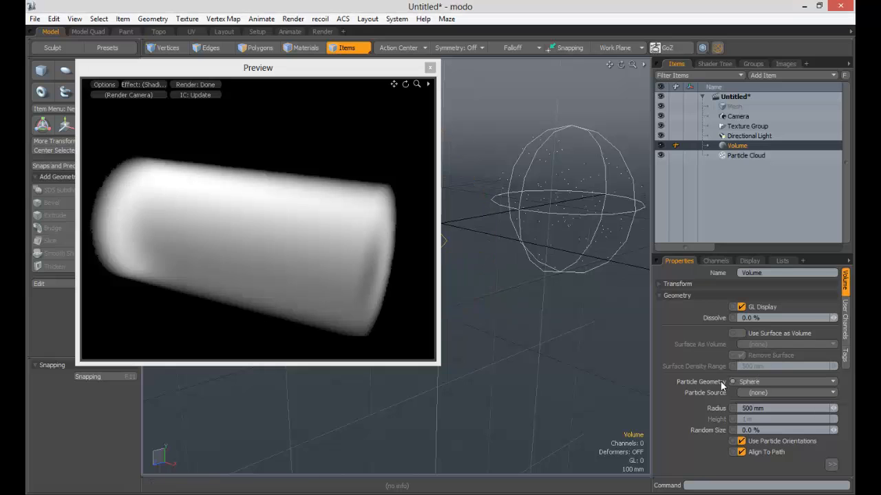
- Set the Volume's particle source to Particle Cloud and frame the resulting cloud in the preview
click(761, 393)
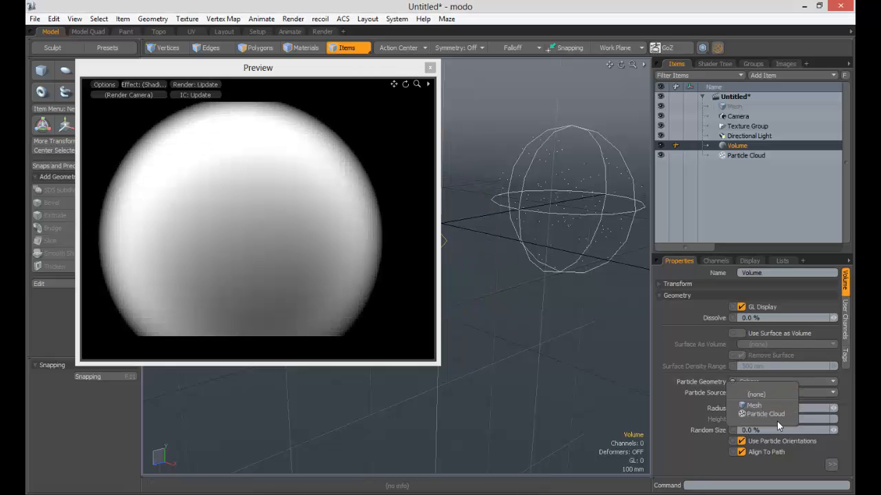
click(773, 415)
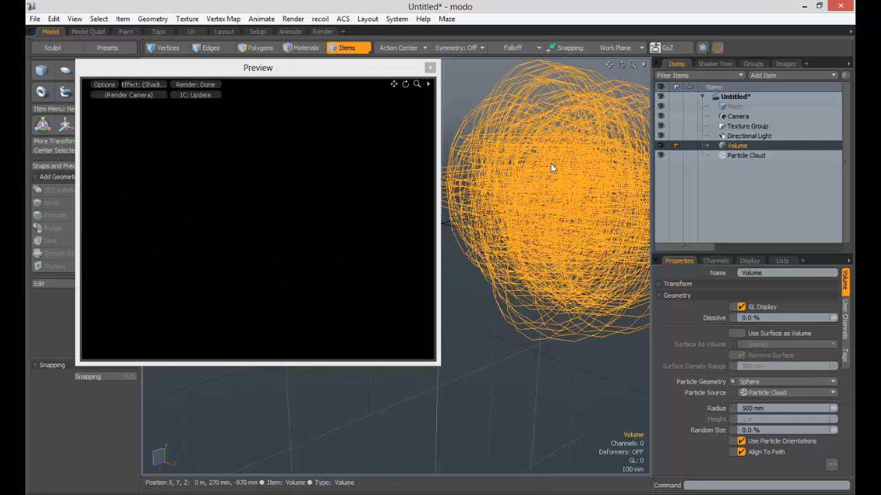
alt+drag(550, 167, 363, 183)
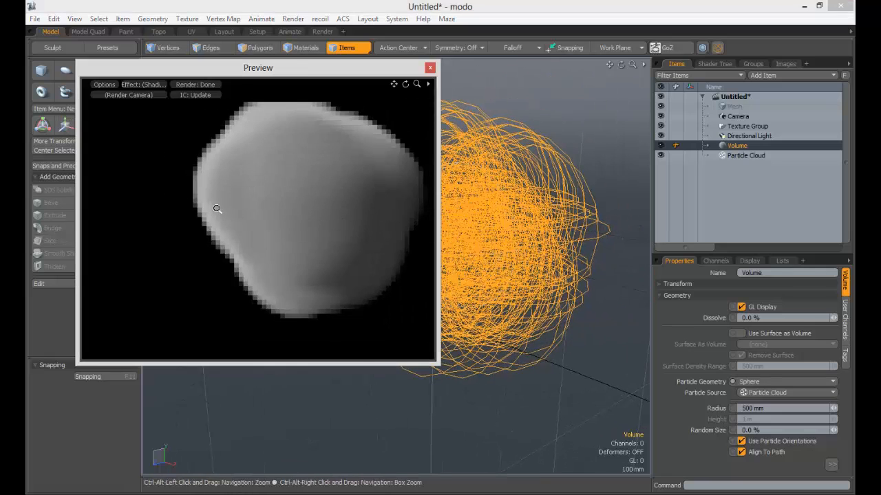
ctrl+alt+drag(216, 208, 186, 208)
alt+drag(315, 206, 351, 207)
alt+drag(255, 205, 131, 161)
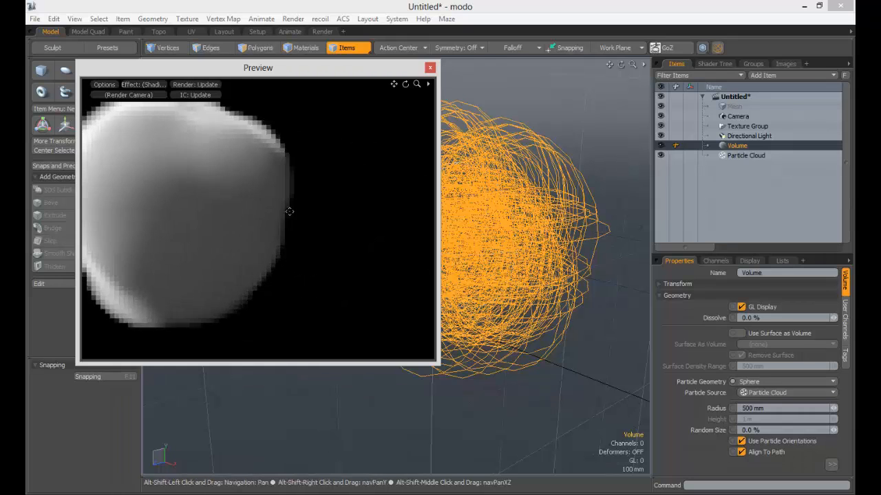
mouse_move(289, 211)
alt+shift+mouse_down()
mouse_move(303, 213)
mouse_move(282, 211)
alt+shift+mouse_up()
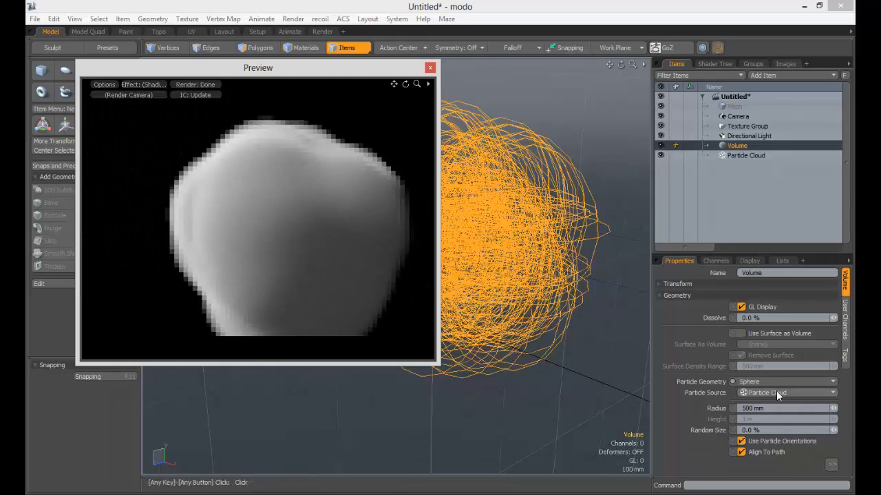
- Reduce the Volume's radius to 155 mm and increase its random size for varied sphere sizes
drag(835, 409, 787, 409)
alt+drag(281, 223, 319, 239)
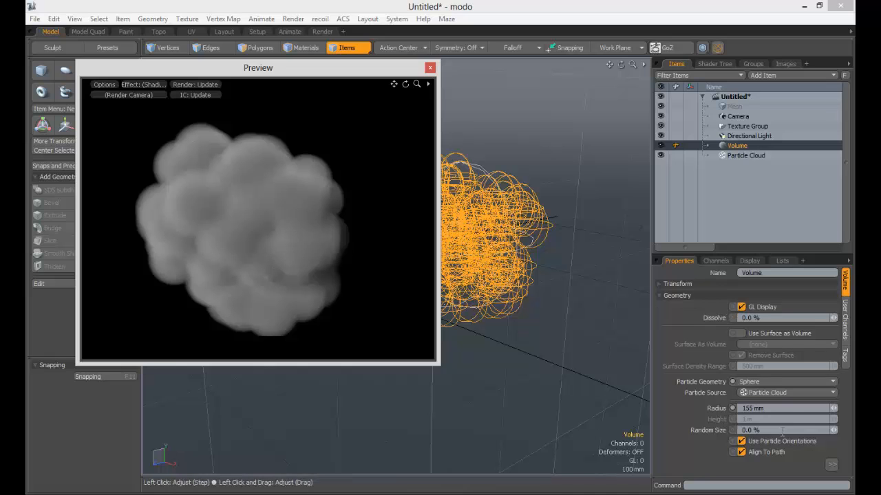
drag(834, 430, 863, 430)
- Try a density of 1 on the Volume, and set it to 10 with a falloff of 0%
click(676, 296)
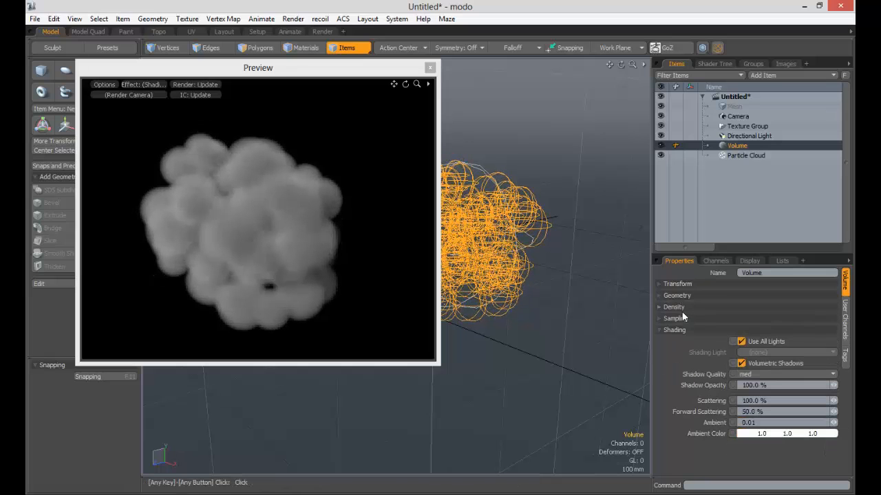
click(675, 307)
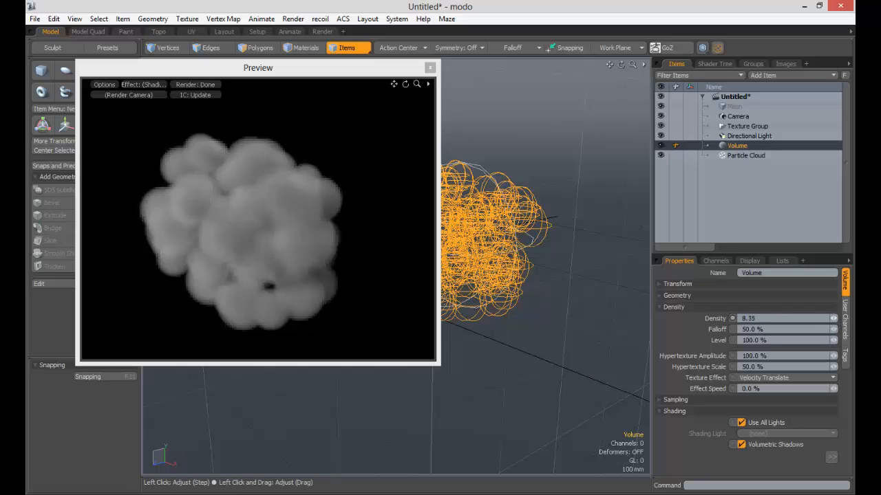
drag(833, 318, 833, 319)
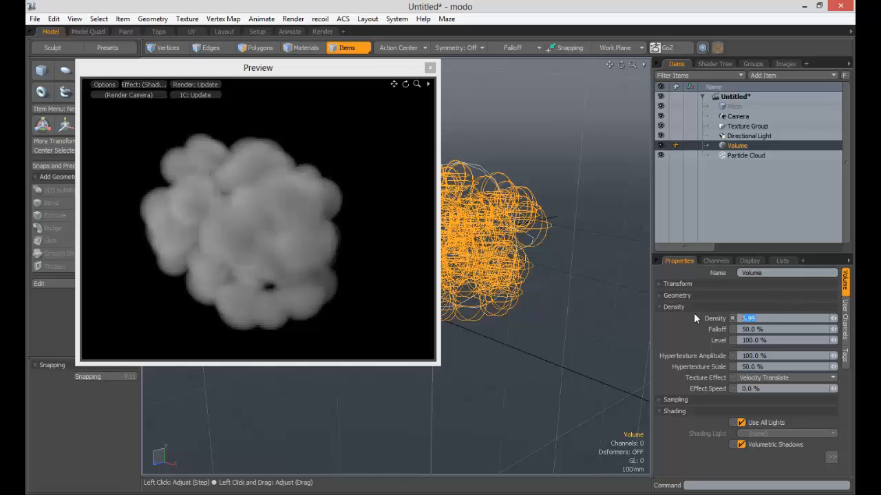
text(1)
key(Tab)
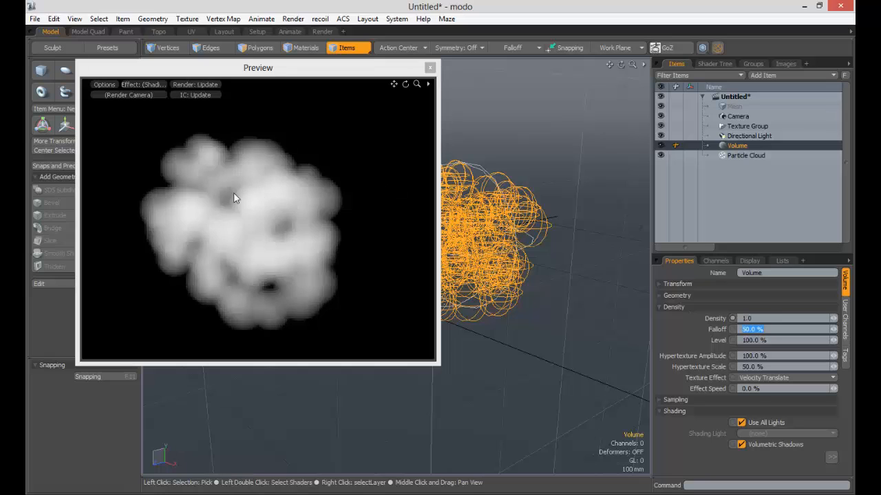
drag(715, 315, 693, 311)
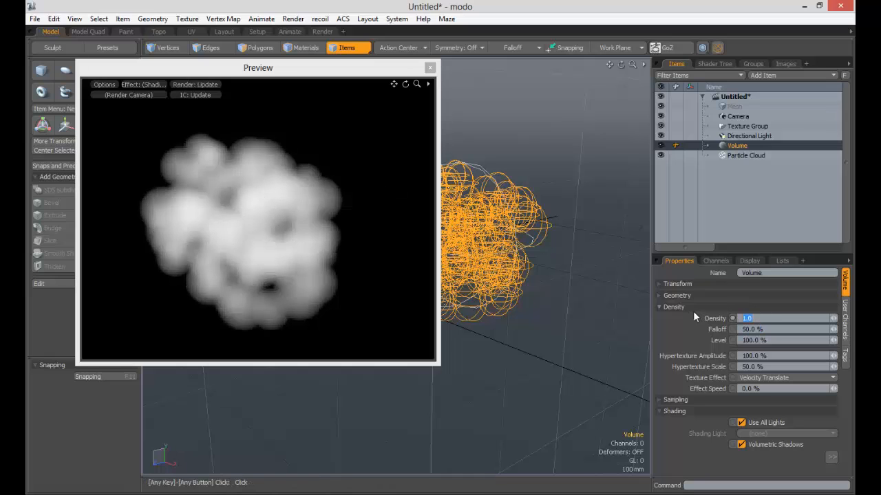
text(10)
key(Tab)
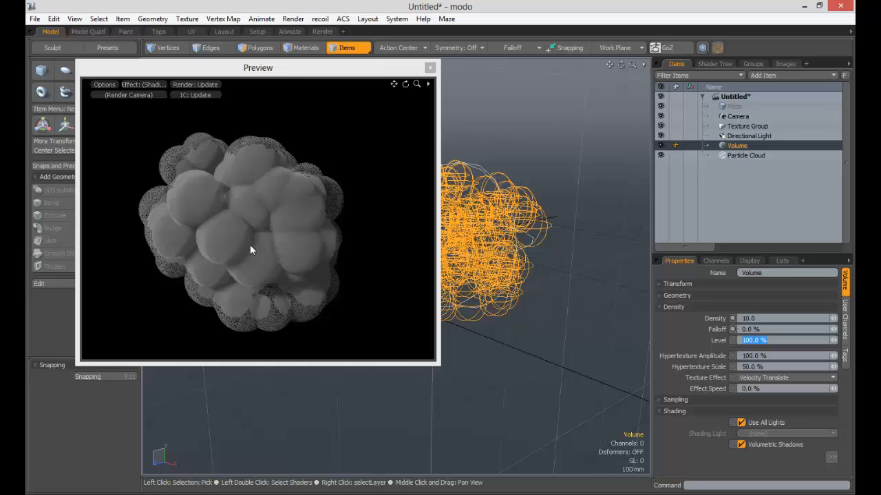
- Try a falloff of 100% on the Volume, and set it to 90%
drag(772, 332, 689, 322)
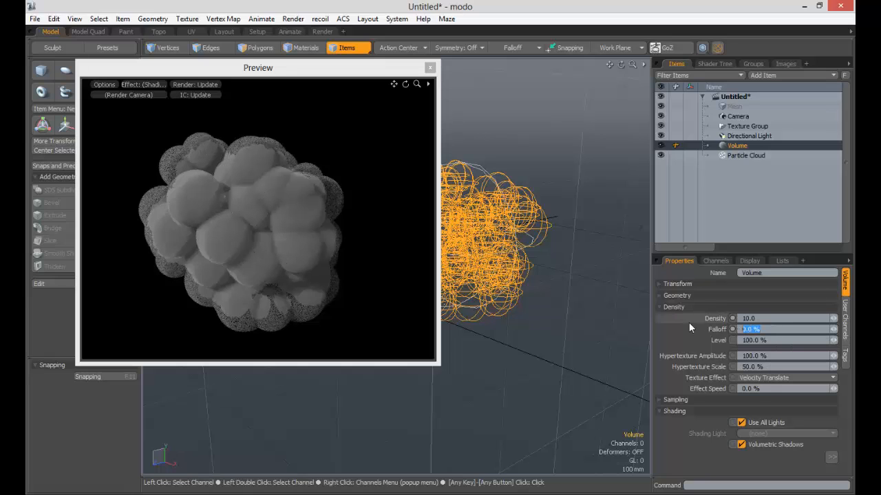
text(100)
key(Tab)
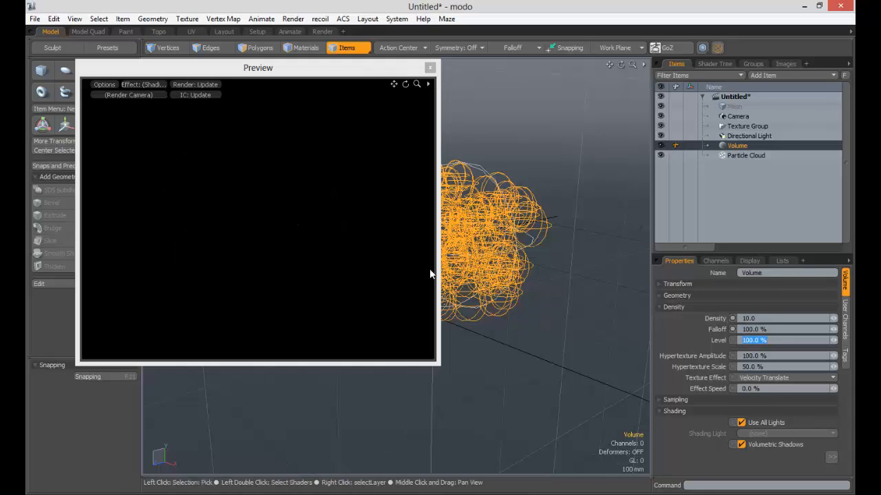
key(shift+Tab)
text(90)
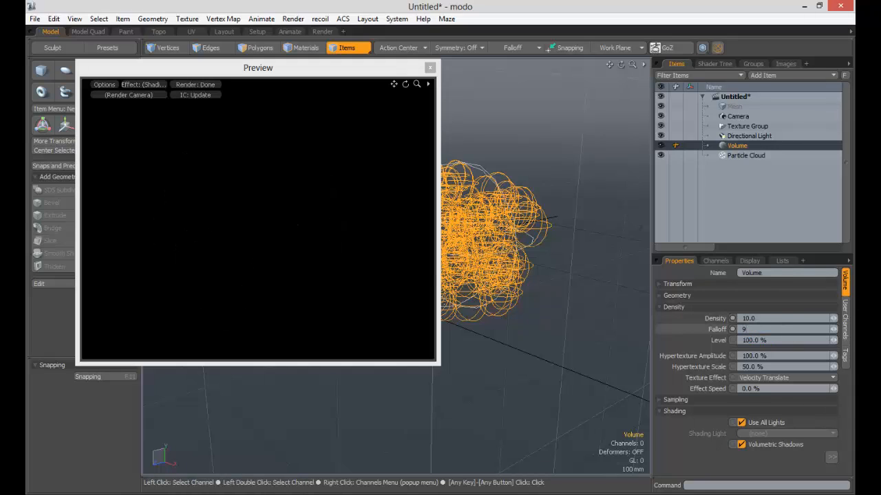
key(Tab)
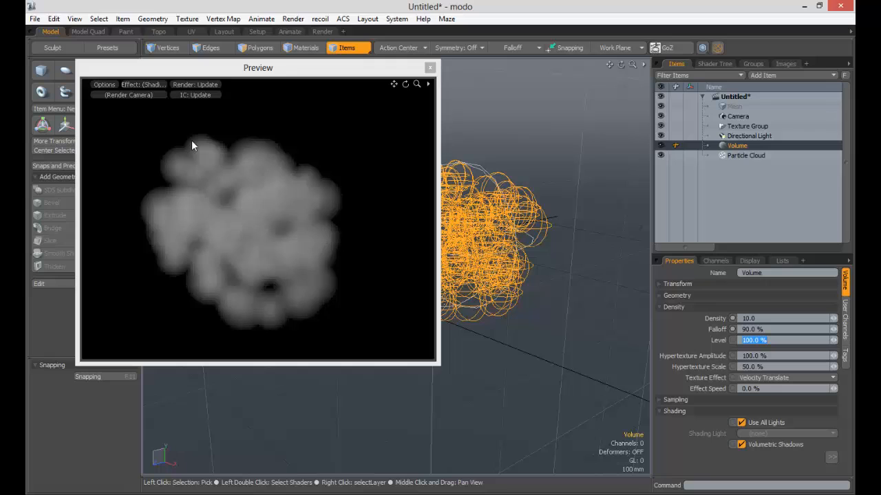
- Set the Volume's density falloff to 50%
drag(770, 330, 684, 325)
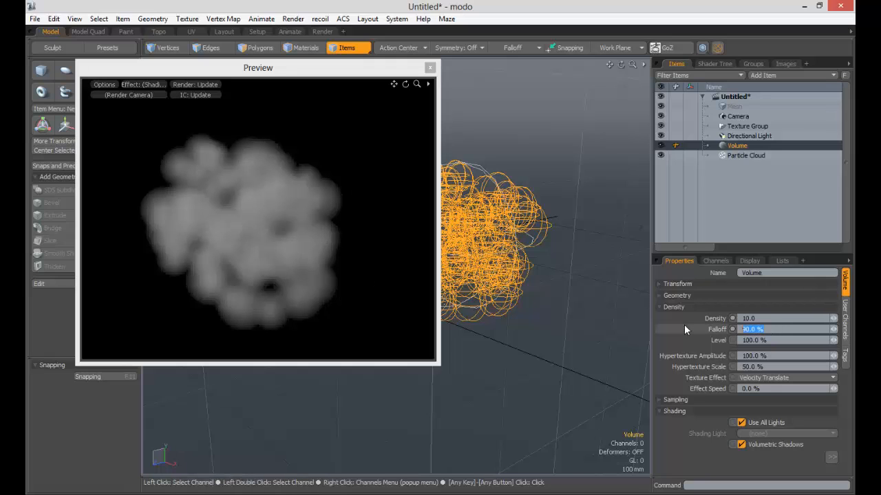
text(50)
key(Tab)
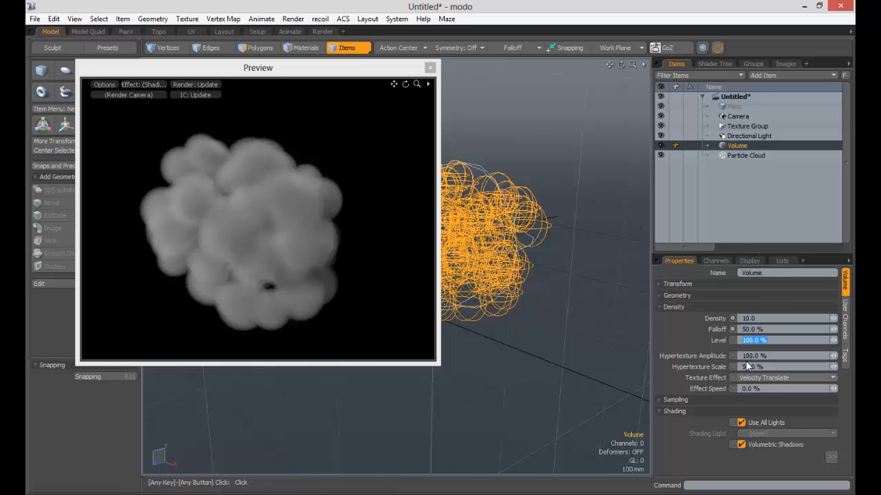
- Create an item mask for the Volume and show it in the shader tree
click(716, 64)
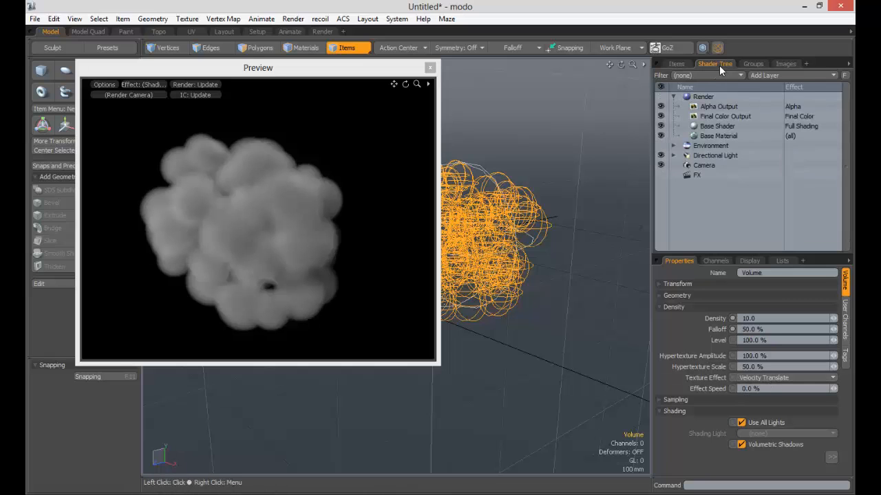
click(677, 64)
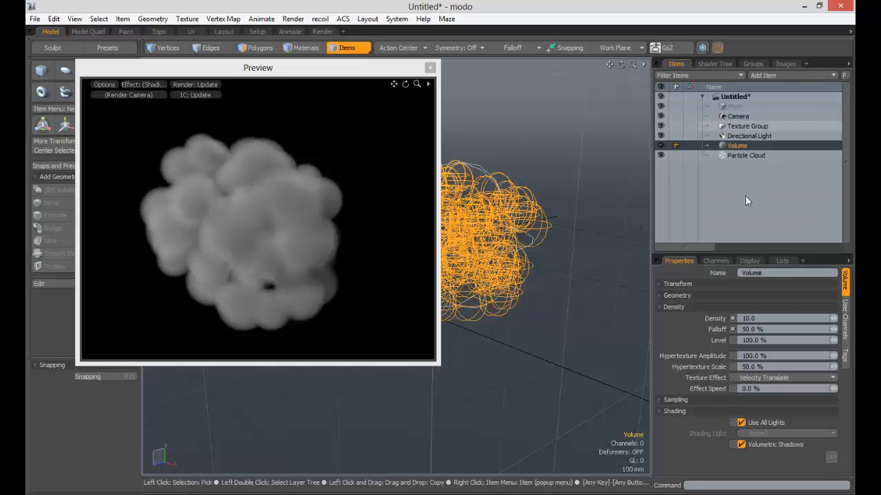
right_click(738, 147)
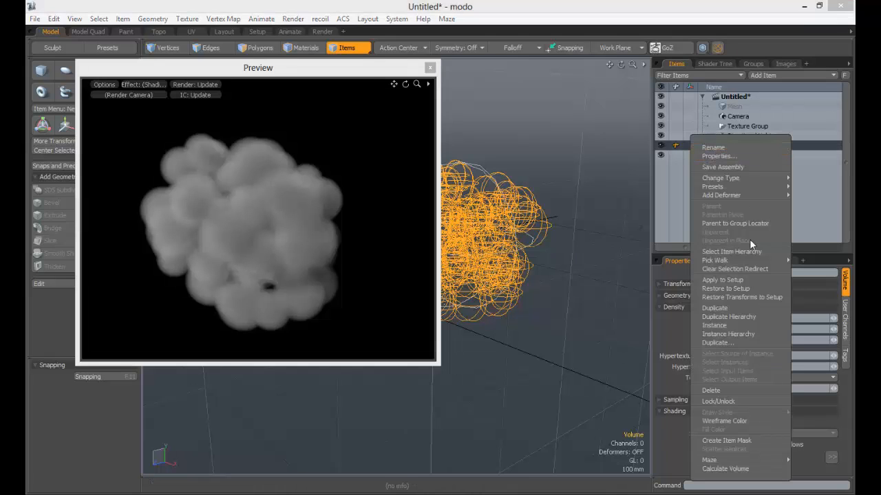
mouse_move(741, 187)
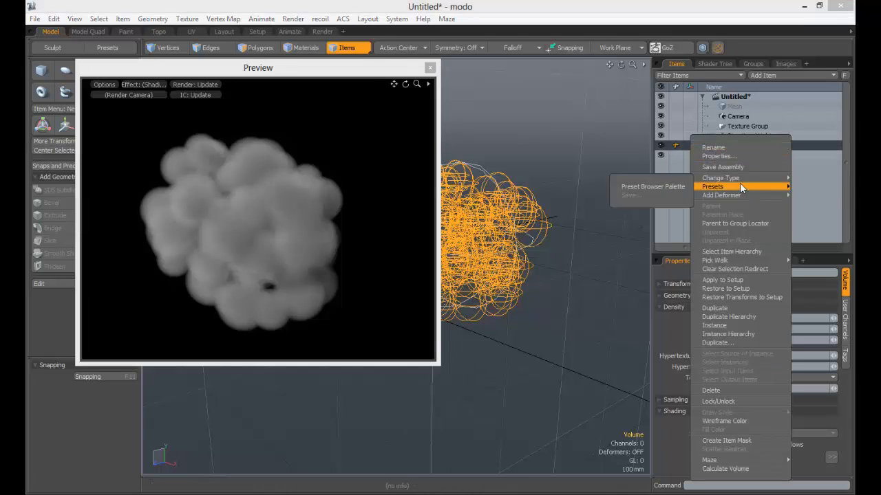
click(726, 441)
click(715, 63)
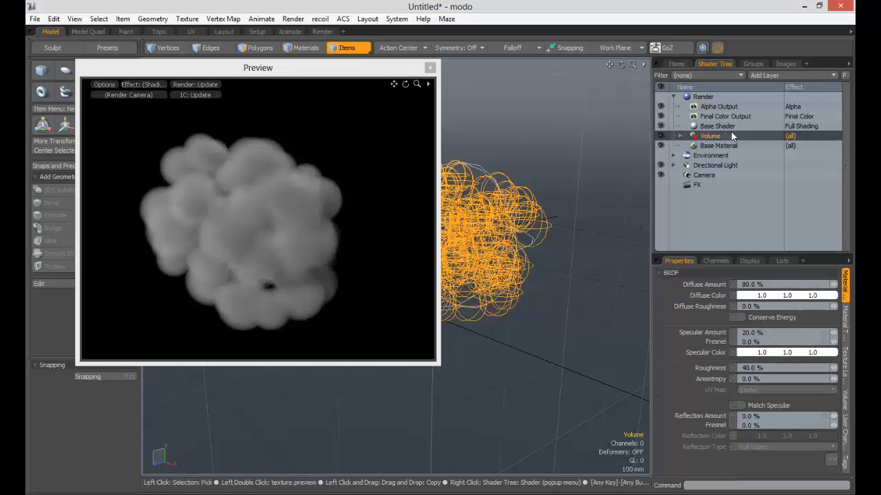
- Add an Enhance:modo Bozo noise texture to the Volume's mask and set its effect to Volumetric Density
click(792, 75)
mouse_move(798, 135)
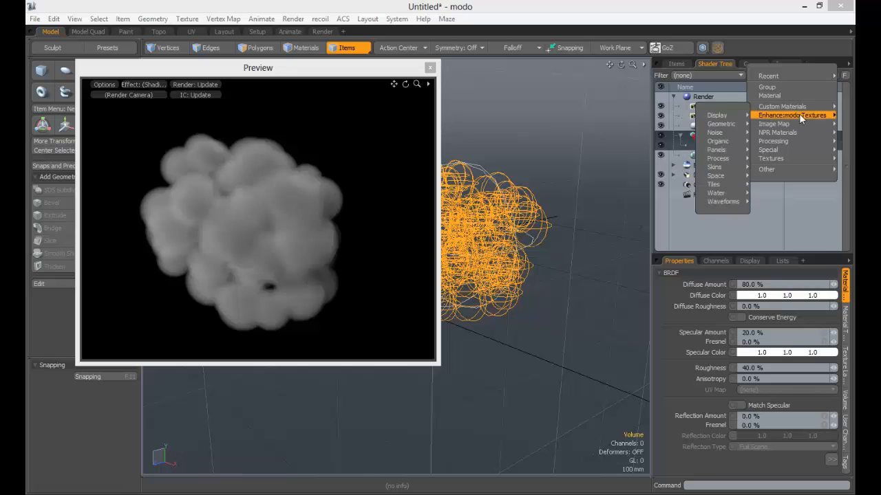
mouse_move(799, 114)
mouse_move(726, 126)
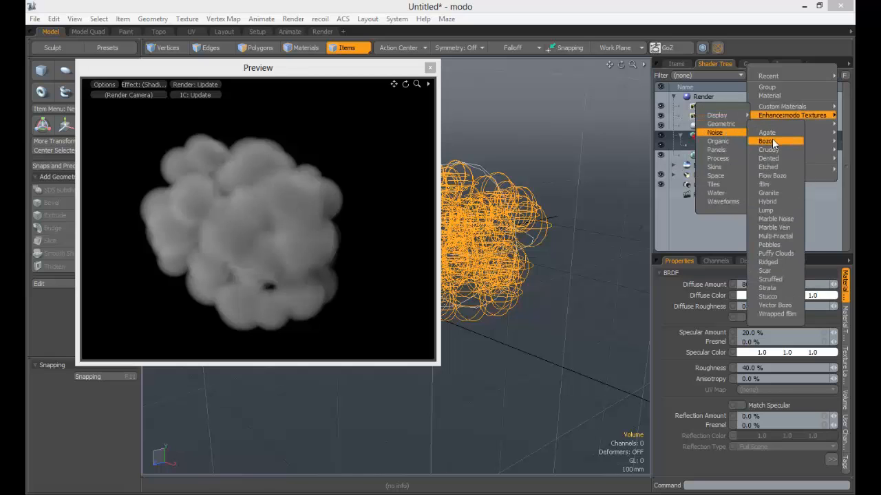
click(769, 141)
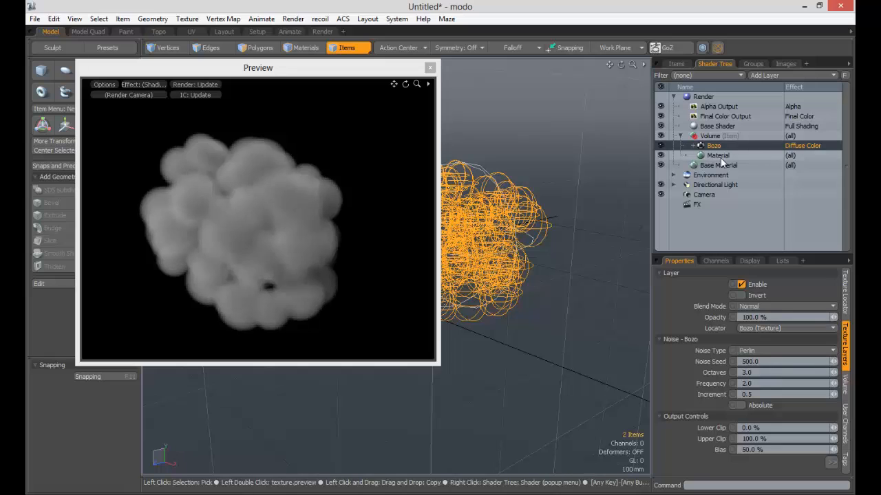
click(796, 144)
mouse_move(804, 226)
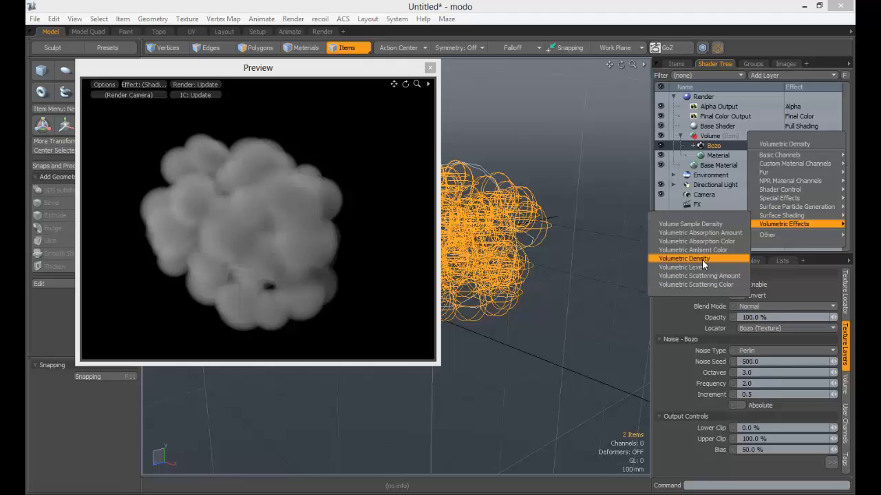
click(695, 258)
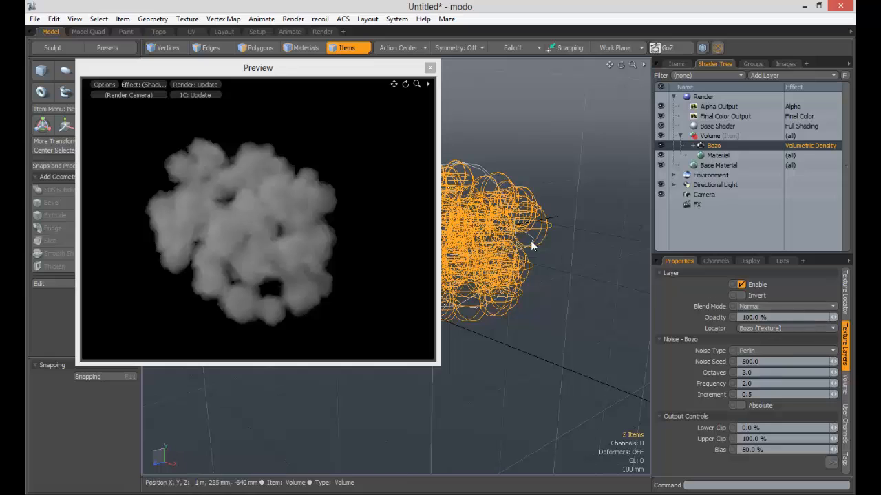
- Set the Bozo texture locator's X and Y size to 500 mm
click(844, 293)
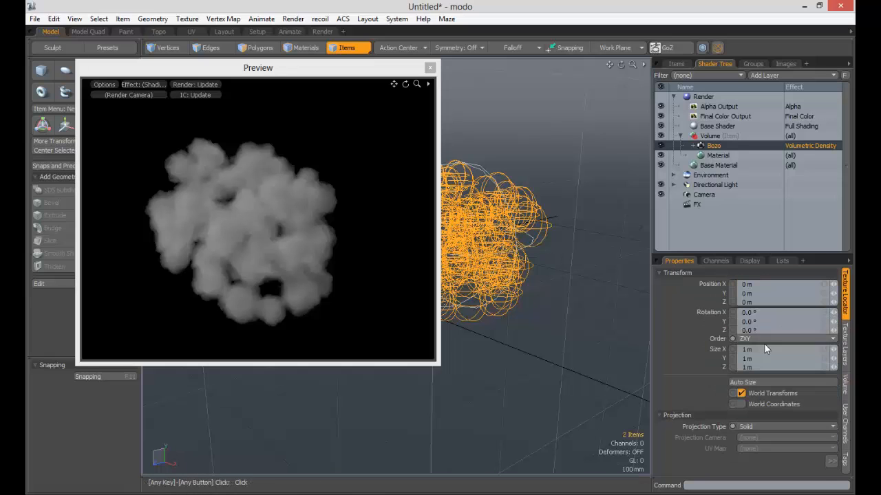
drag(764, 348, 693, 340)
text(.5)
key(Tab)
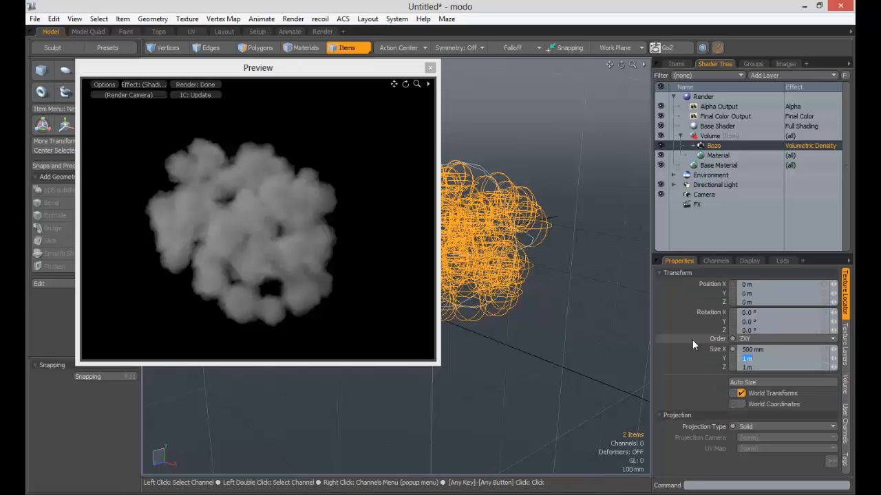
text(.5)
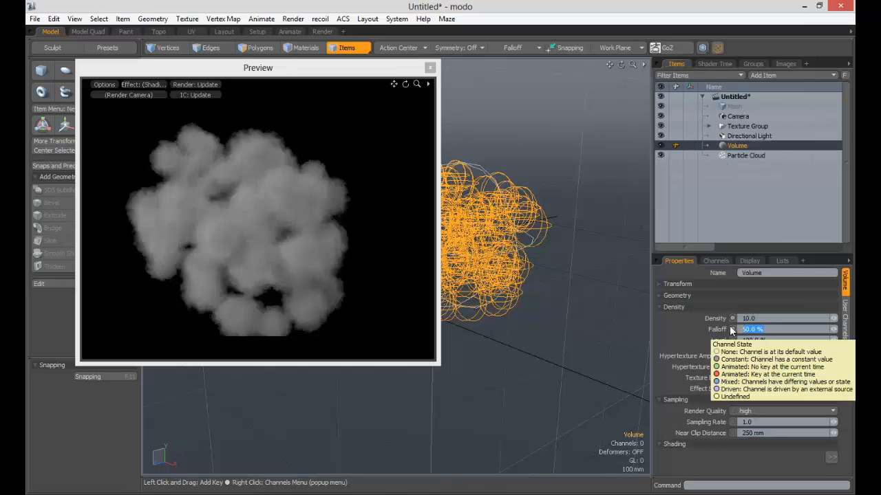
- Try hypertexture amplitudes of 50% and 60% on the Volume, and set it to 70%
drag(771, 358, 716, 351)
text(50)
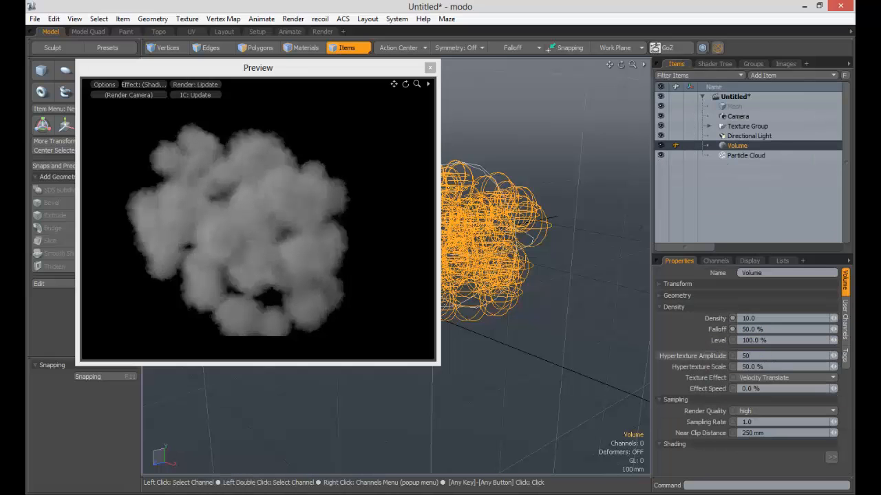
key(Tab)
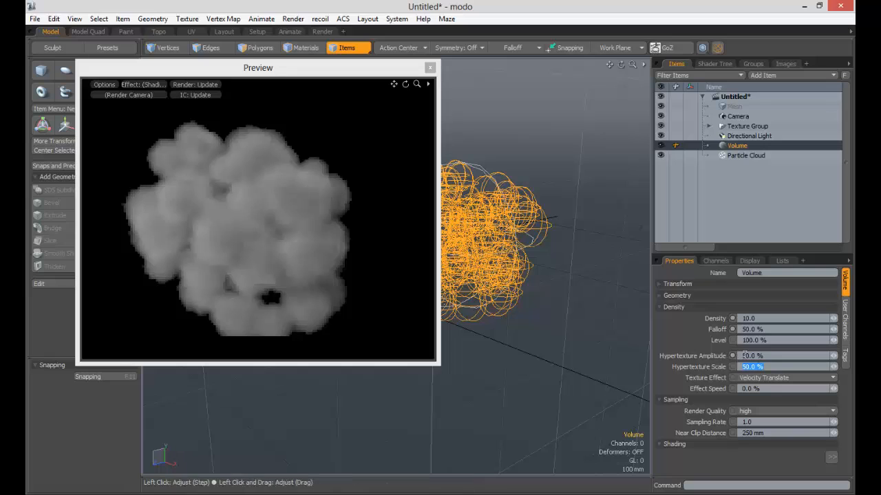
click(772, 355)
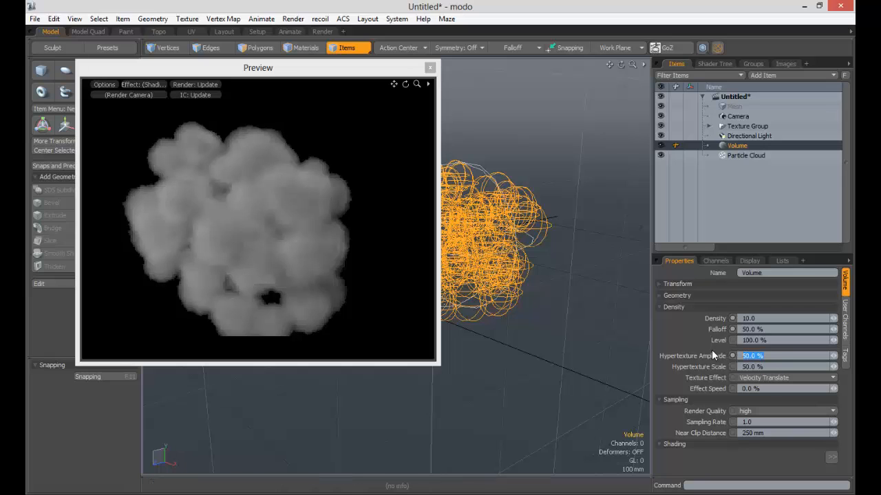
text(60)
key(Tab)
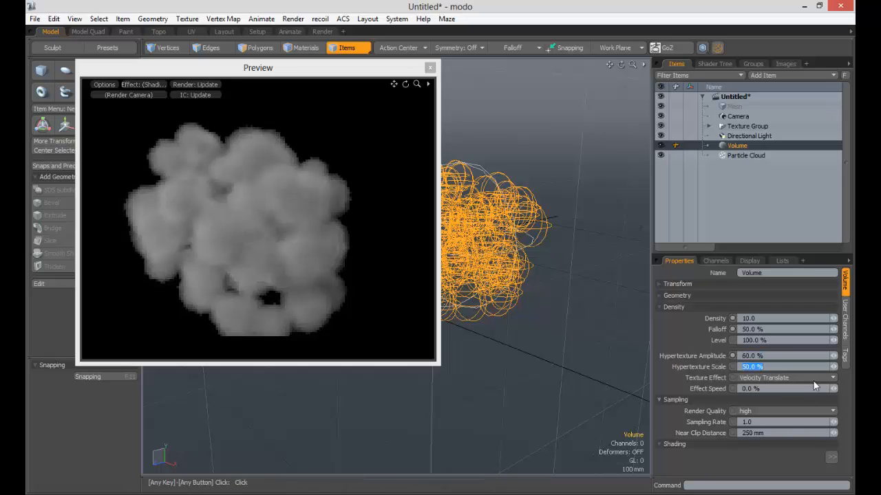
click(757, 355)
text(70)
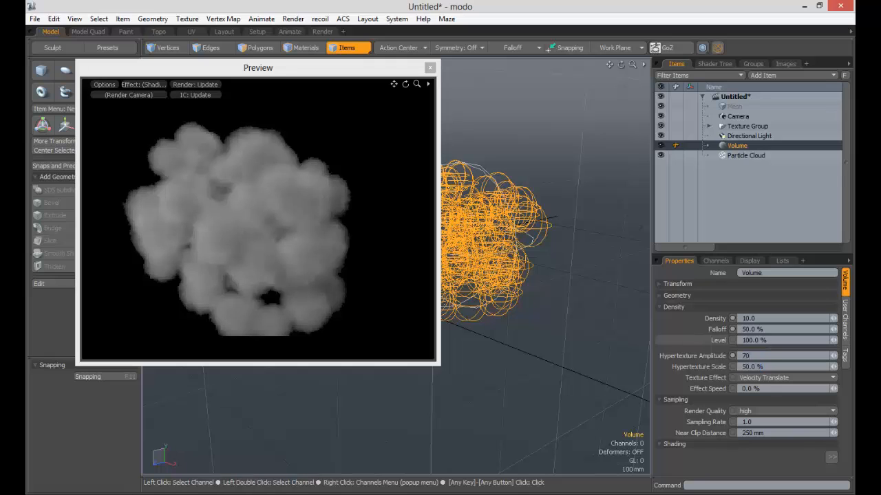
key(Tab)
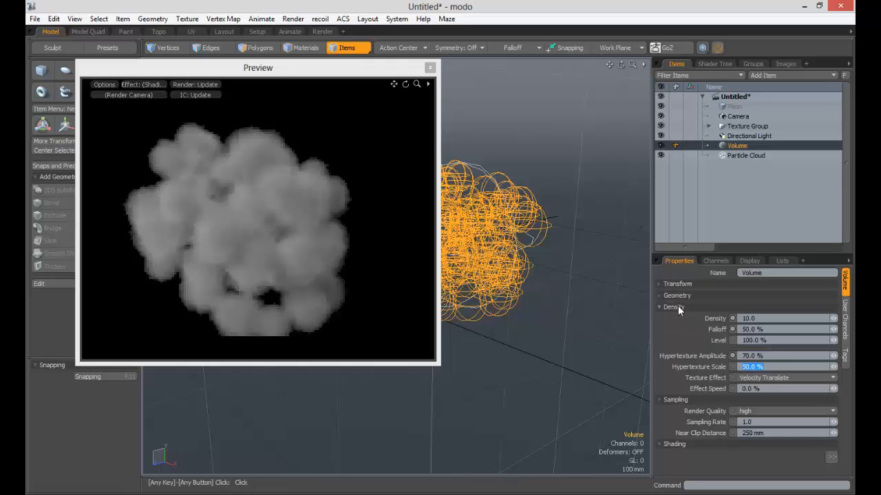
click(778, 354)
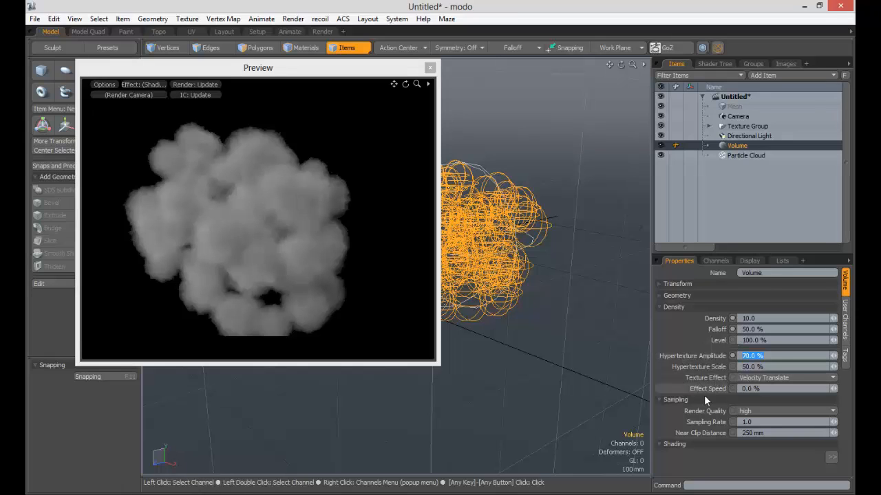
- Compare the Volume's low and best render quality in the preview, and return it to high
click(765, 410)
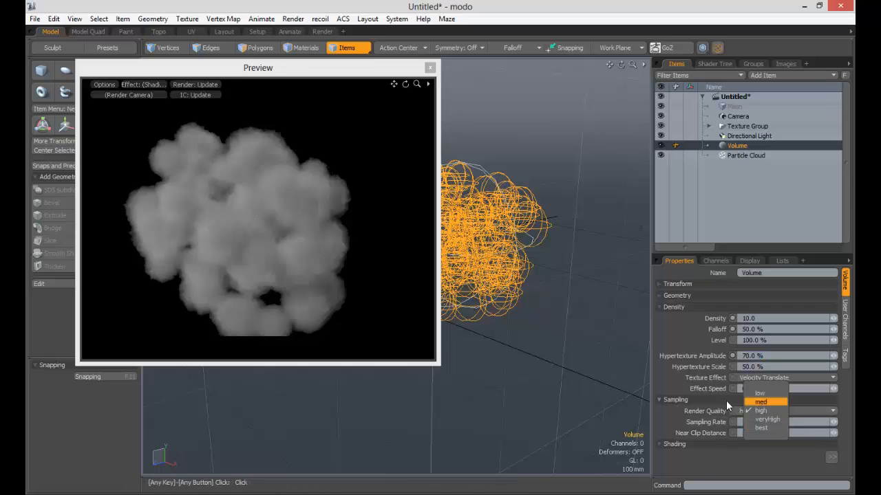
click(760, 393)
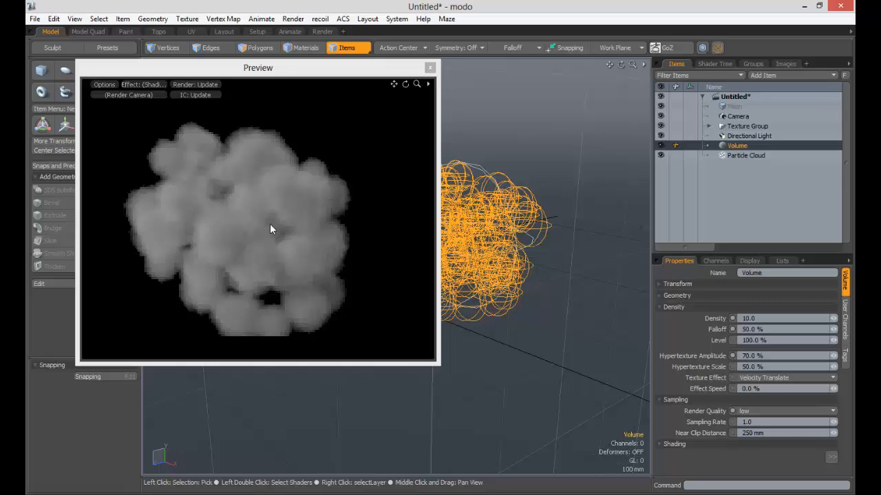
click(758, 413)
click(749, 450)
click(754, 411)
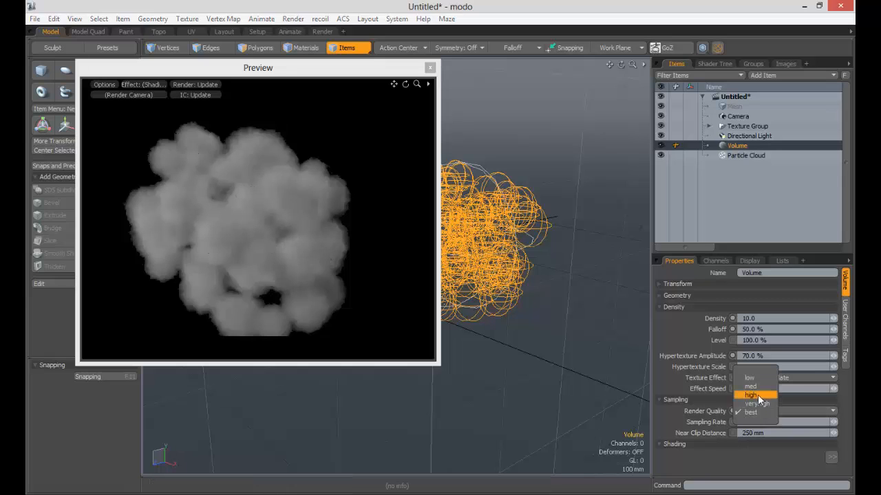
click(755, 399)
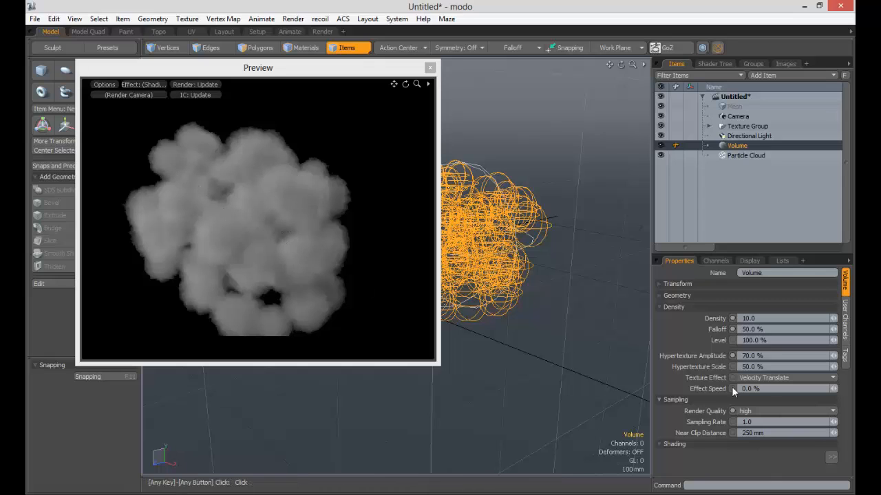
- Try shading the Volume with only the Directional Light, and re-enable the use of all lights
click(667, 306)
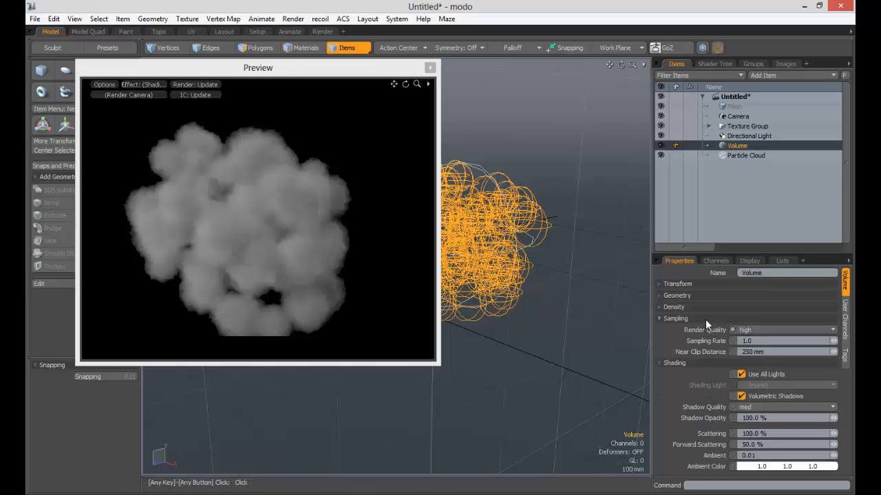
click(750, 374)
click(768, 384)
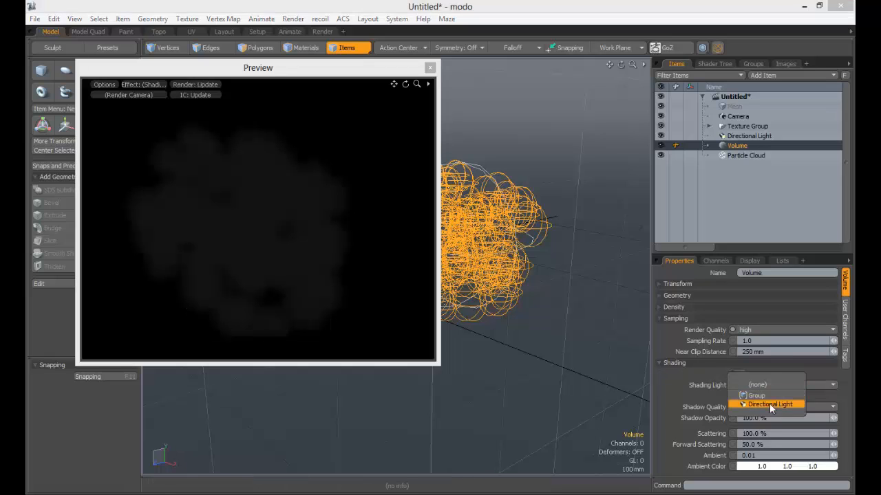
click(769, 403)
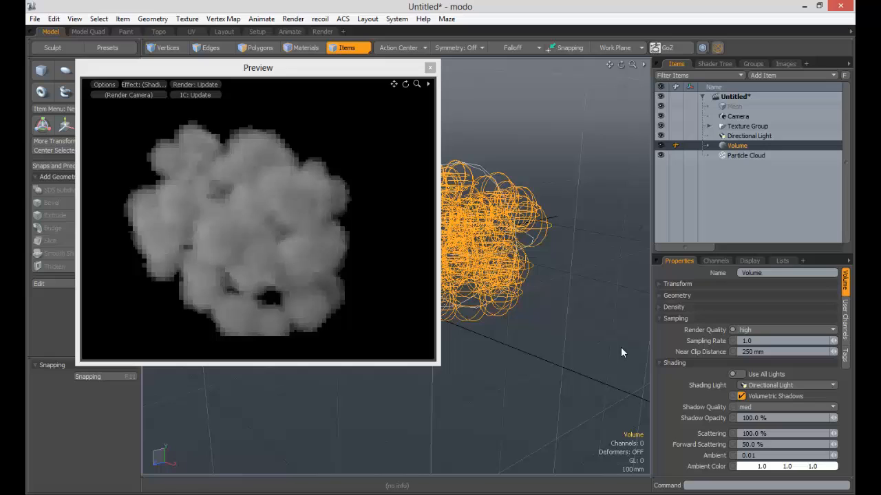
click(759, 384)
click(761, 382)
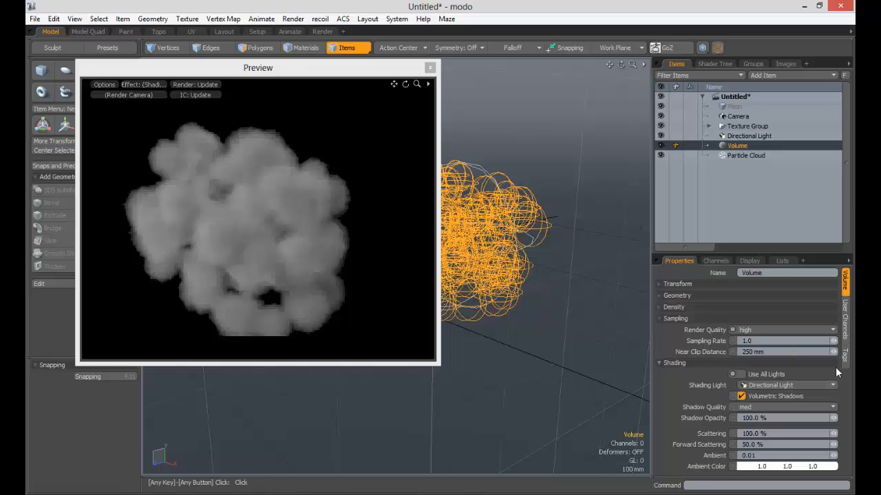
click(741, 374)
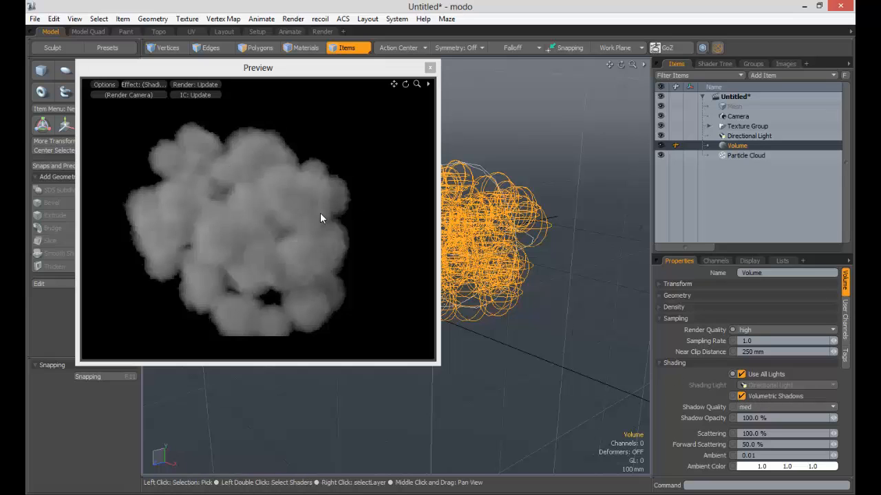
- Turn the Volume's volumetric shadows off to compare the preview, and enable them again
click(764, 407)
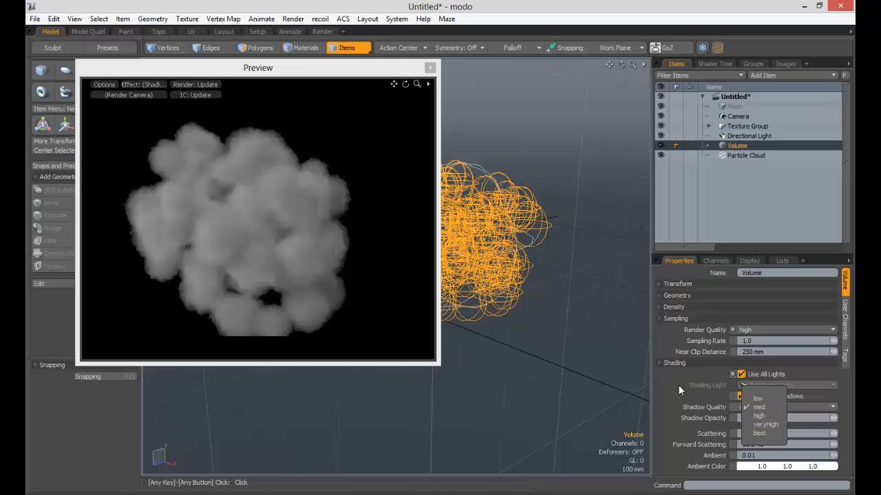
click(741, 396)
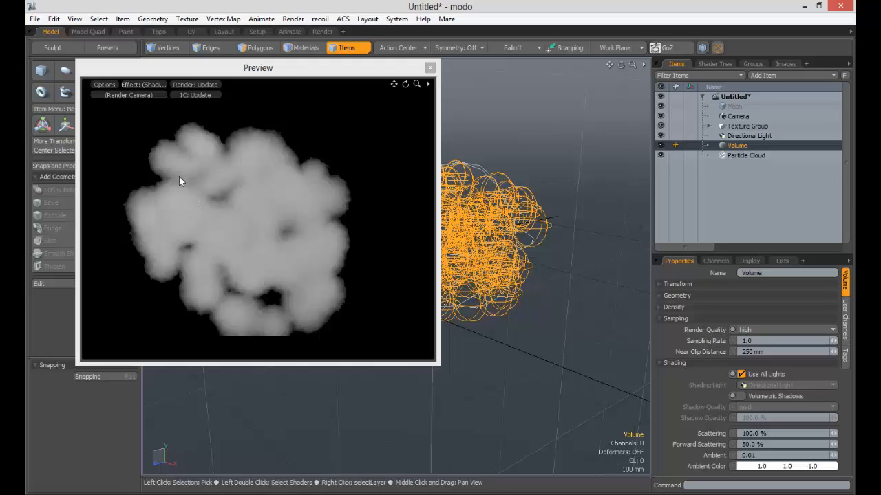
click(741, 397)
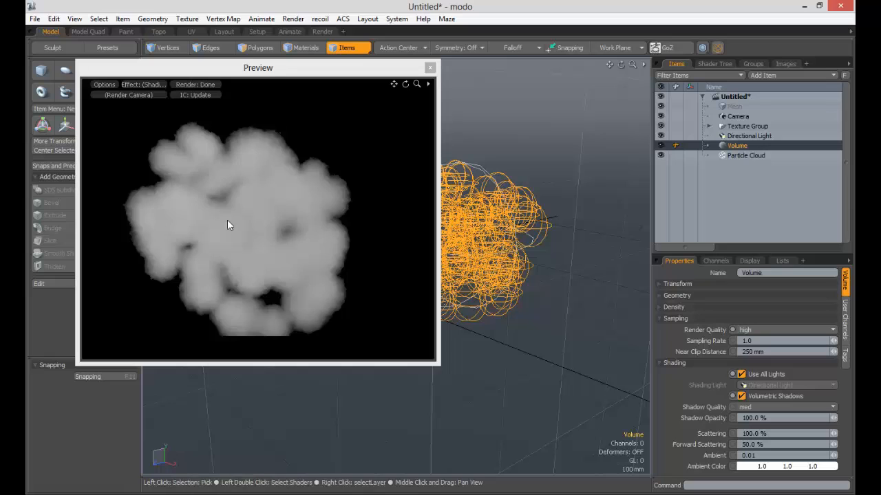
- Try the best shadow quality on the Volume, and return it to med
click(785, 407)
click(757, 438)
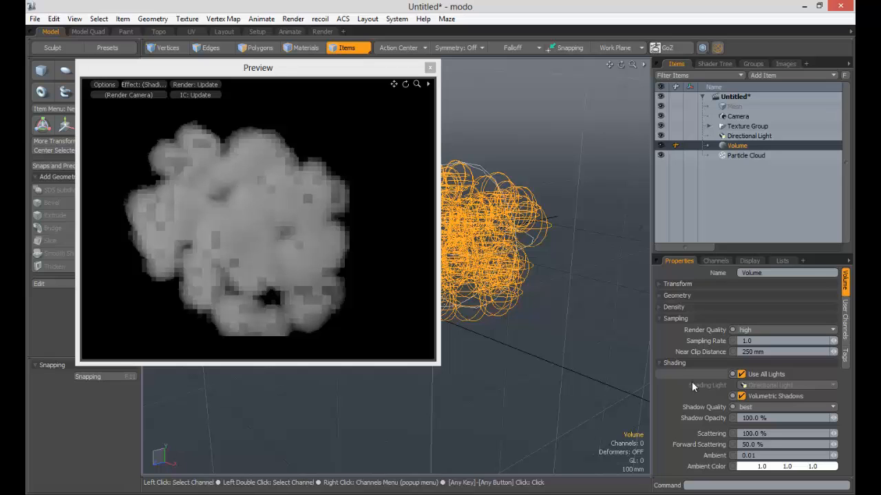
click(757, 407)
click(757, 377)
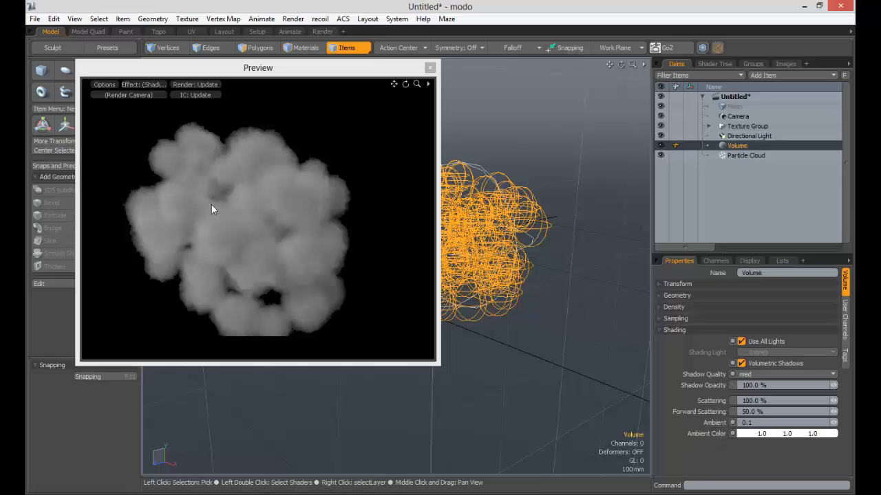
- Change the Volume's ambient color to a pink of 1.0, 0.0, 0.51
click(782, 434)
drag(604, 256, 661, 299)
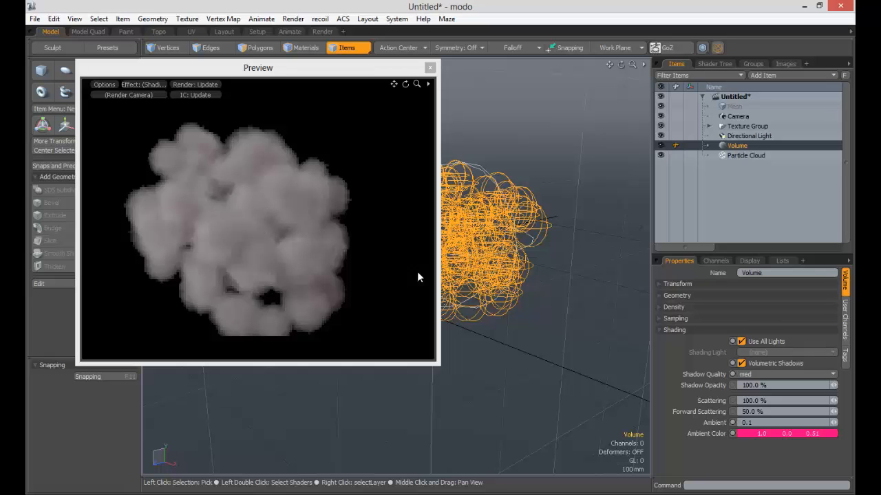
- Change the Volume's ambient color to a green of 0.0, 1.0, 0.13 and raise its ambient amount to 0.4
click(767, 434)
drag(569, 186, 548, 196)
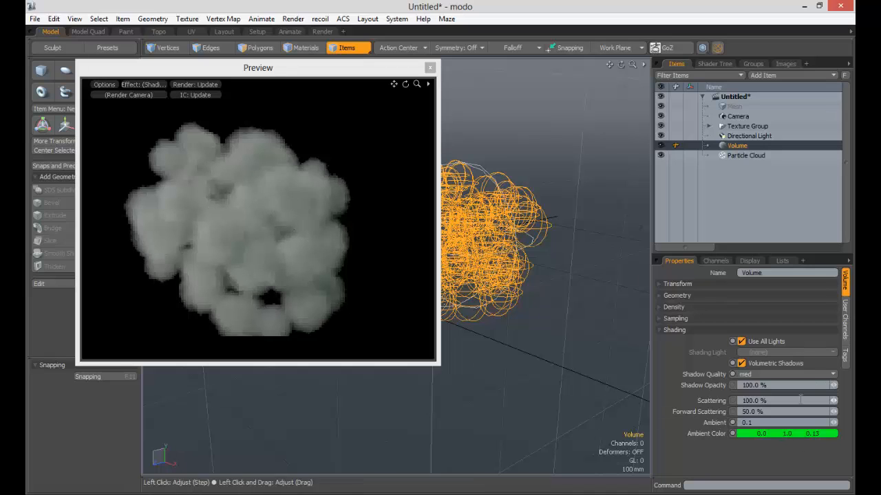
click(835, 426)
drag(836, 425, 853, 424)
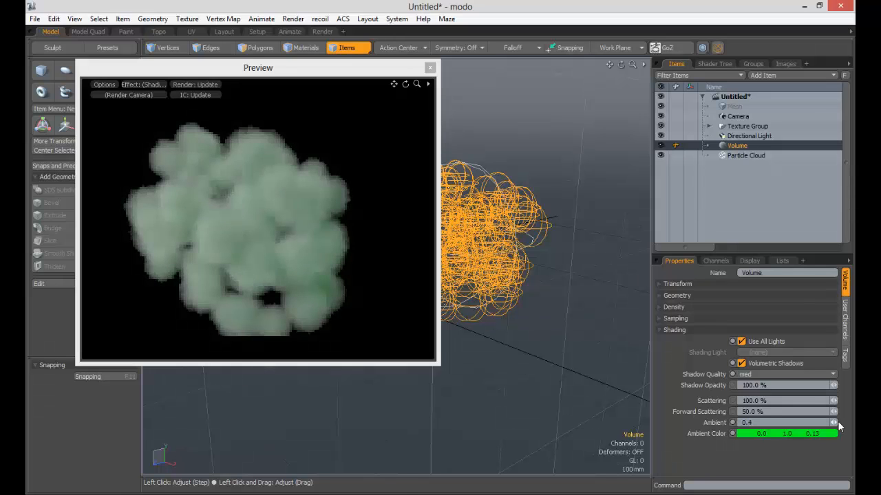
- Change the Volume's ambient color to a red of 1.0, 0.02, 0.0, and close the render preview
click(793, 434)
click(670, 255)
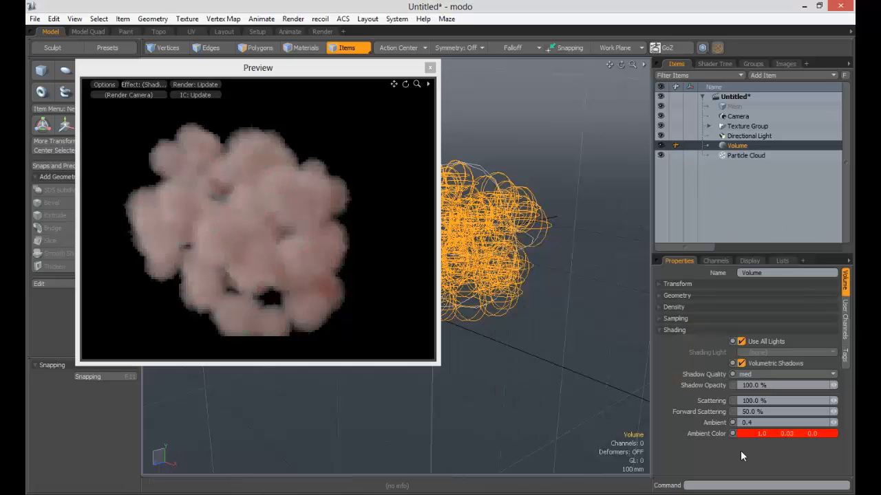
click(682, 296)
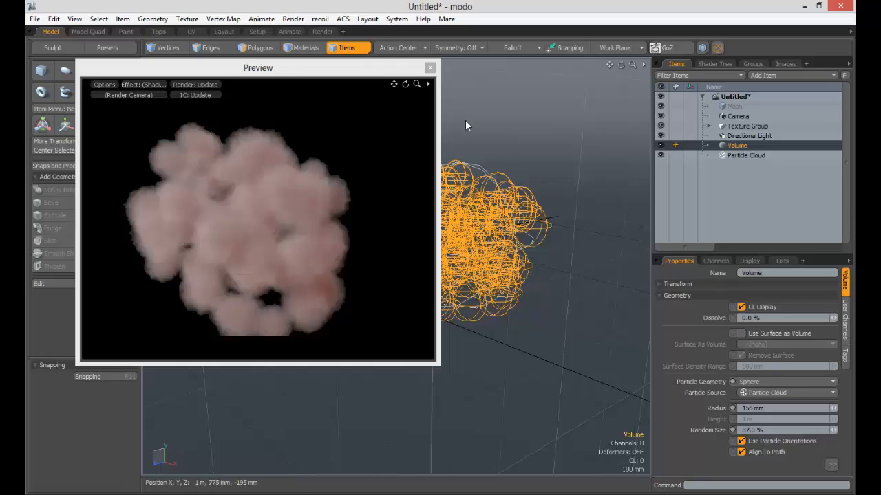
click(430, 68)
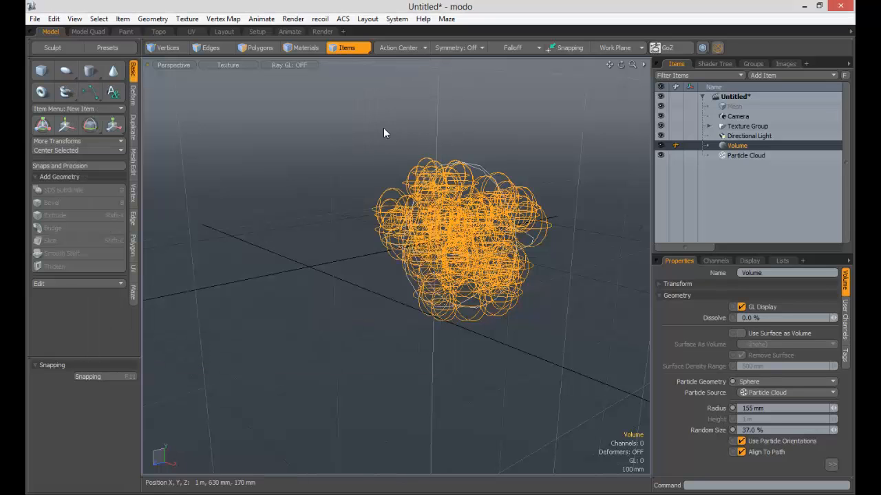
ctrl+click(67, 72)
alt+drag(387, 243, 300, 242)
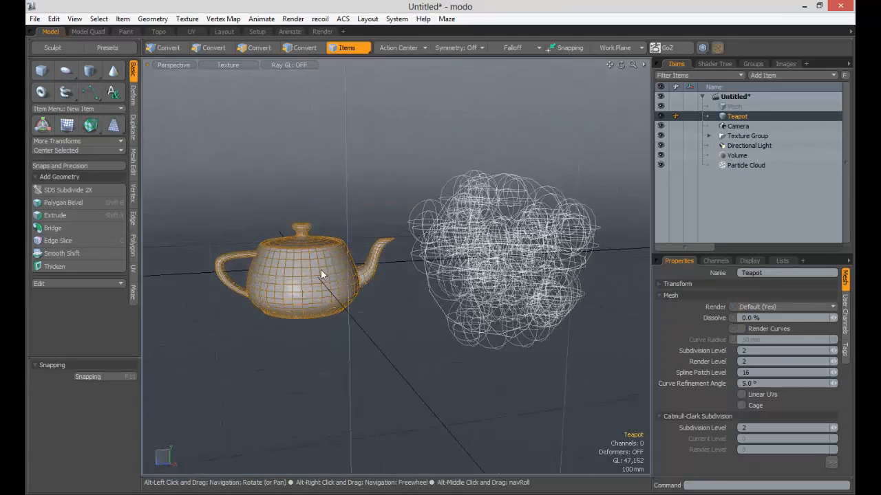
key(w)
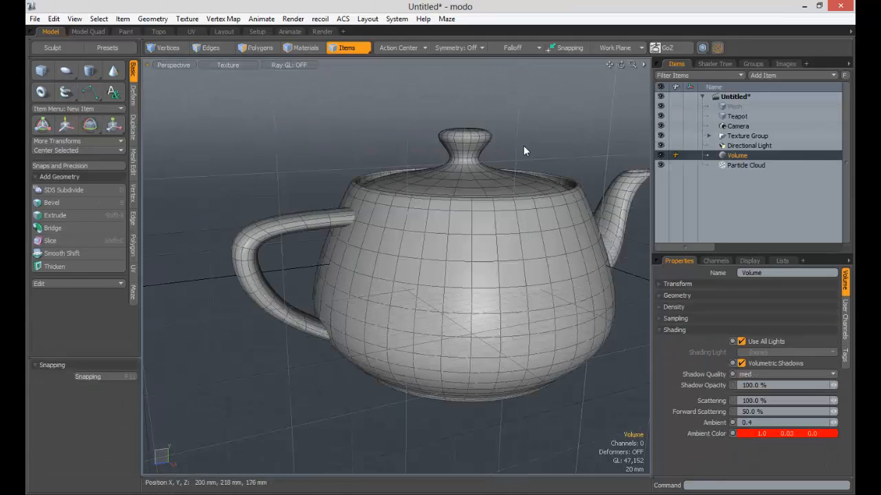
alt+shift+drag(523, 146, 457, 245)
click(461, 248)
key(Delete)
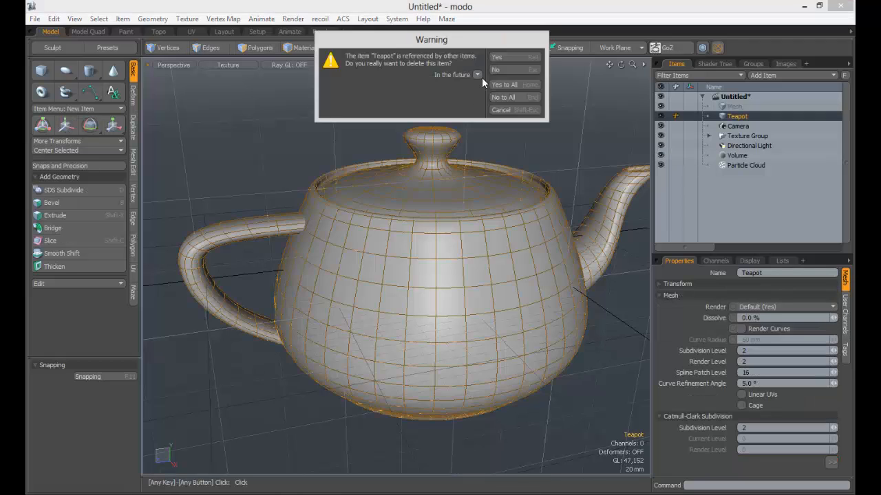
click(508, 84)
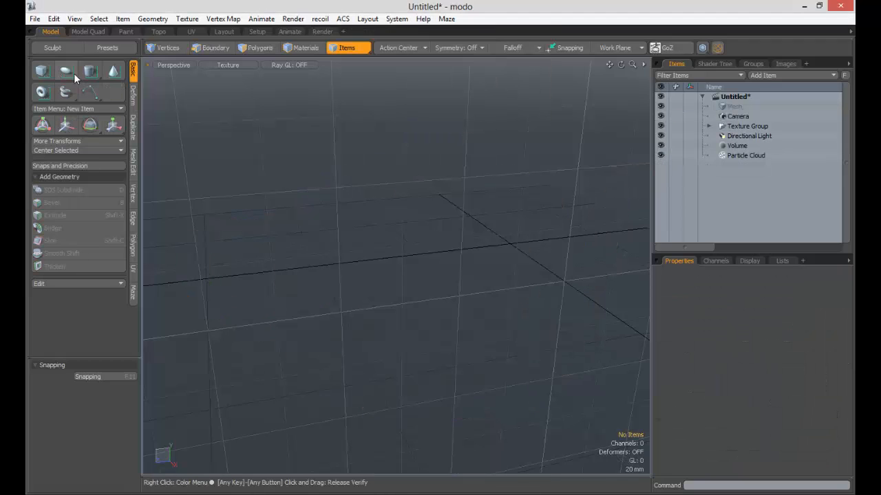
- Add a ready-made sphere to the scene as a new mesh item
key(ctrl)
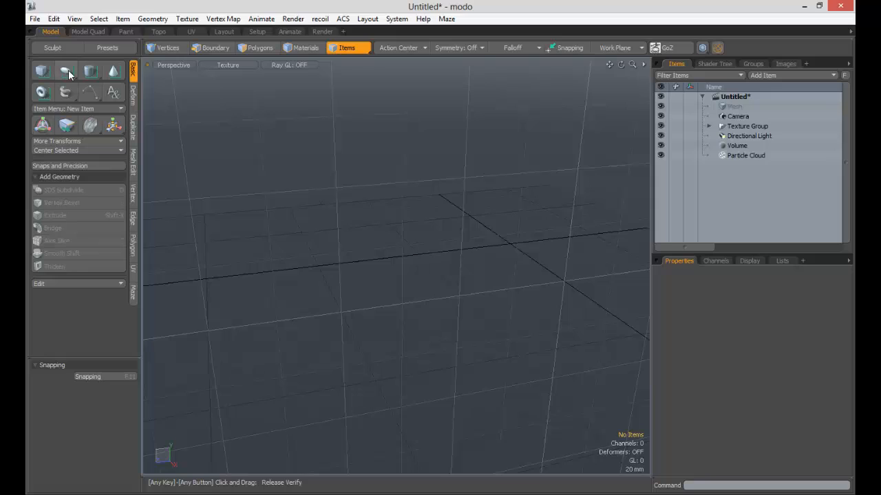
ctrl+click(68, 70)
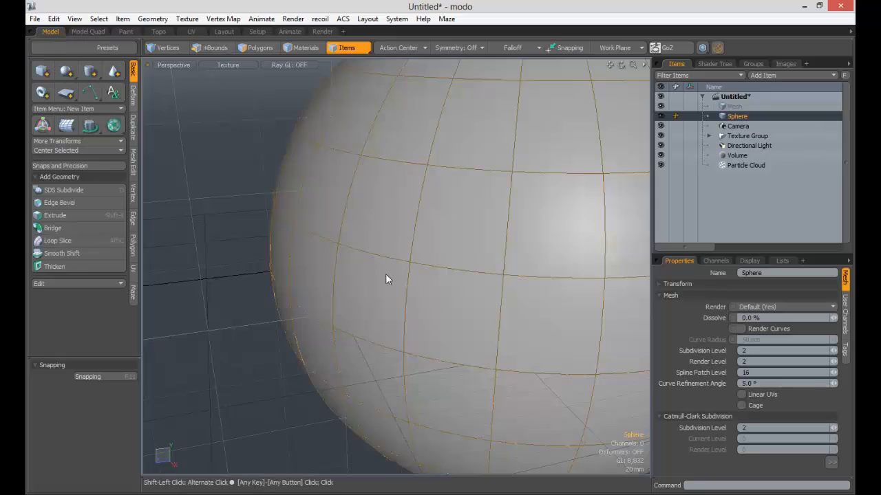
ctrl+alt+drag(386, 280, 358, 300)
alt+shift+drag(404, 276, 350, 282)
alt+drag(476, 271, 356, 198)
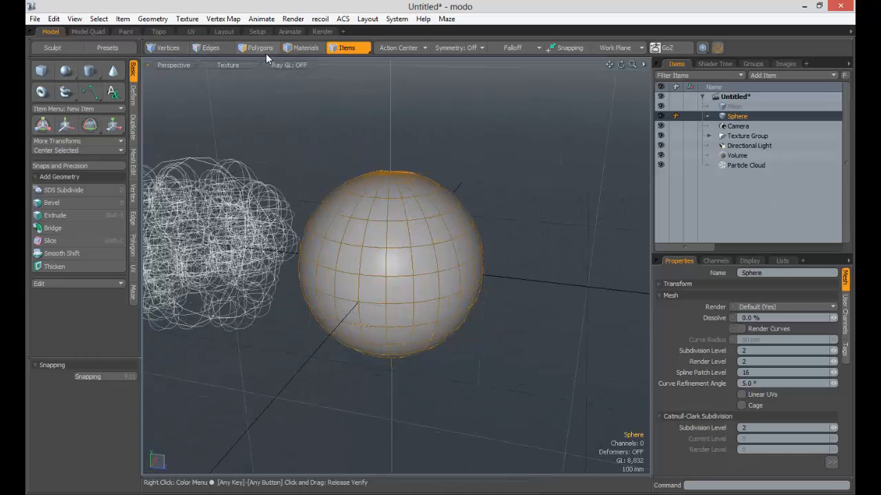
alt+drag(417, 177, 407, 203)
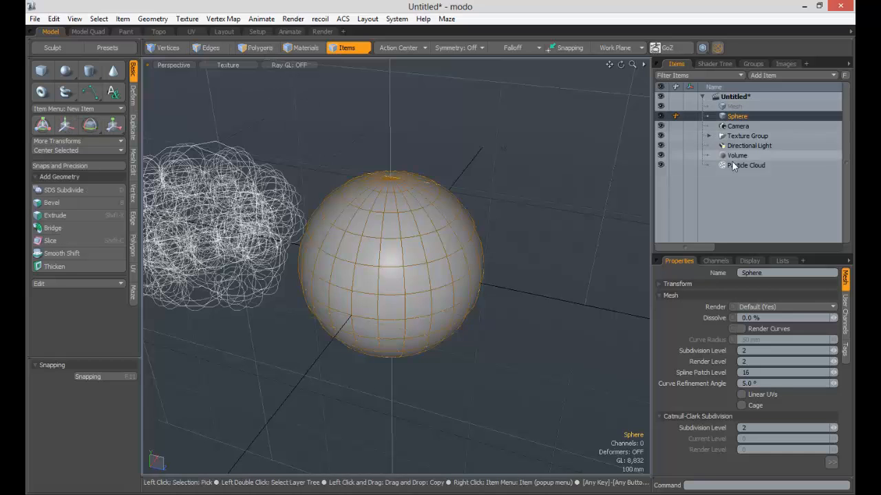
- Switch to polygon selection and activate the Push sculpting tool in the Paint layout for the sphere
click(251, 47)
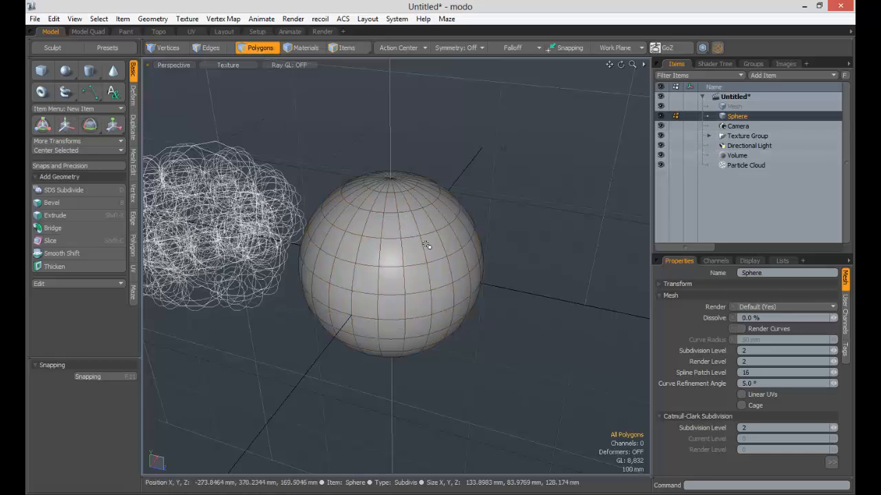
alt+drag(423, 242, 443, 257)
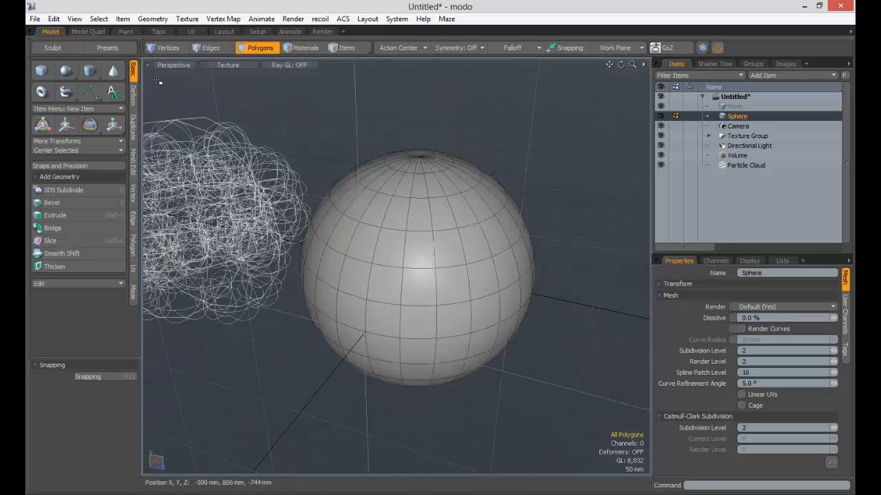
click(125, 32)
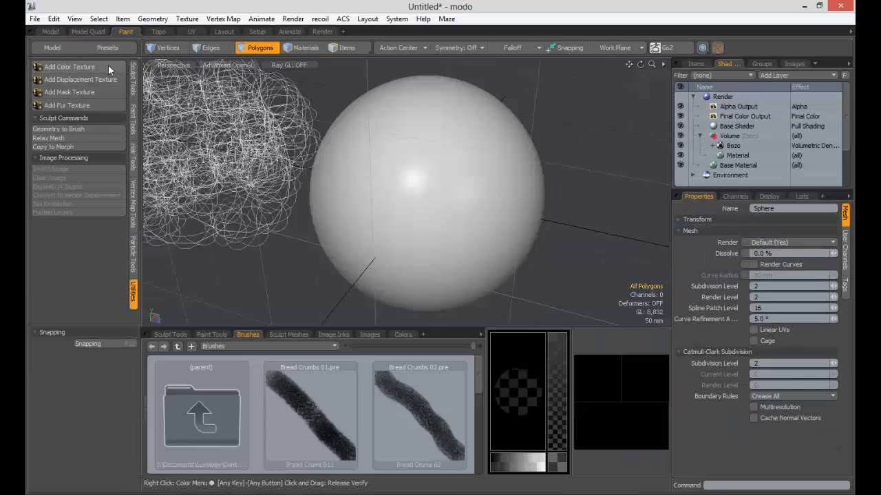
click(134, 78)
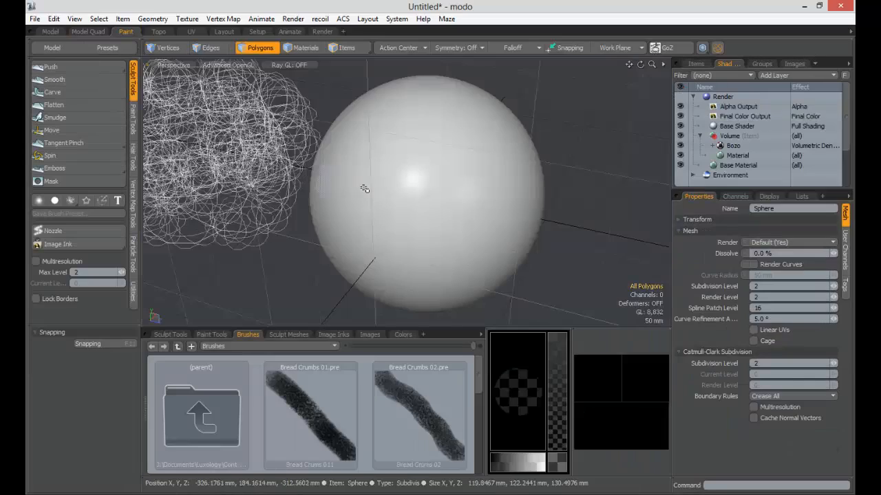
click(60, 69)
mouse_move(444, 205)
alt+mouse_down()
mouse_move(414, 194)
mouse_move(438, 191)
mouse_move(381, 191)
mouse_move(482, 196)
alt+mouse_up()
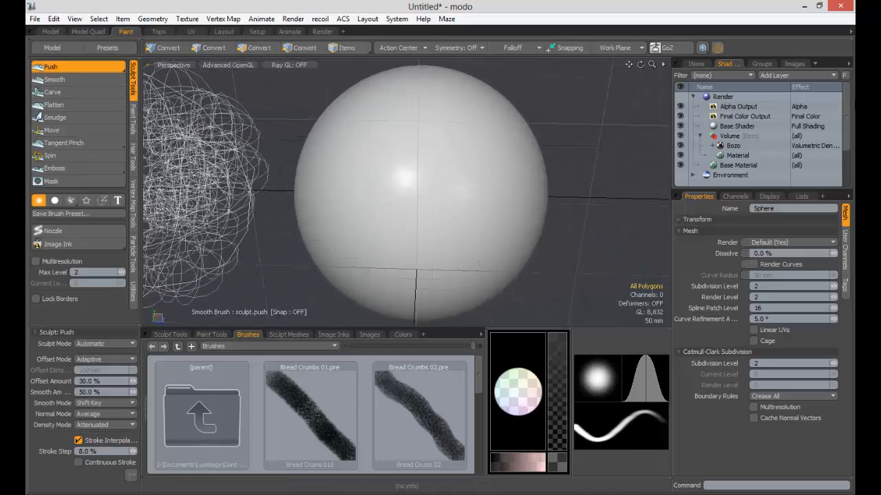
- Delete the Particle Cloud item from the scene
click(695, 63)
click(764, 164)
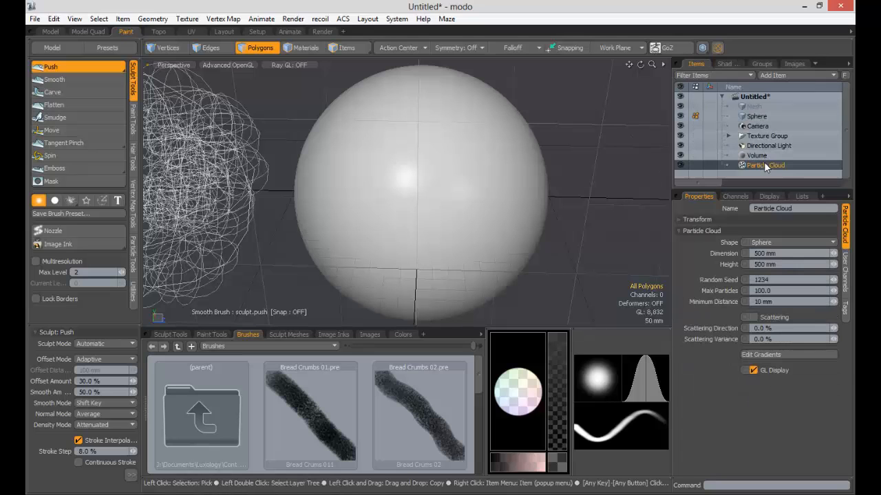
key(Delete)
alt+drag(495, 171, 423, 283)
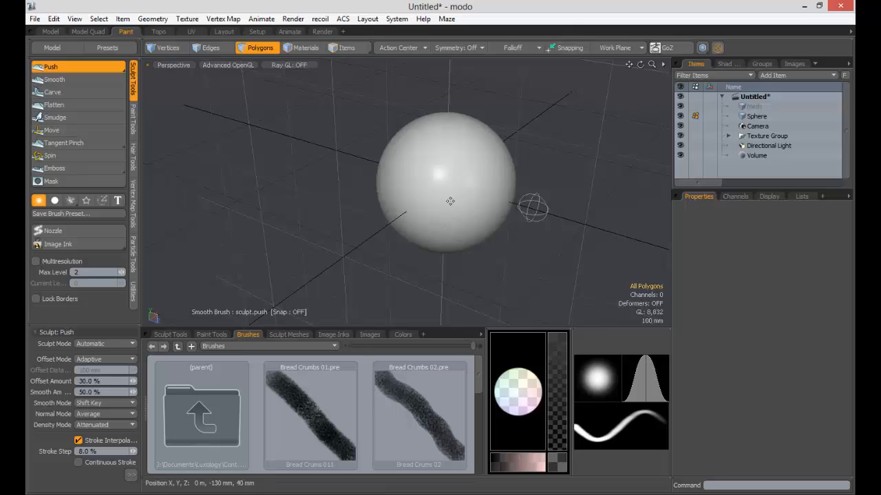
- Sculpt the sphere into an irregular, lumpy blob with broad Push strokes from several sides
ctrl+alt+drag(480, 174, 493, 183)
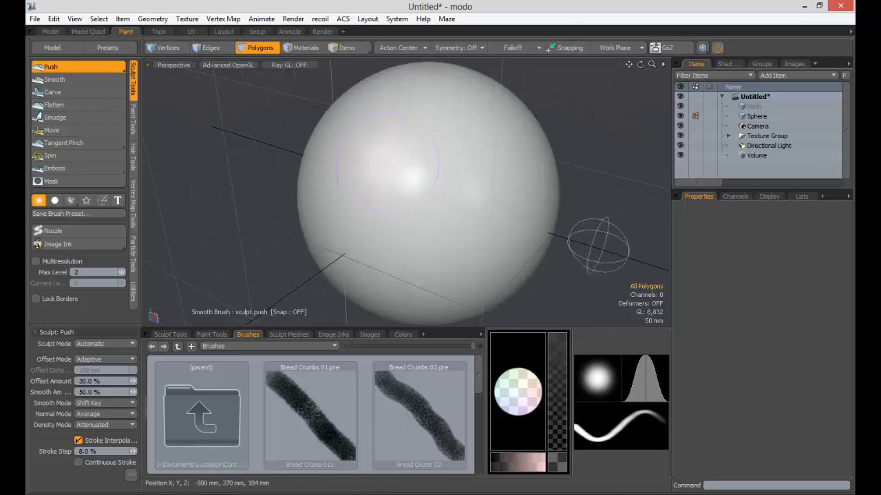
mouse_move(388, 165)
mouse_down()
mouse_move(386, 175)
mouse_move(446, 154)
mouse_move(468, 219)
mouse_move(448, 172)
mouse_move(409, 193)
mouse_move(356, 167)
mouse_move(364, 199)
mouse_move(289, 230)
mouse_move(389, 213)
mouse_up()
mouse_move(392, 208)
alt+mouse_down()
mouse_move(416, 205)
mouse_move(413, 186)
mouse_move(320, 189)
mouse_move(292, 238)
mouse_move(387, 251)
alt+mouse_up()
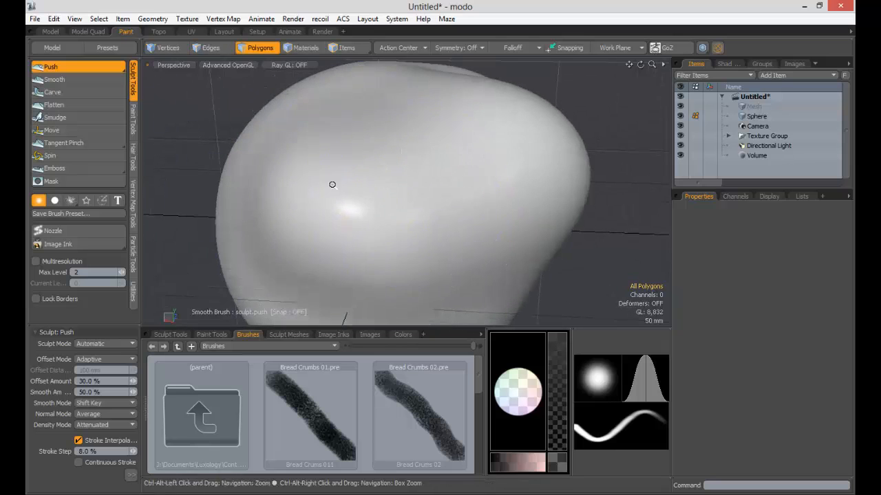
ctrl+alt+drag(333, 185, 282, 189)
alt+drag(344, 200, 421, 209)
right_drag(392, 194, 344, 194)
mouse_move(364, 206)
mouse_down()
mouse_move(377, 187)
mouse_move(364, 166)
mouse_move(403, 206)
mouse_up()
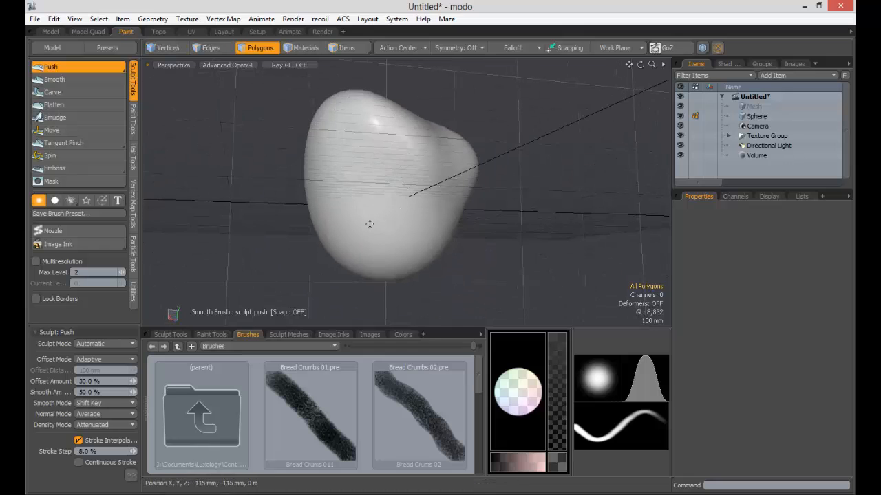
right_drag(409, 231, 375, 230)
mouse_move(444, 260)
mouse_down()
mouse_move(434, 200)
mouse_move(417, 238)
mouse_move(402, 230)
mouse_move(473, 229)
mouse_up()
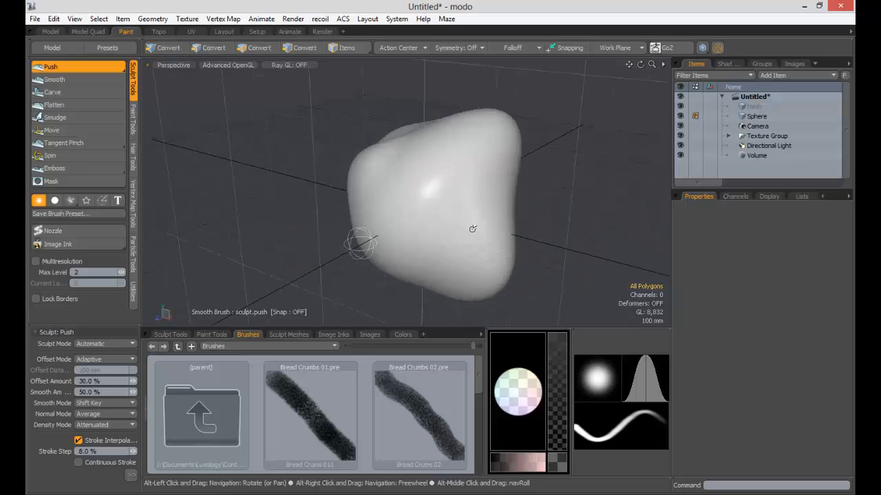
mouse_move(402, 153)
mouse_down()
mouse_move(387, 187)
mouse_move(405, 232)
mouse_move(417, 240)
mouse_up()
mouse_move(447, 193)
alt+mouse_down()
mouse_move(364, 173)
mouse_move(399, 213)
alt+mouse_up()
alt+drag(364, 189, 238, 180)
mouse_move(392, 200)
mouse_down()
mouse_move(407, 165)
mouse_move(384, 140)
mouse_up()
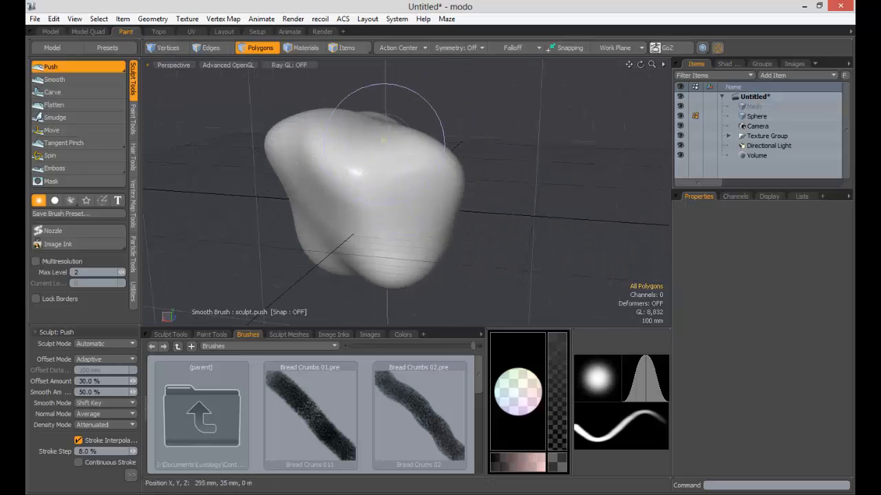
alt+drag(377, 210, 461, 191)
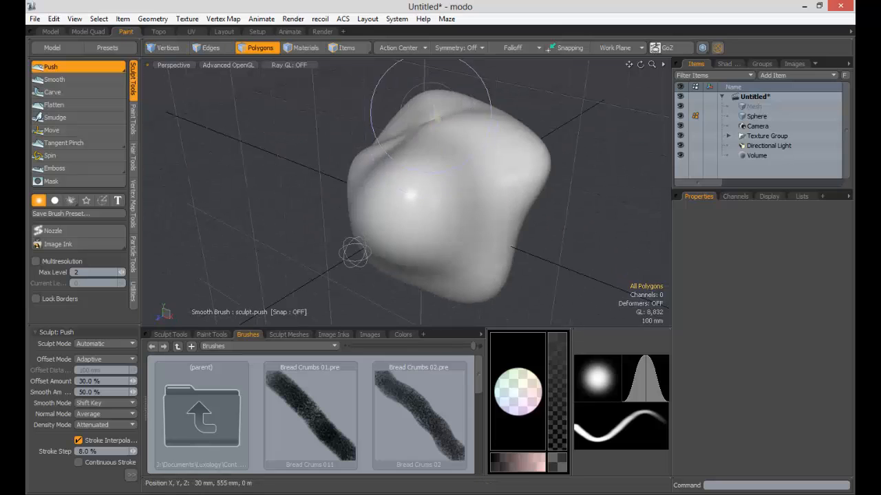
drag(431, 112, 418, 98)
mouse_move(512, 182)
alt+mouse_down()
mouse_move(501, 136)
mouse_move(494, 241)
mouse_move(449, 249)
alt+mouse_up()
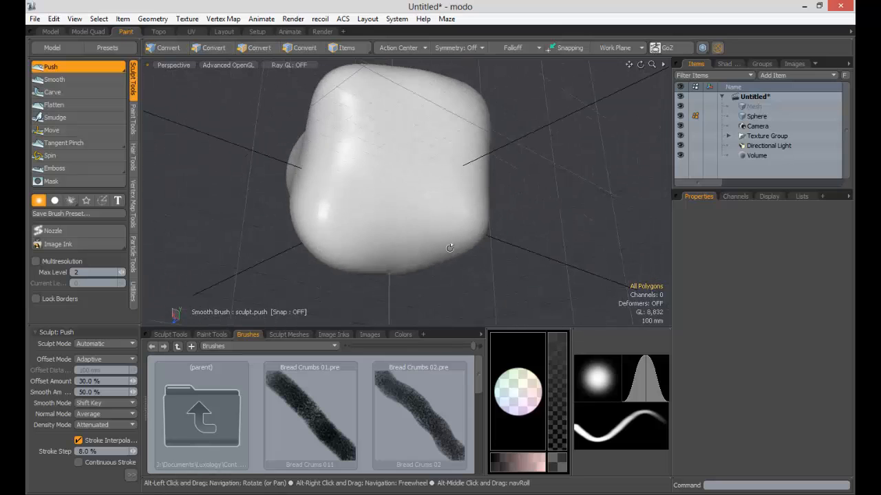
- Return to the Model layout and display the geometry settings of the Volume item
click(48, 31)
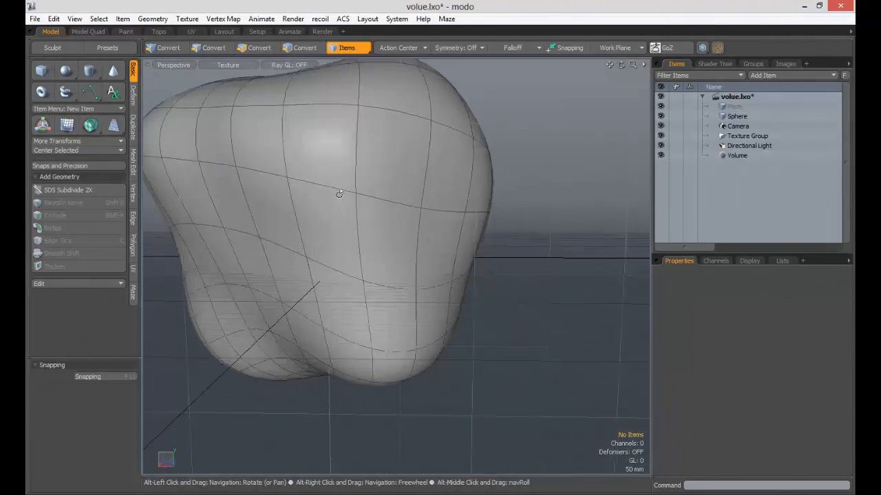
alt+drag(339, 194, 382, 229)
click(735, 156)
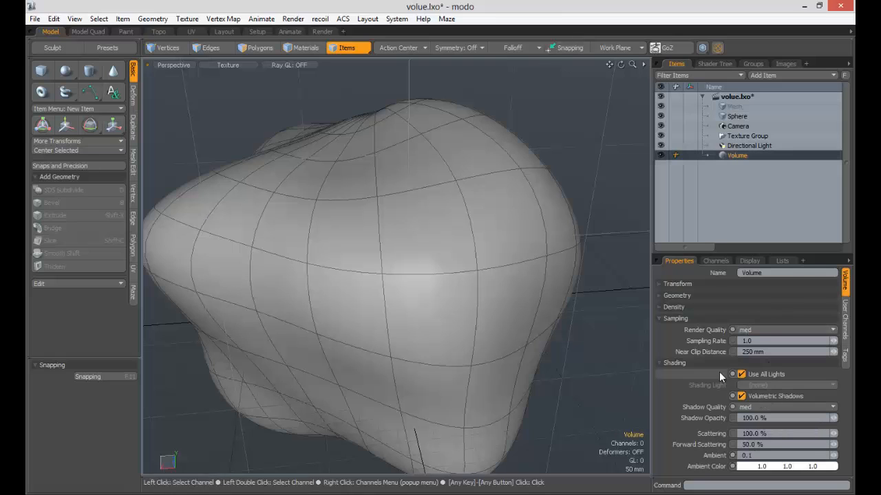
click(703, 296)
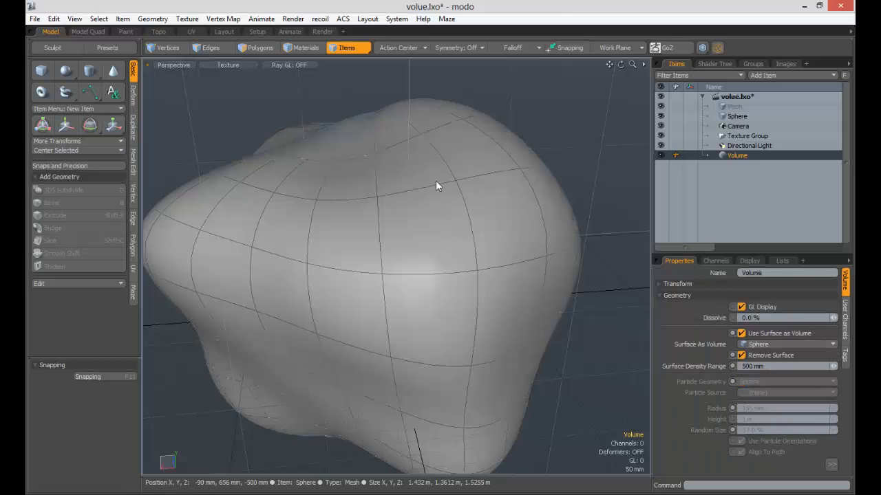
- Select the Render item, open the render preview and rotate its camera around the sphere-shaped volume
click(715, 64)
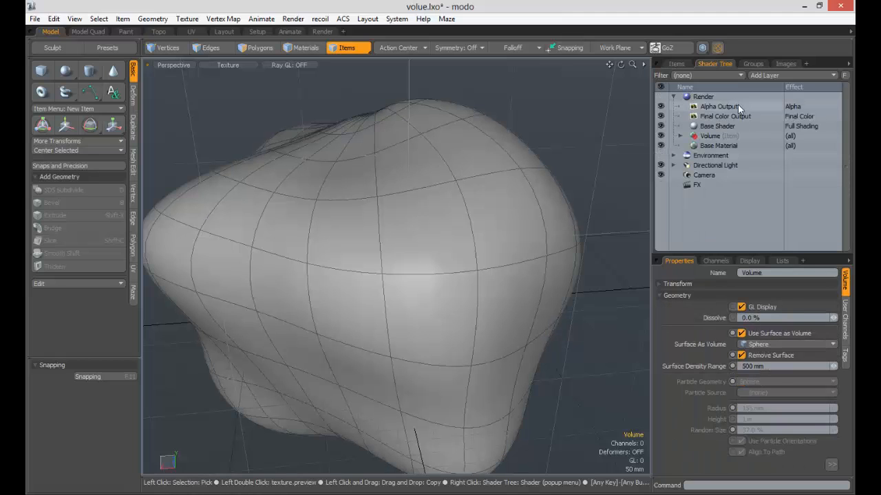
click(703, 99)
key(F8)
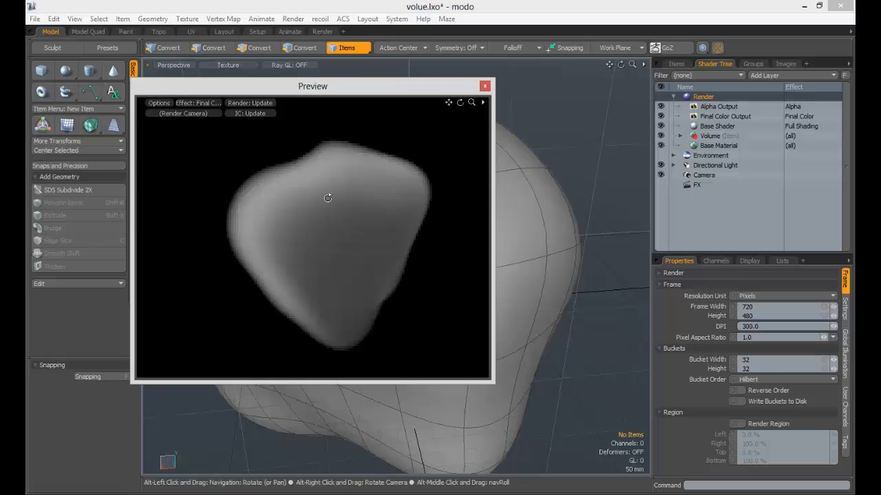
alt+drag(328, 196, 371, 184)
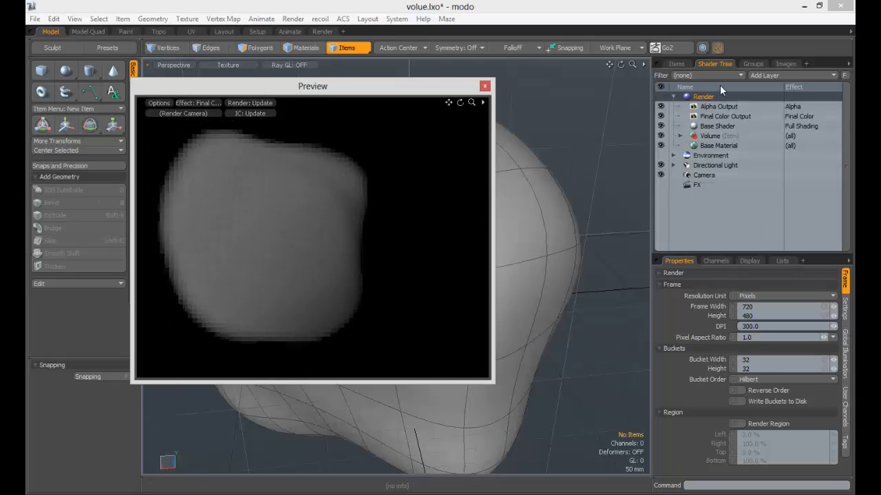
- Add a Bozo noise texture to the Volume's material group and set its effect to Volumetric Density
click(680, 135)
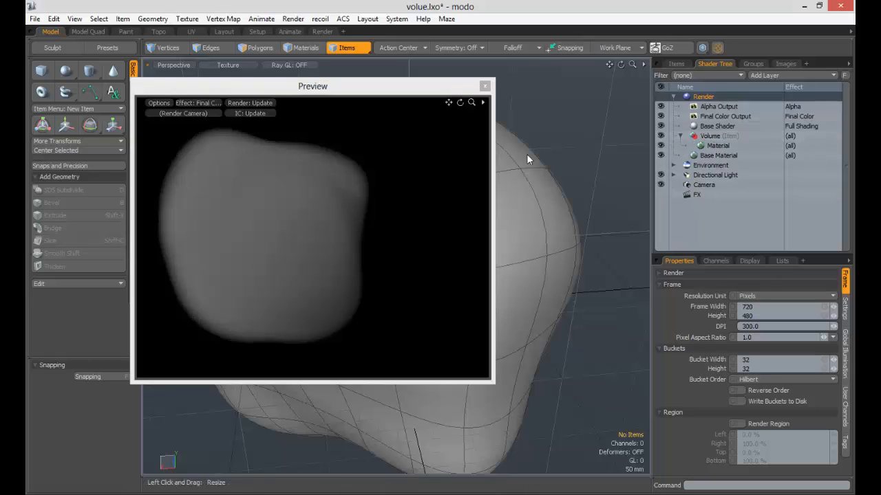
click(711, 135)
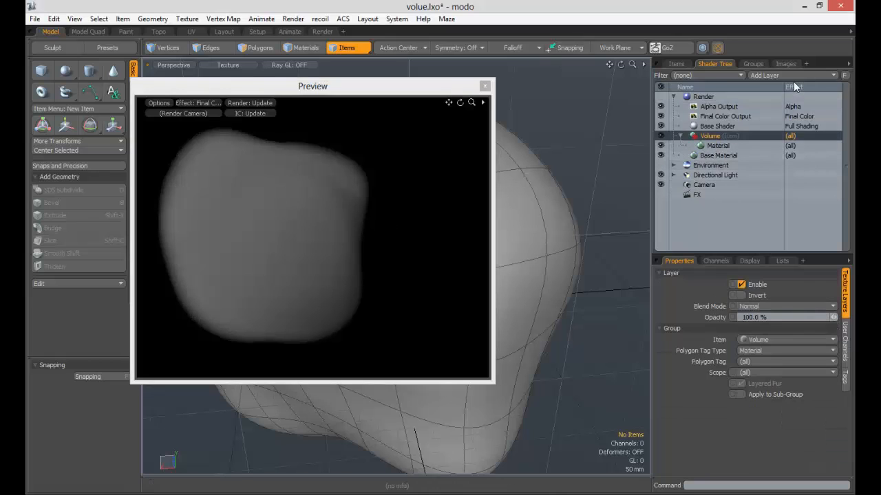
click(793, 76)
mouse_move(796, 111)
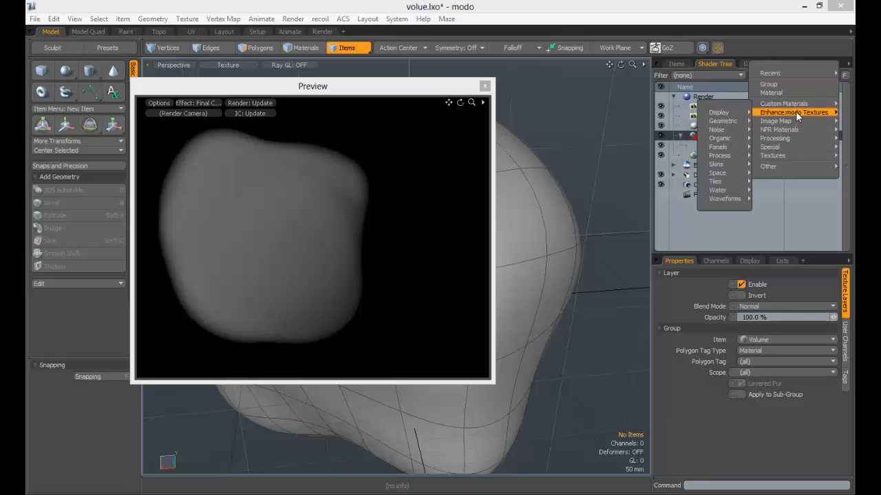
mouse_move(736, 130)
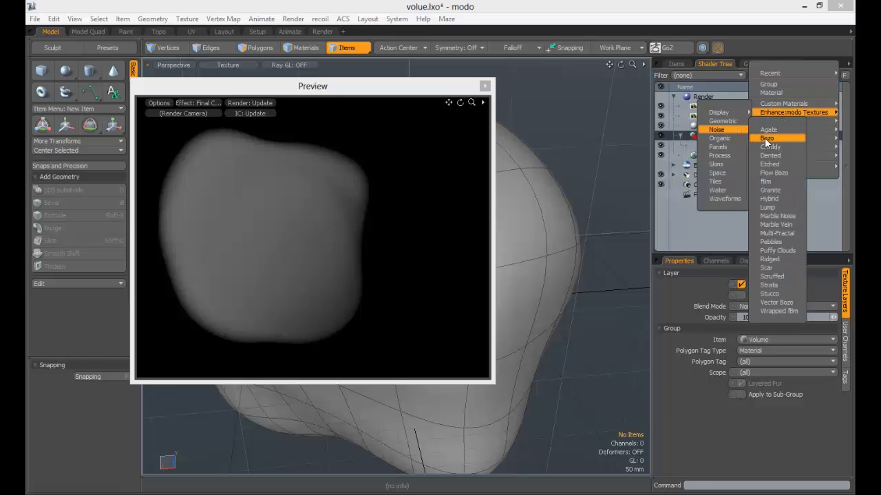
click(765, 137)
click(809, 145)
mouse_move(796, 217)
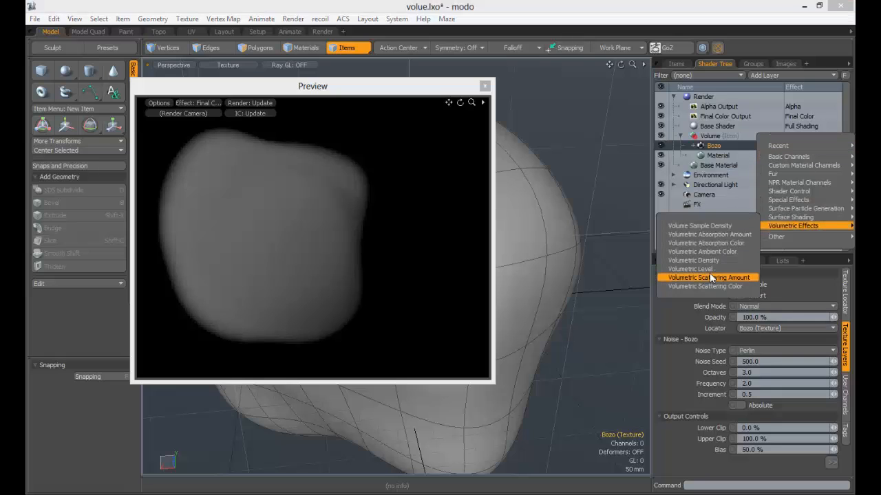
click(709, 261)
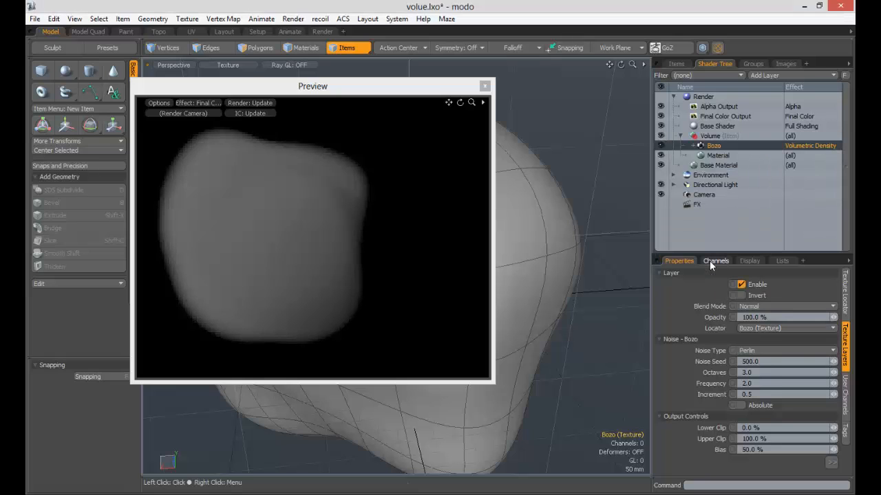
- Set the Volume material group's Item to (all) and rotate the render preview around the volume
click(708, 137)
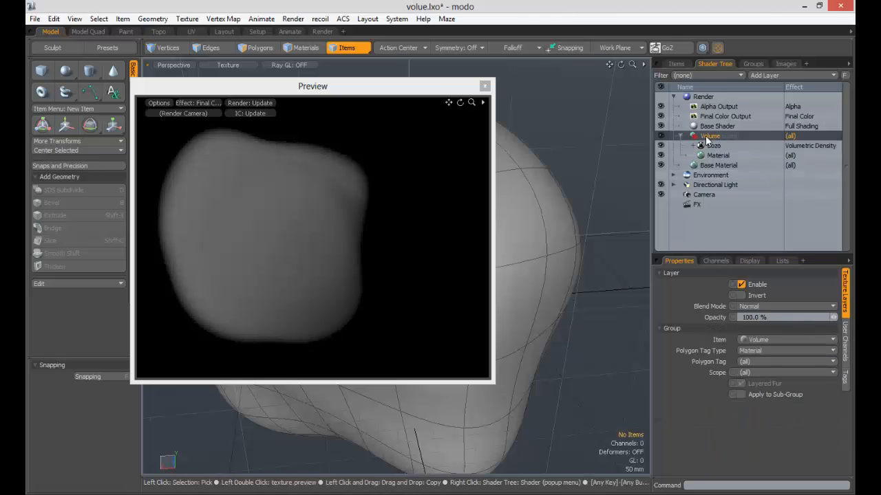
click(750, 340)
click(751, 304)
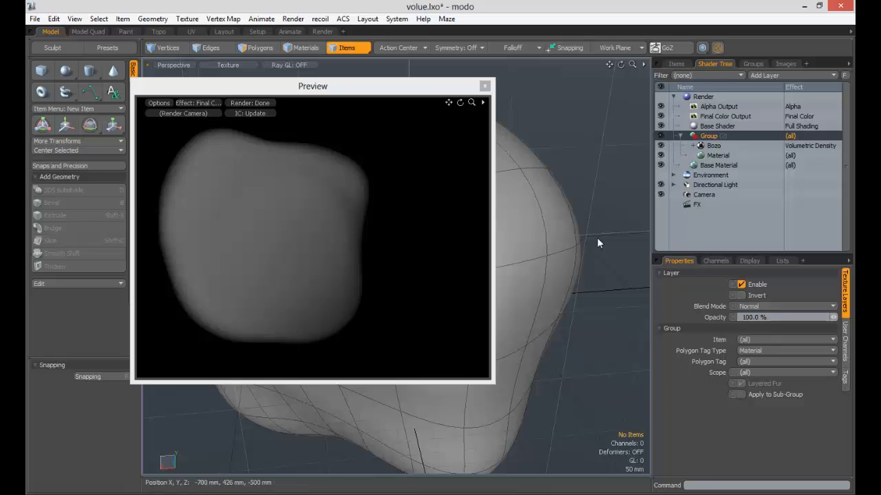
alt+drag(322, 216, 414, 234)
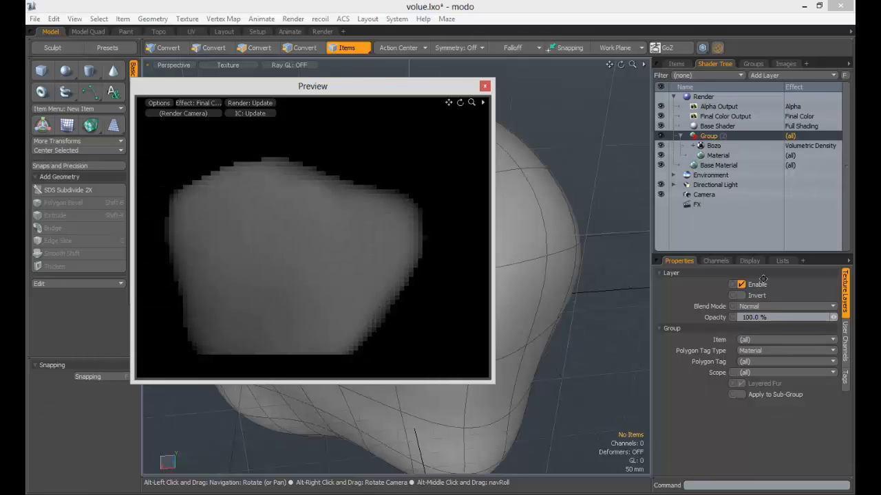
- Set the Bozo texture locator's size to 500 mm on X, Y and Z
click(731, 145)
click(845, 295)
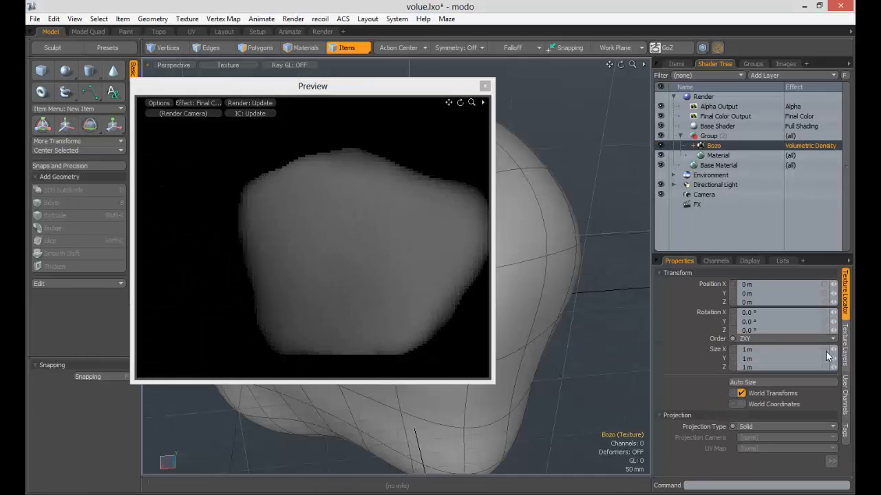
text(0.5)
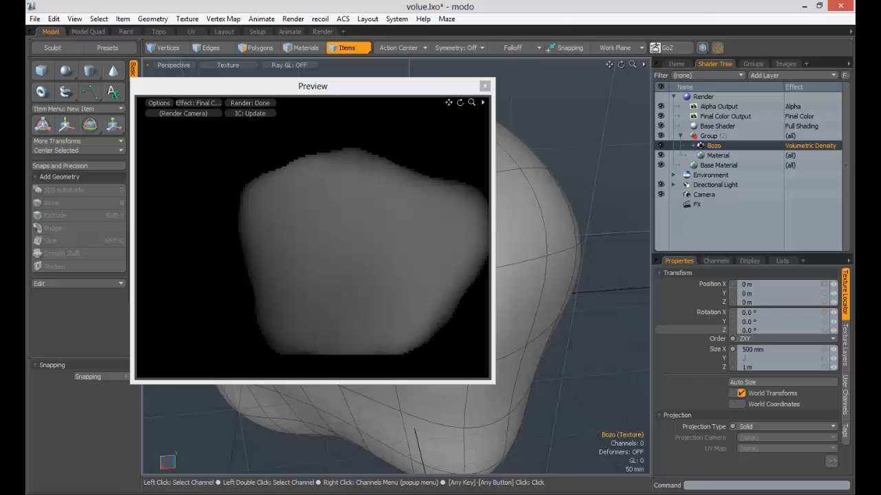
key(Return)
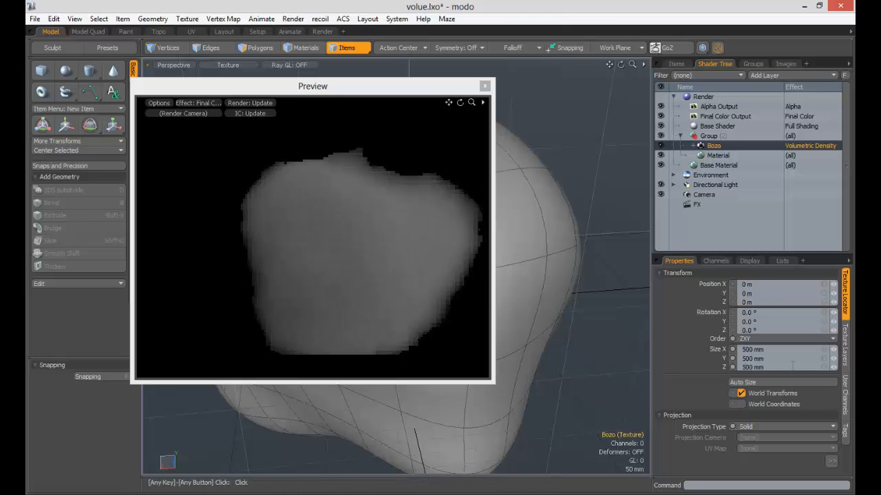
- Set the Bozo texture's size to 100 mm on all three axes and inspect the volume in the preview
click(780, 349)
text(0.1)
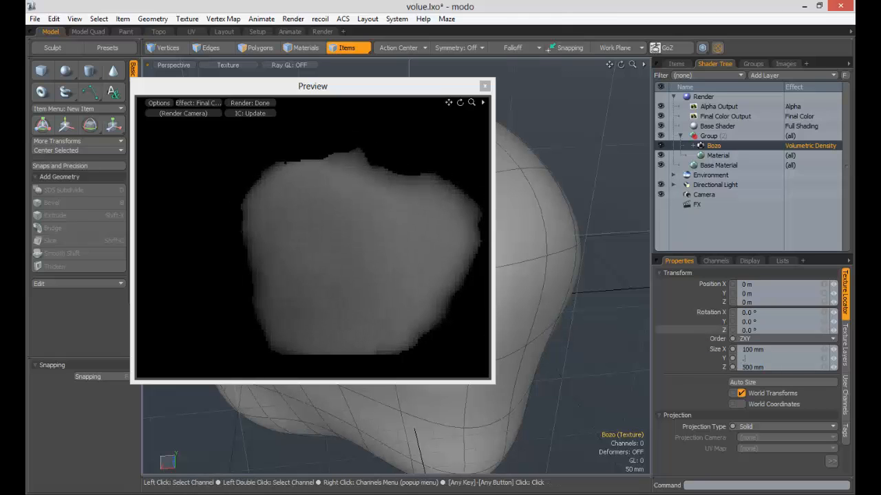
key(Return)
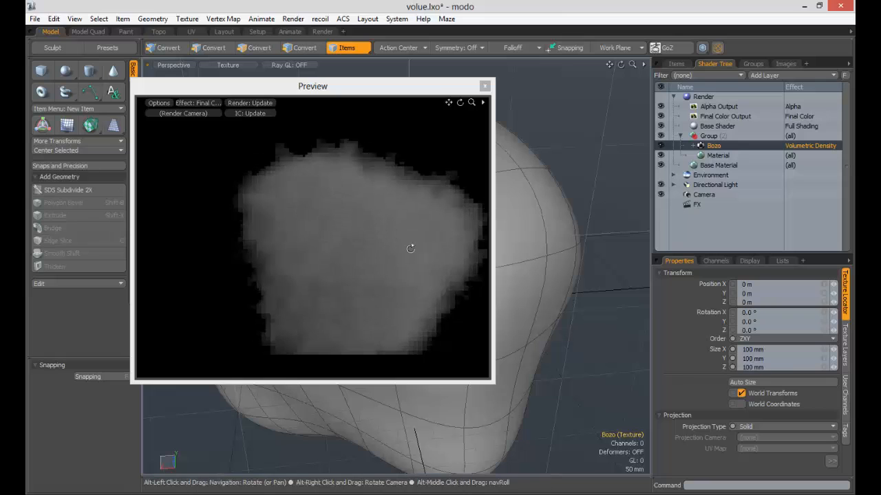
alt+shift+drag(410, 248, 376, 205)
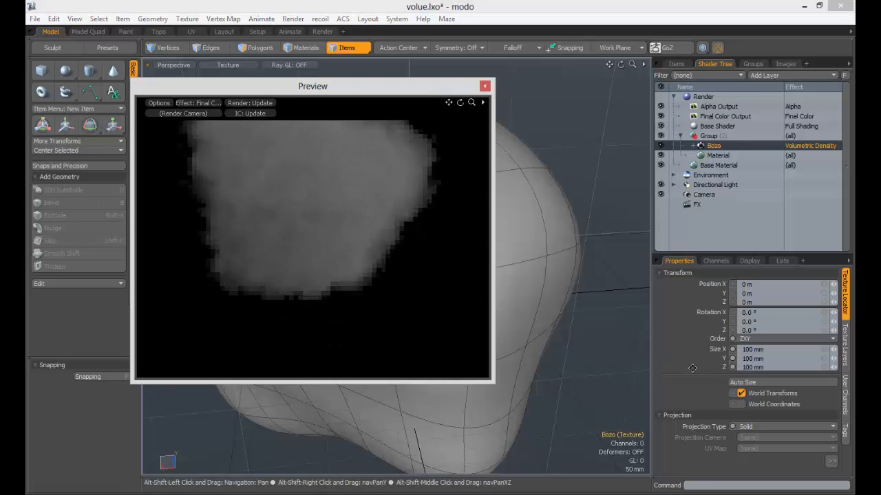
- Set the Bozo texture's size to 250 mm on X, Y and Z and view the volume from several angles
click(794, 349)
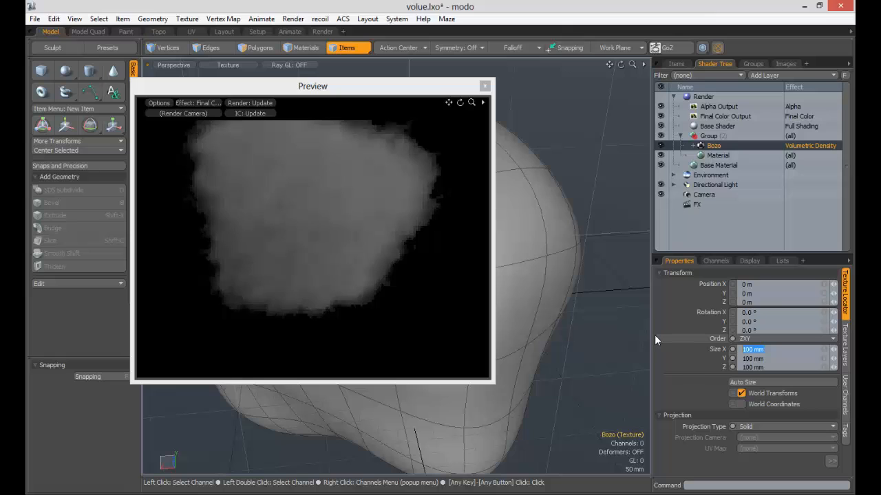
text(.25.25.25)
key(Return)
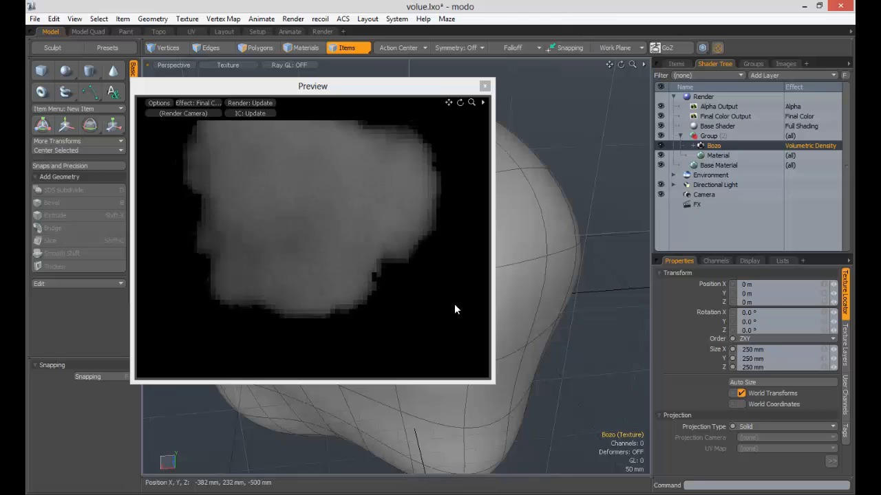
alt+shift+drag(355, 200, 302, 228)
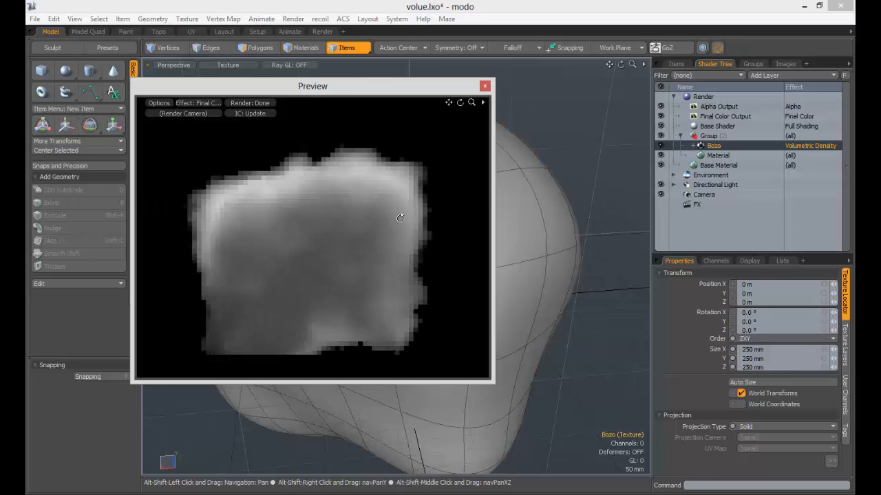
alt+drag(400, 217, 320, 213)
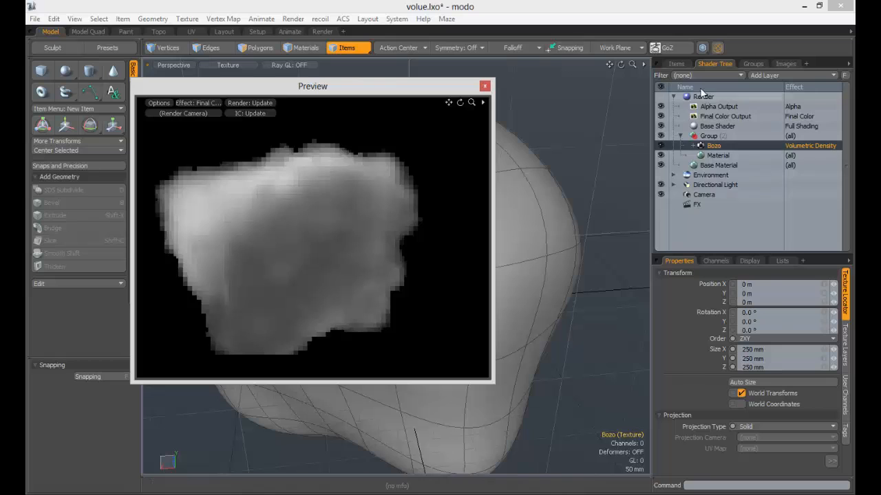
- Set the Volume item's Ambient Color to black (0.0, 0.0, 0.0) in its shading settings
click(677, 64)
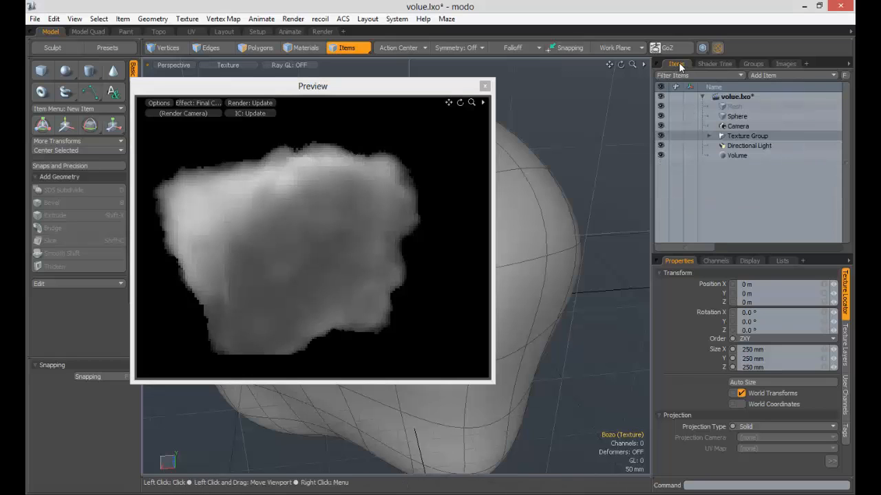
click(739, 156)
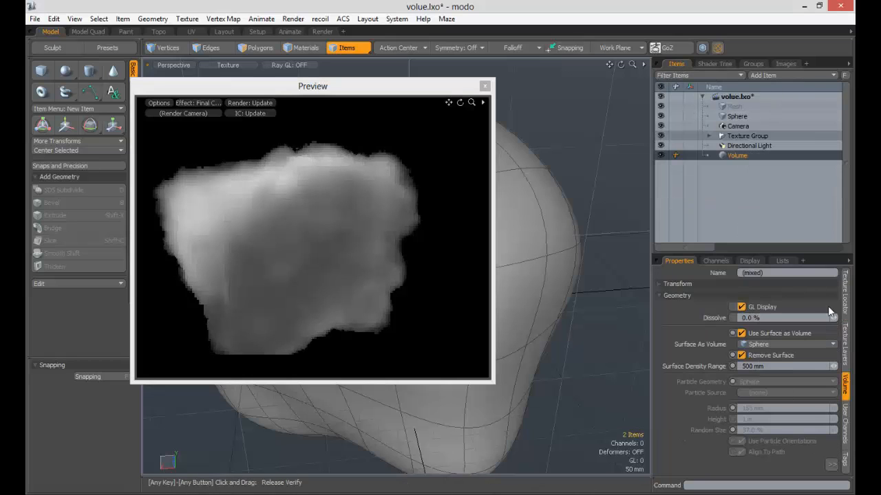
click(728, 295)
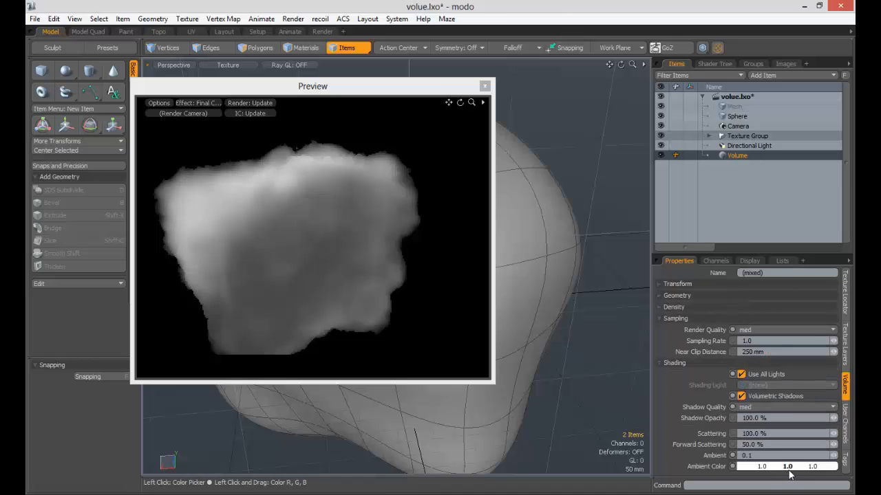
shift+drag(789, 471, 730, 471)
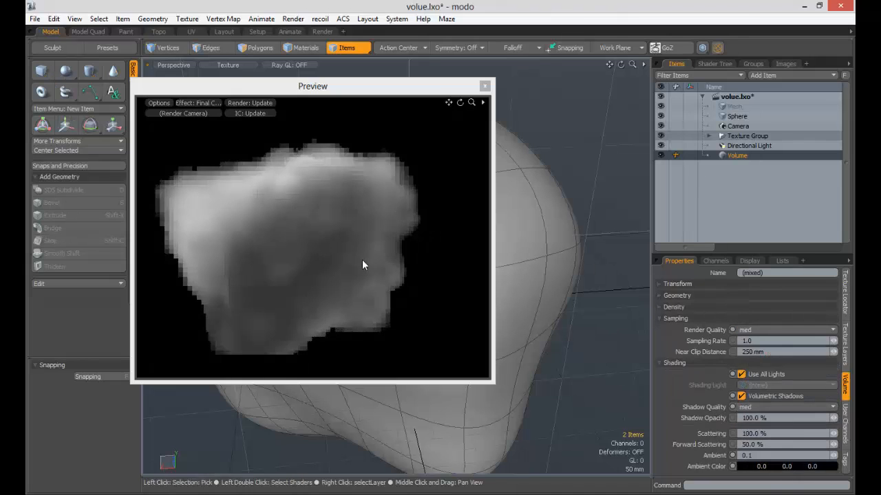
- Try Ambient values of 0.4 and 0.5 on the Volume item
drag(763, 457, 699, 446)
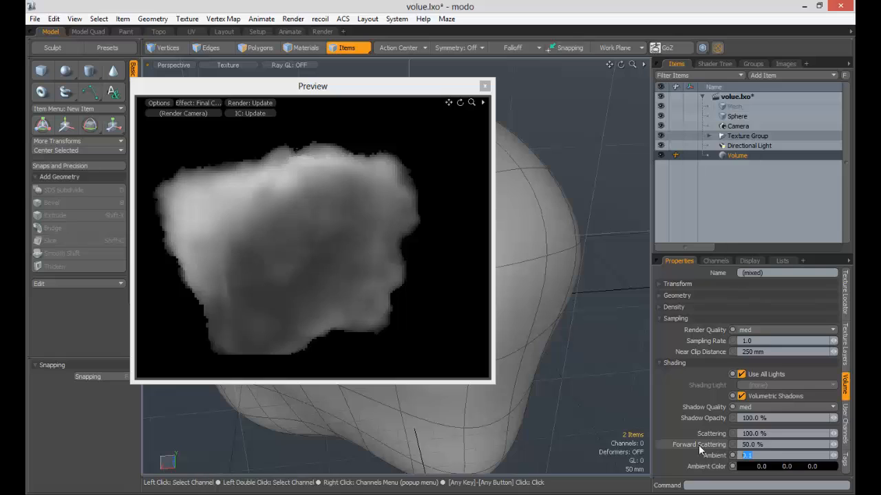
text(.4)
key(Return)
text(.5)
key(Return)
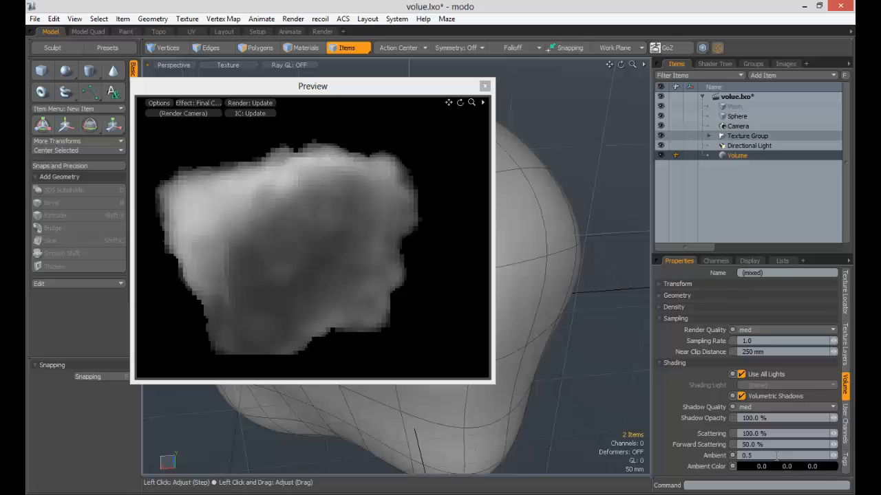
- Set the Volume's Ambient to 1.0 and close the render preview
drag(776, 456, 699, 447)
text(1)
key(Return)
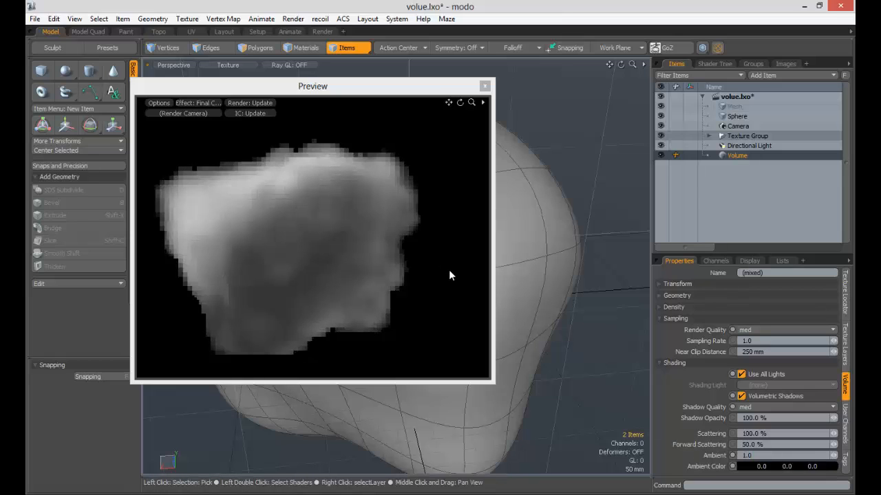
drag(415, 90, 561, 54)
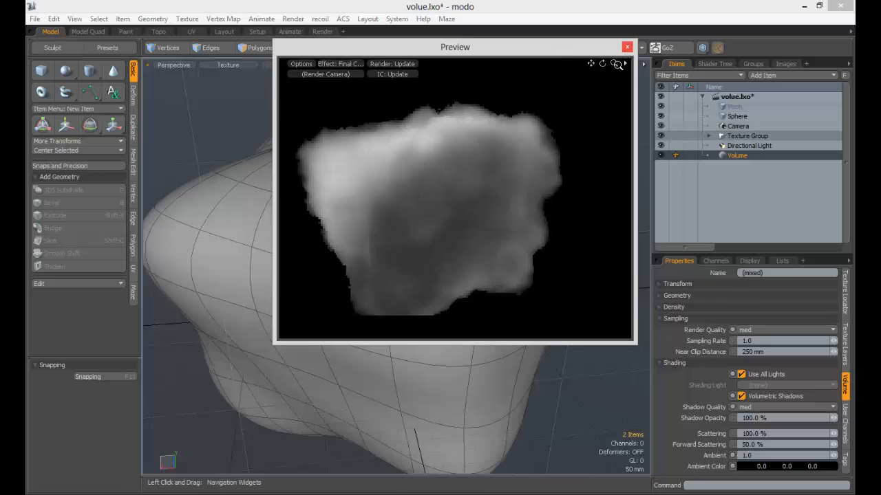
click(626, 47)
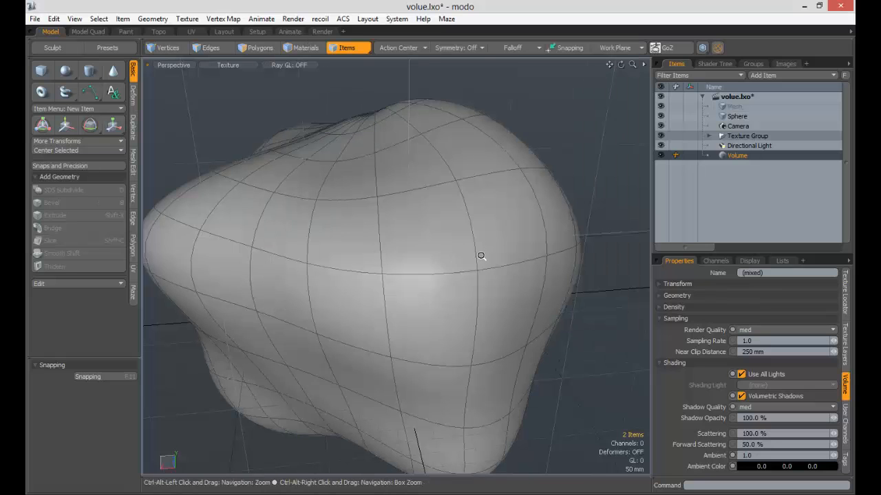
- Add a Point Light to the scene and turn on the display of lights in the perspective viewport
scroll(482, 255, down, 5)
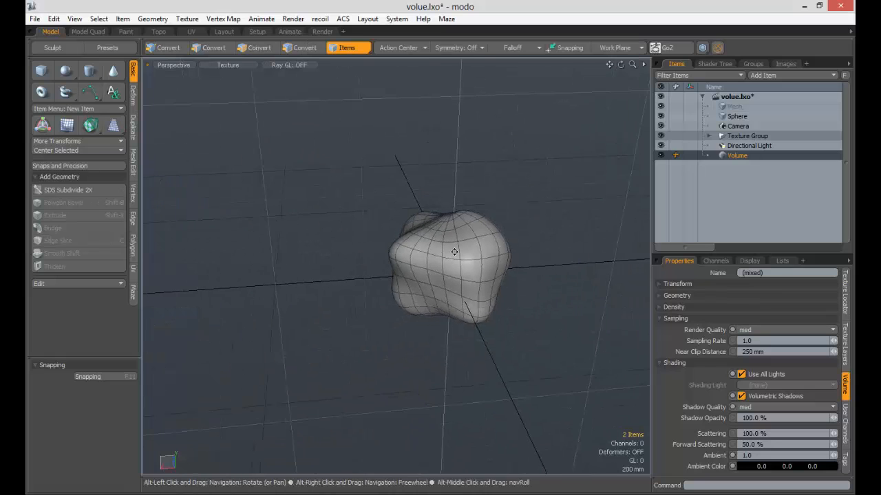
click(771, 76)
mouse_move(776, 162)
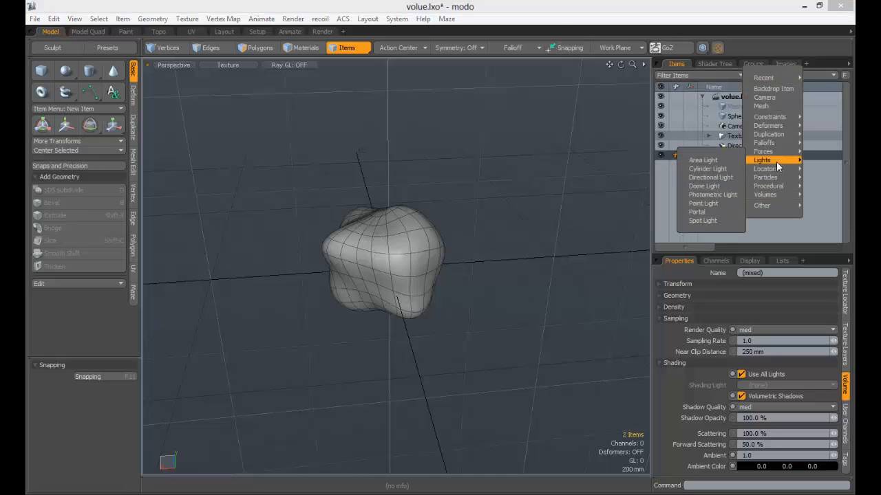
click(705, 204)
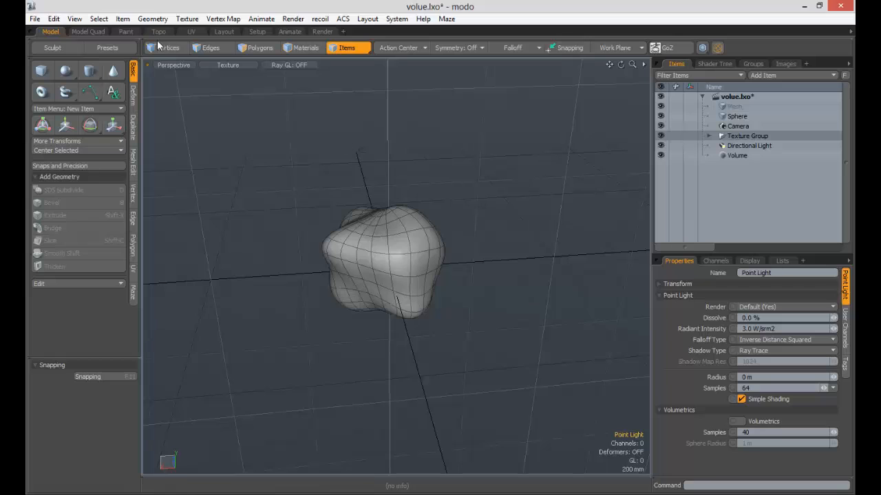
key(ctrl+3)
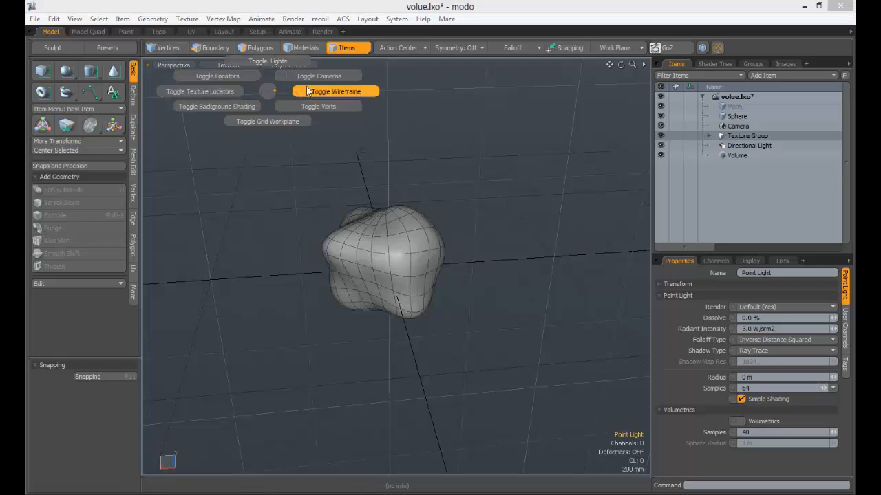
click(261, 61)
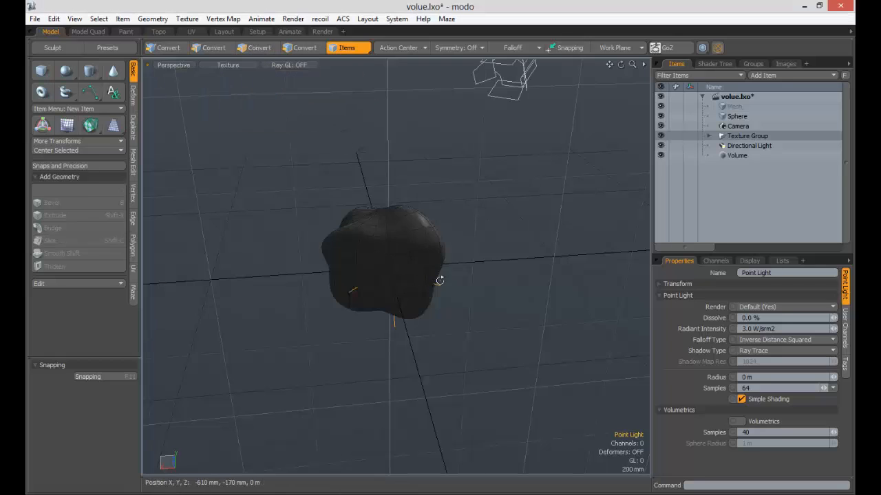
- Move the point light up beside the sculpted sphere, to about X 220 mm and Y 715 mm
key(w)
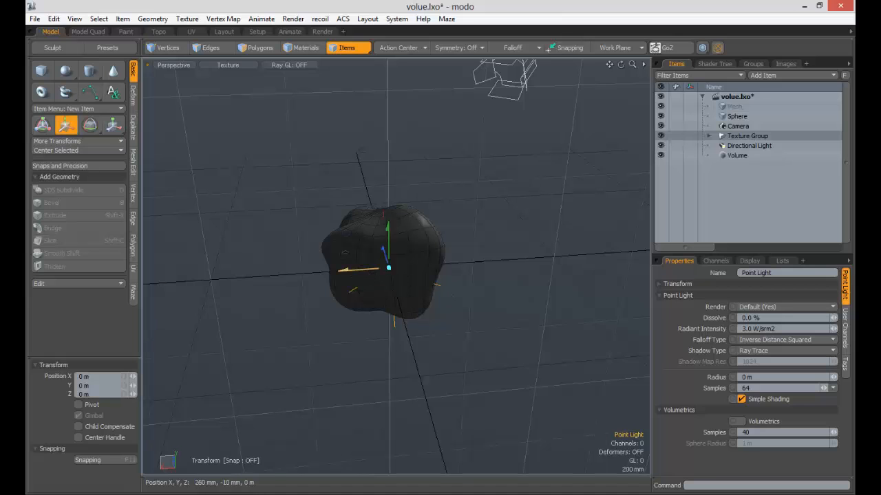
drag(342, 270, 402, 267)
drag(451, 235, 436, 179)
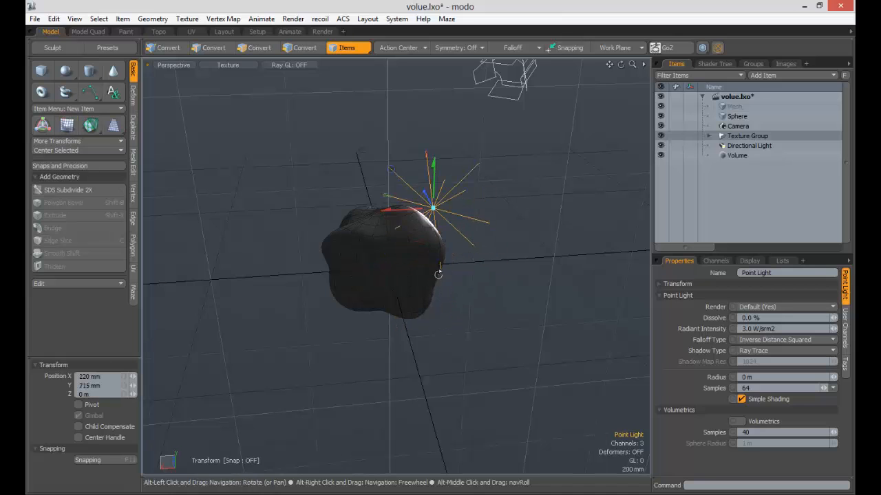
- Move the point light along X to about 650 mm, keeping it above the sculpted sphere
alt+drag(438, 275, 441, 242)
drag(417, 200, 366, 199)
alt+drag(393, 225, 344, 244)
alt+drag(485, 265, 667, 205)
- Select the Render item in the shader tree and open the render preview clear of the point light
click(714, 64)
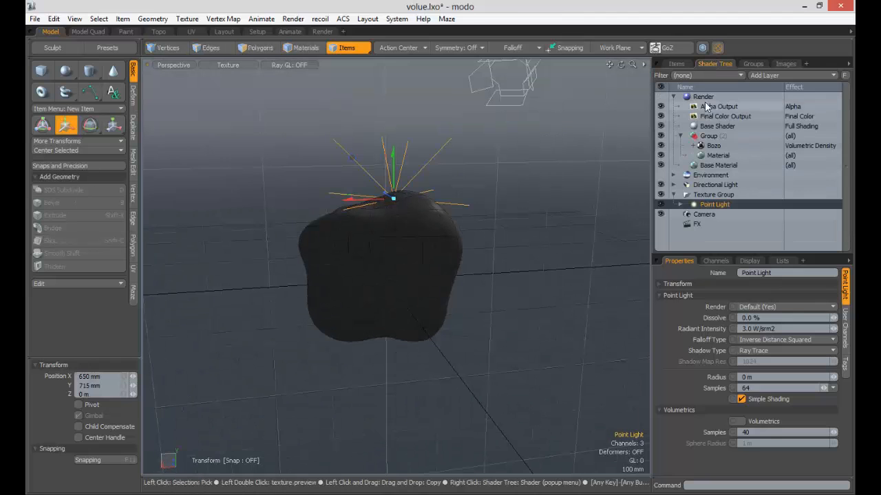
click(704, 97)
key(F9)
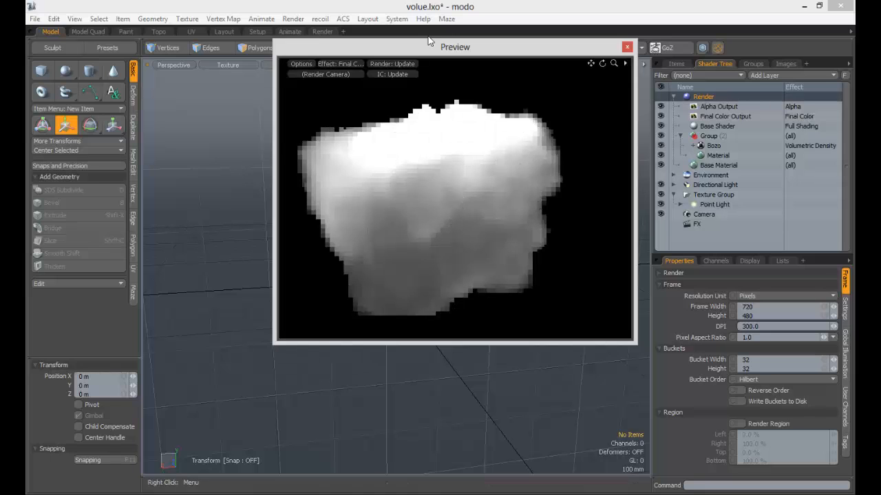
drag(428, 41, 605, 36)
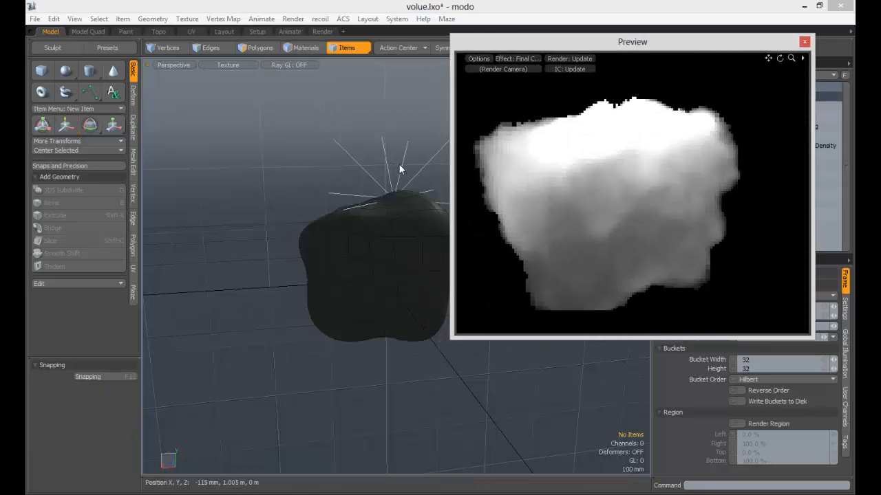
- Select the point light and lower it by about 380 mm in Y into the sculpted volume
click(401, 162)
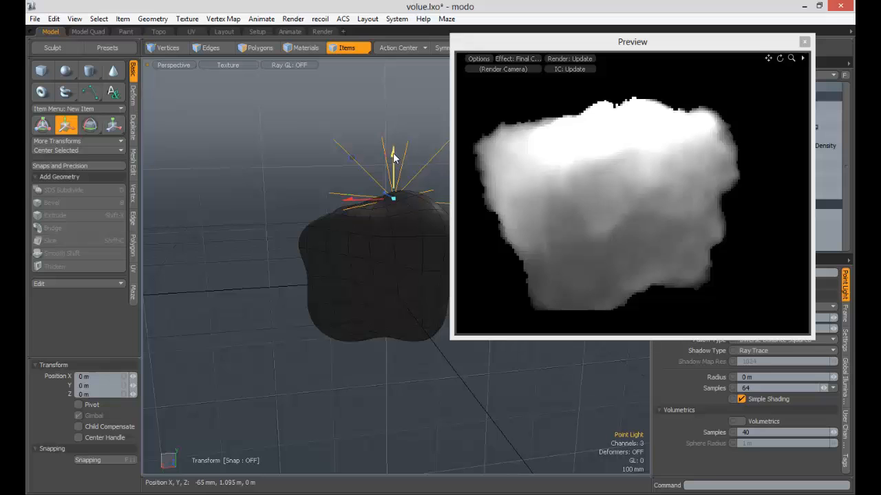
key(w)
drag(393, 184, 393, 203)
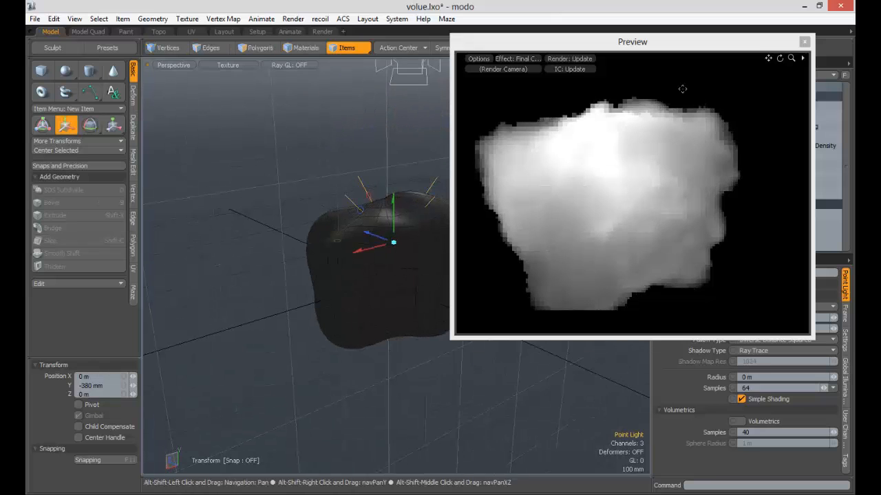
- Set the point light's Radiant Intensity to 1.0 W/srm2
drag(678, 43, 463, 52)
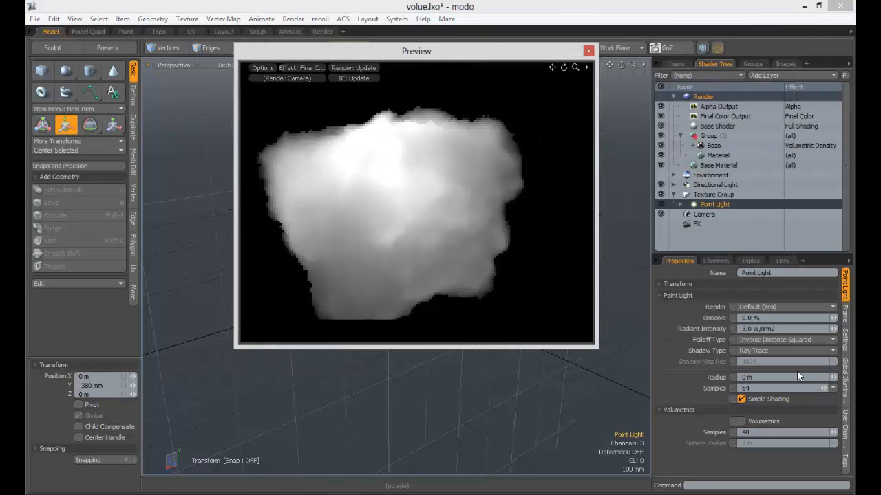
click(771, 329)
text(1)
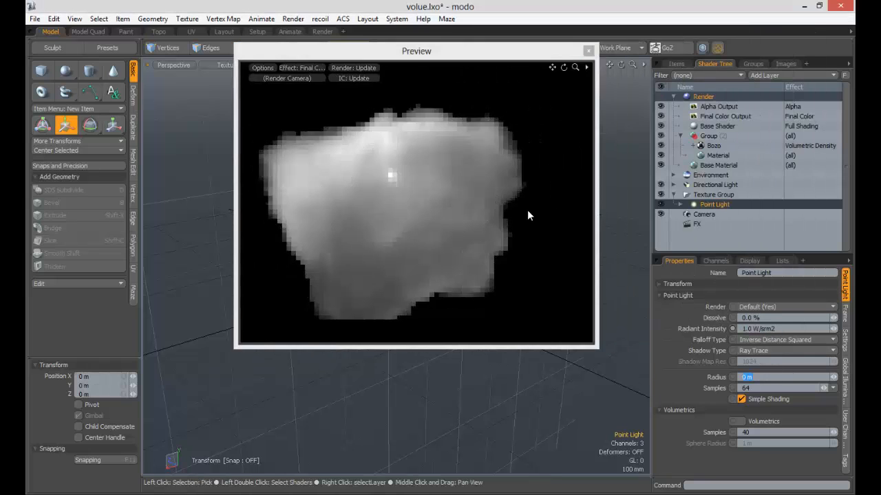
- Try sliding the point light along Z through the volume, ending at an offset of about 5 mm
drag(462, 58, 676, 55)
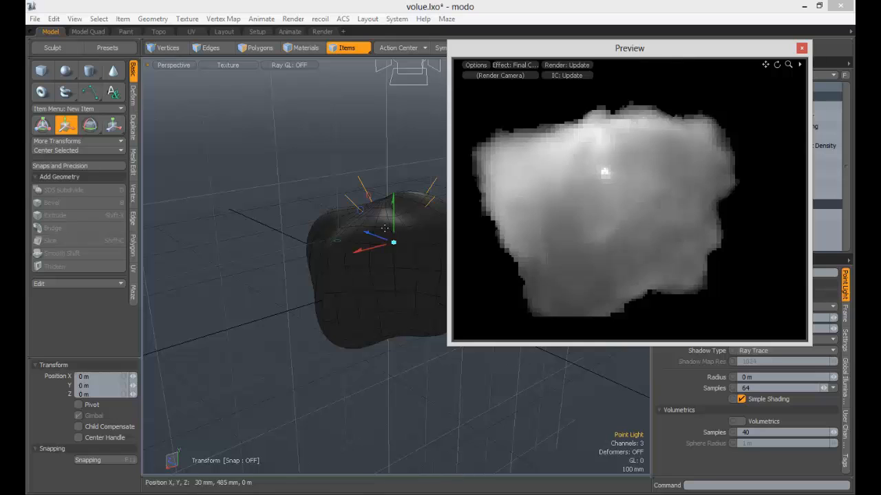
drag(377, 239, 389, 243)
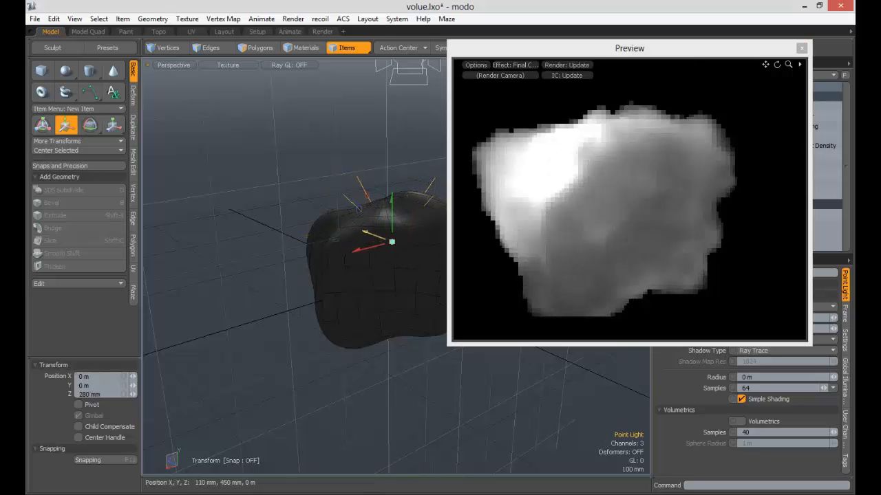
drag(657, 53, 433, 21)
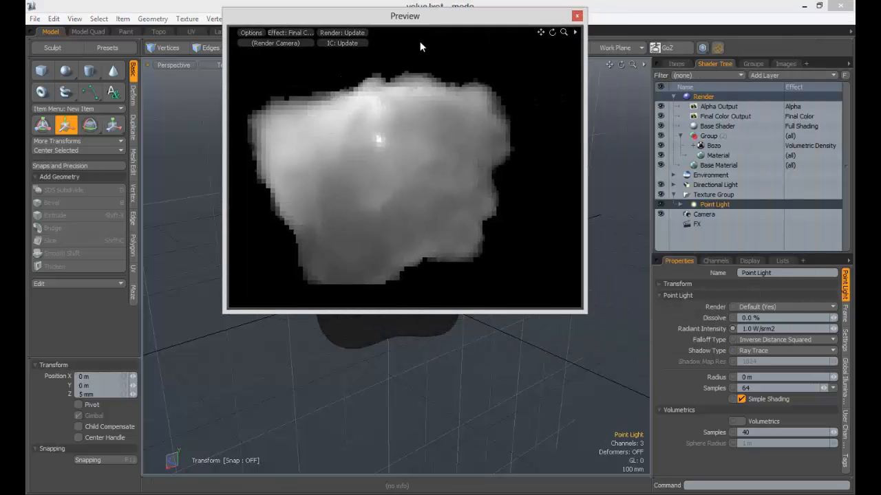
- Change the point light's Light Material colour to pale yellow, RGB 1.0, 0.95, 0.54
click(680, 204)
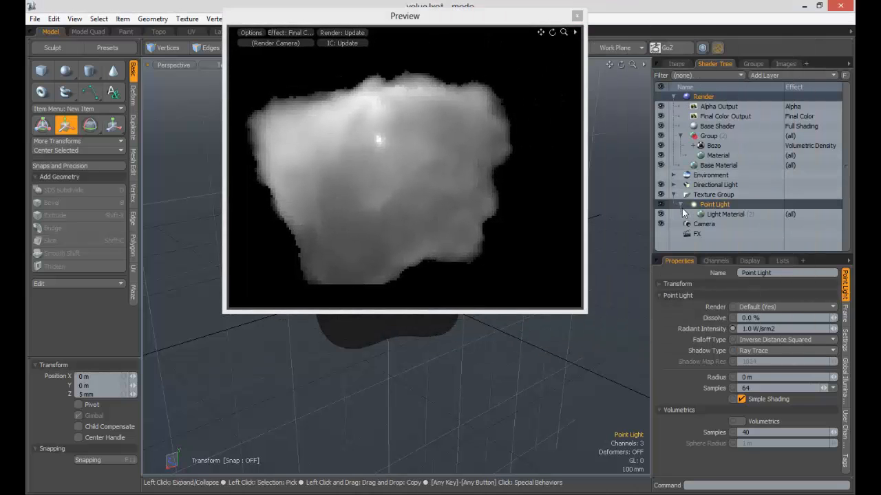
click(725, 215)
click(798, 340)
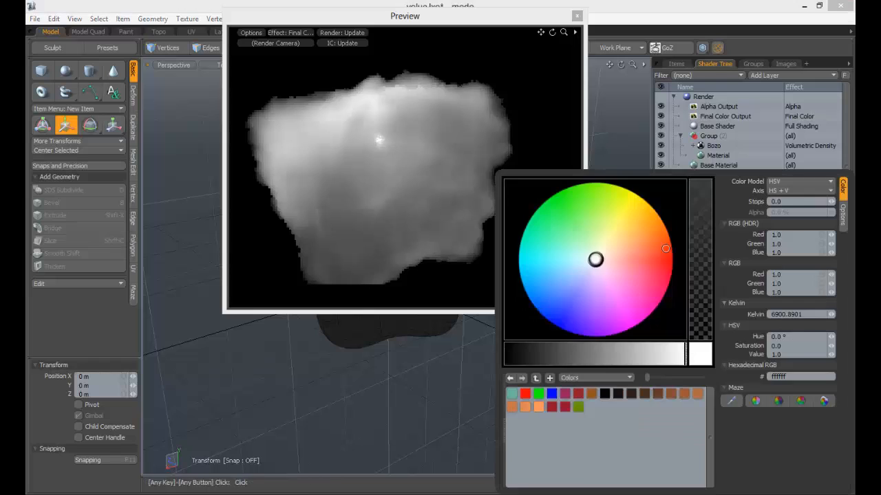
mouse_move(598, 259)
mouse_down()
mouse_move(651, 259)
mouse_move(613, 230)
mouse_move(541, 270)
mouse_move(586, 304)
mouse_move(596, 298)
mouse_up()
click(617, 231)
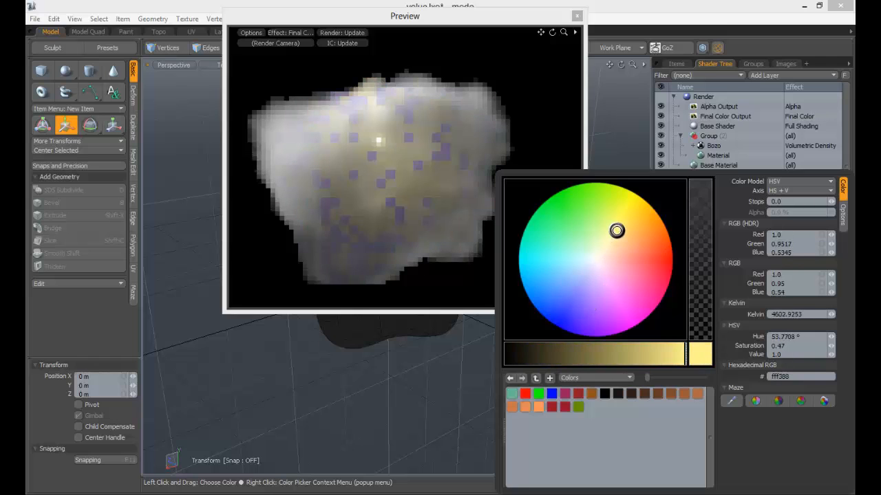
- Reposition the point light deeper in the volume, offset by about -90 mm in X, -285 mm in Y and 90 mm in Z
drag(425, 20, 661, 48)
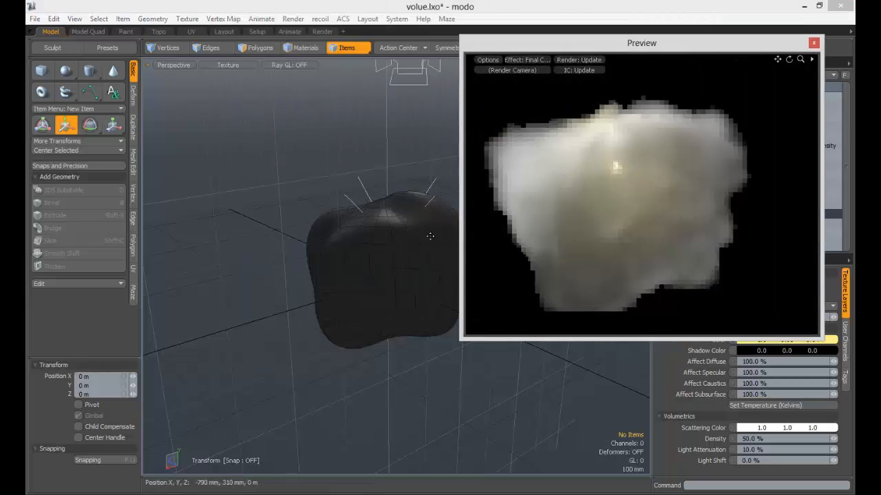
key(q)
alt+drag(389, 231, 344, 270)
click(350, 194)
key(w)
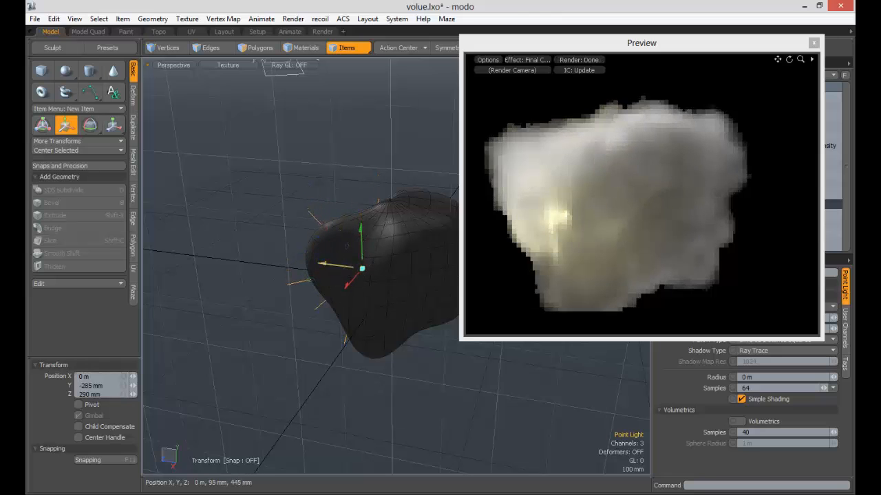
alt+drag(414, 272, 309, 258)
drag(366, 276, 377, 273)
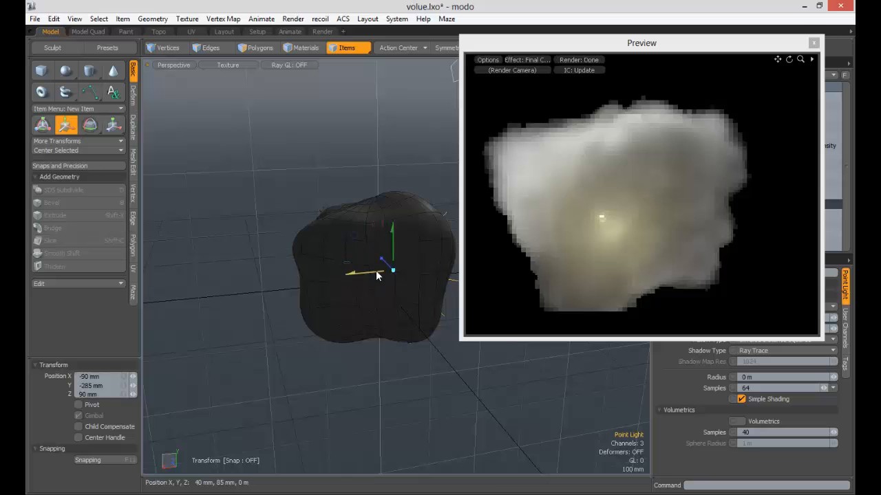
drag(670, 50, 484, 51)
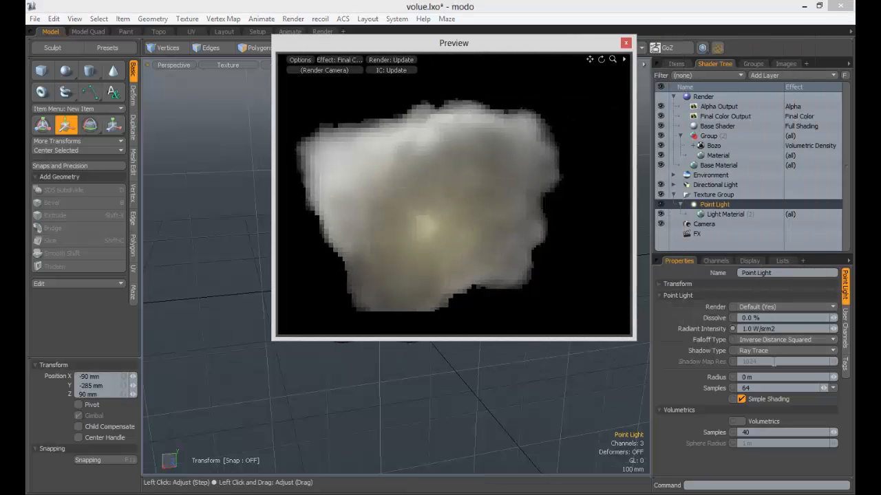